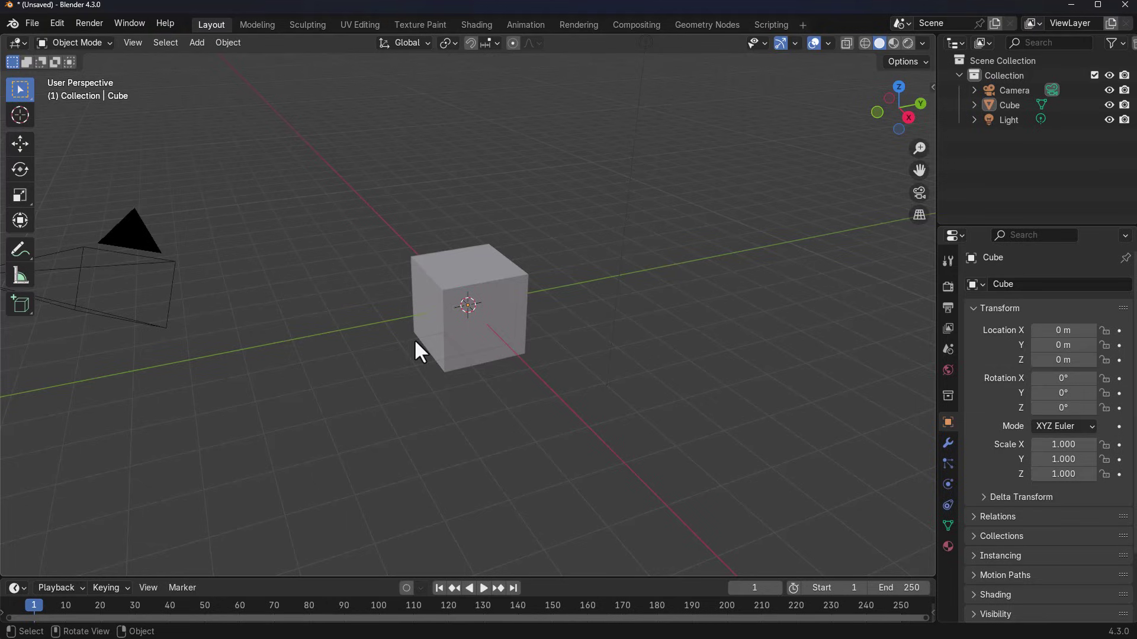
# - Install the Procedural Stadiums add-on from ProceduralStadiums_v1.0.0.zip via Add-ons preferences
pyautogui.click(56, 23)
pyautogui.click(105, 211)
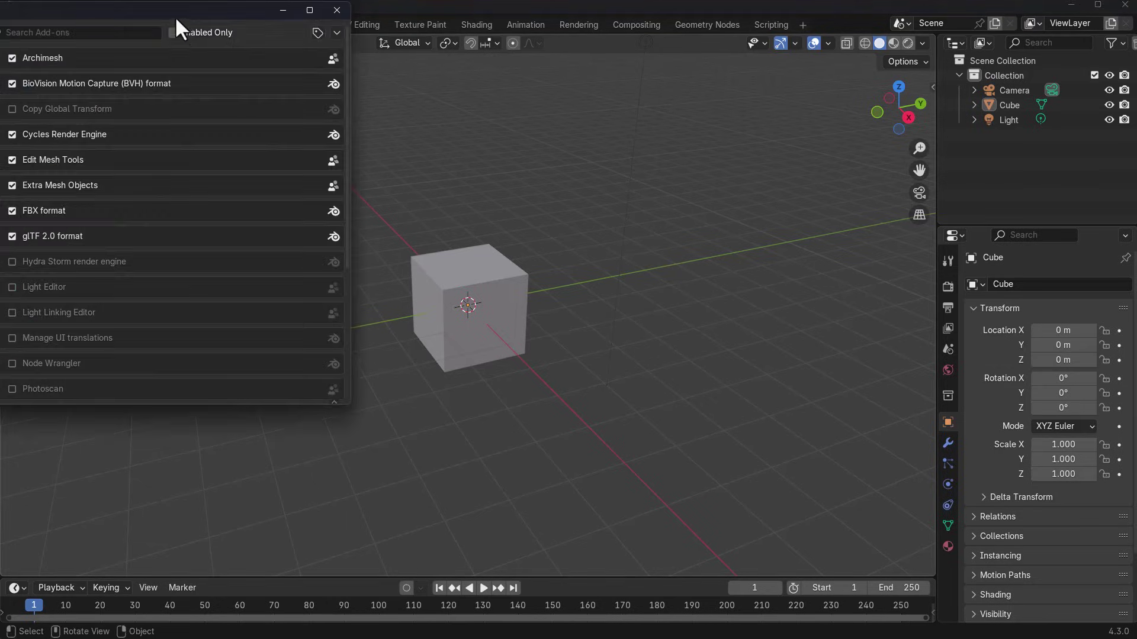
pyautogui.moveTo(175, 16); pyautogui.dragTo(570, 87)
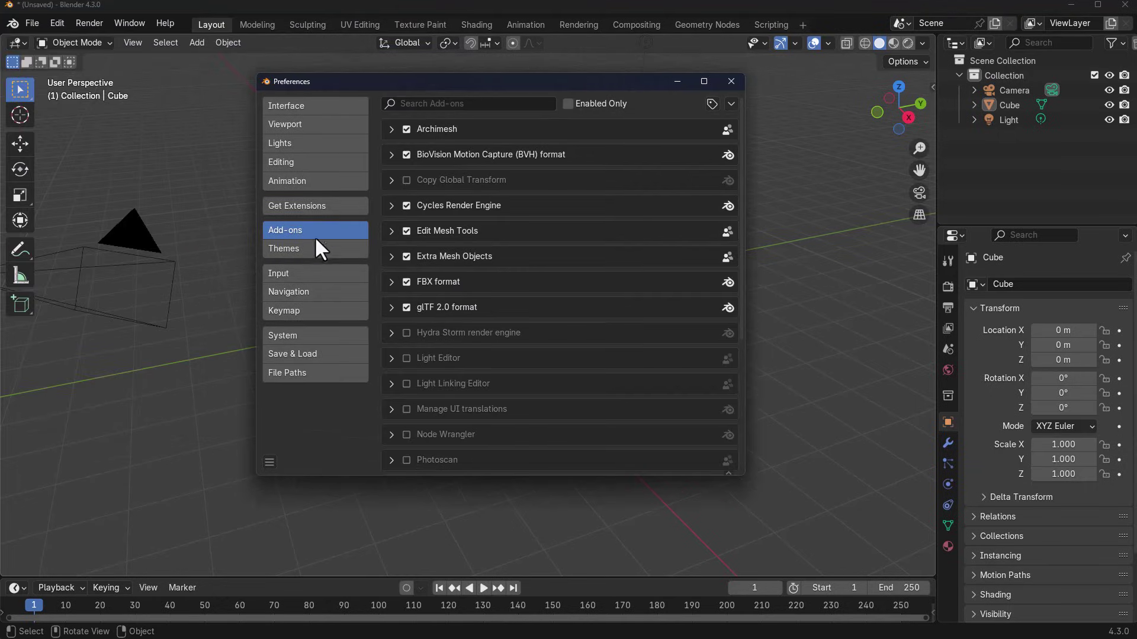
pyautogui.click(730, 104)
pyautogui.click(676, 137)
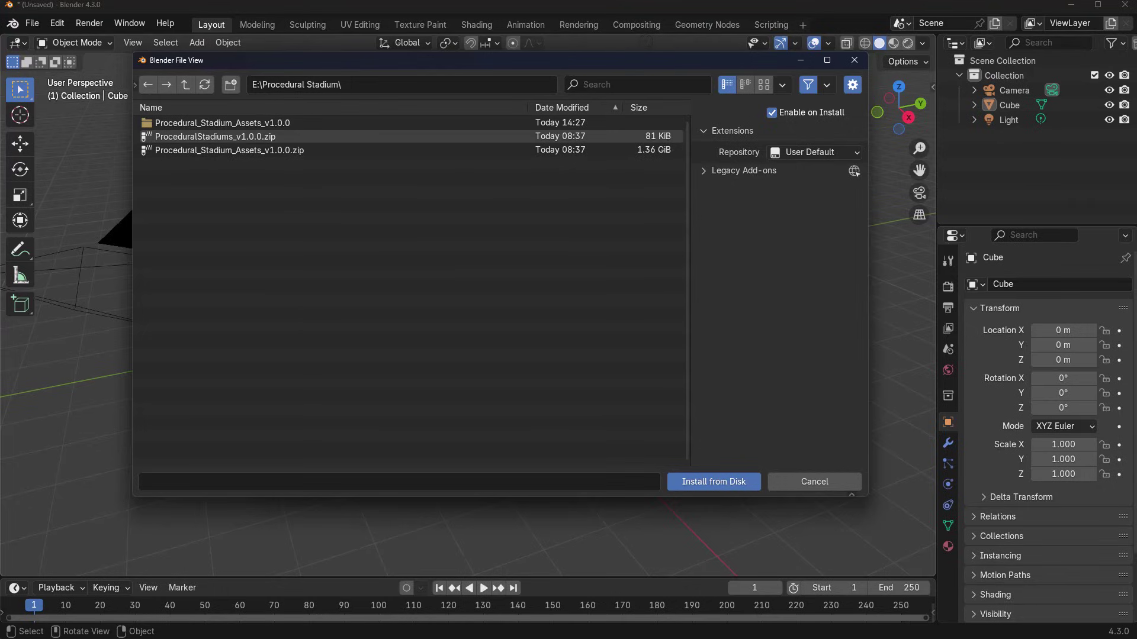
pyautogui.click(237, 136)
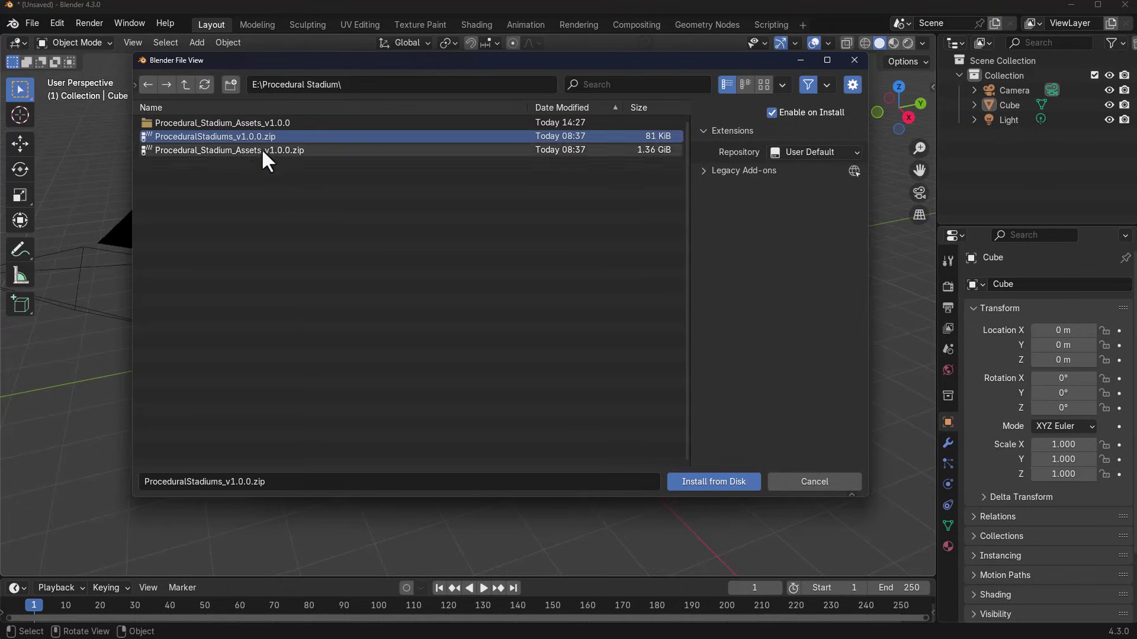
pyautogui.click(734, 483)
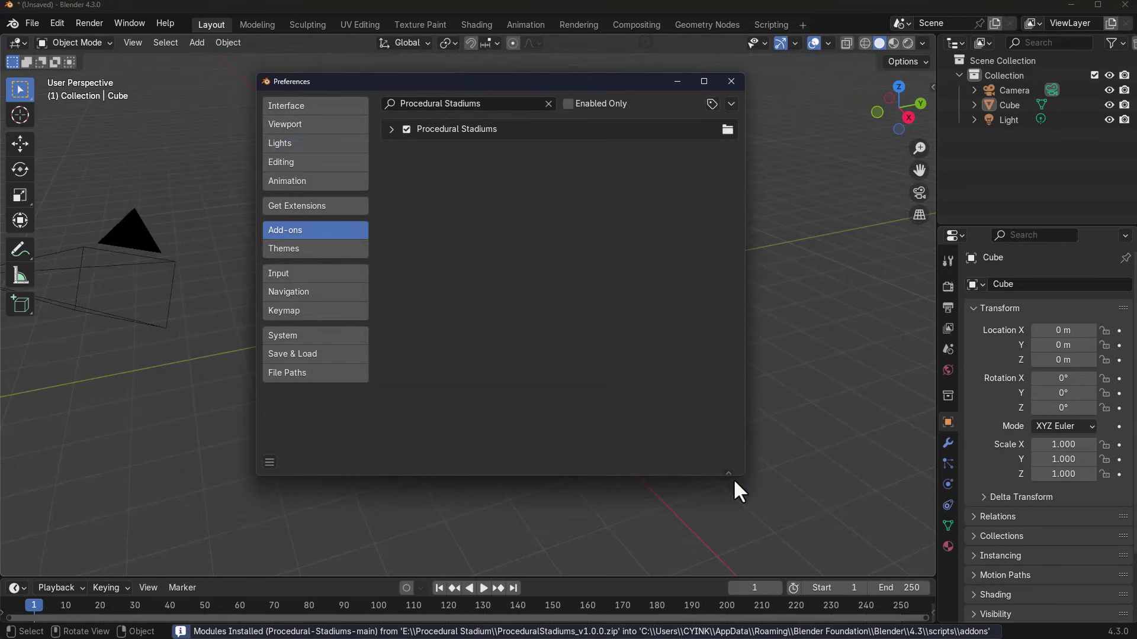
# - Set the add-on's Assets Folder Path to the Procedural_Stadium_Assets_v1.0.0 folder
pyautogui.click(390, 129)
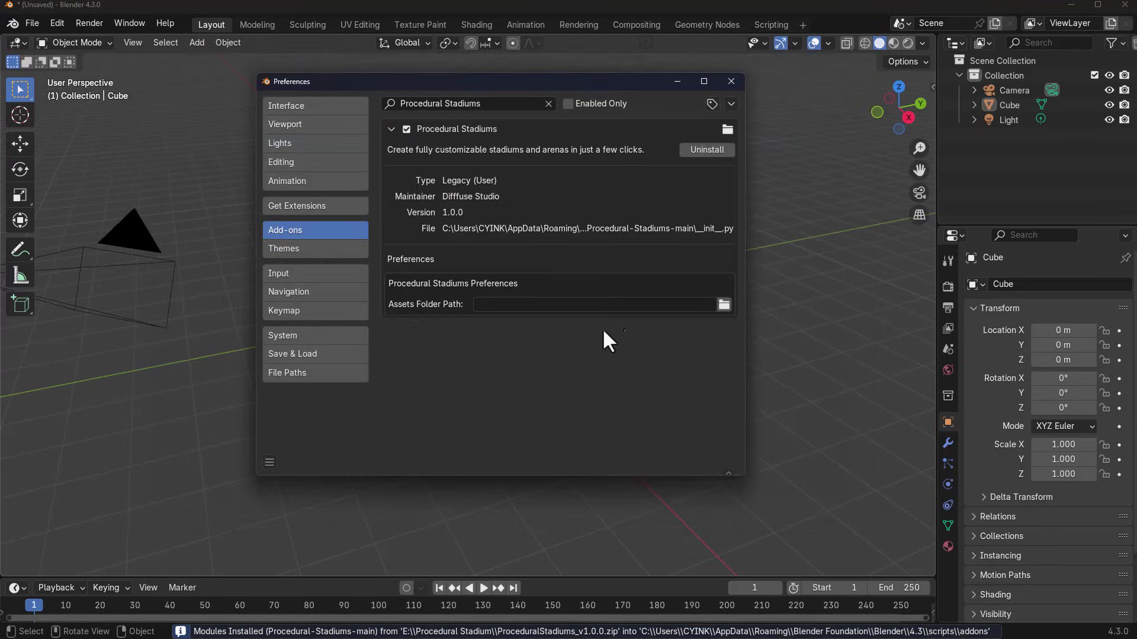
pyautogui.click(724, 305)
pyautogui.click(245, 122)
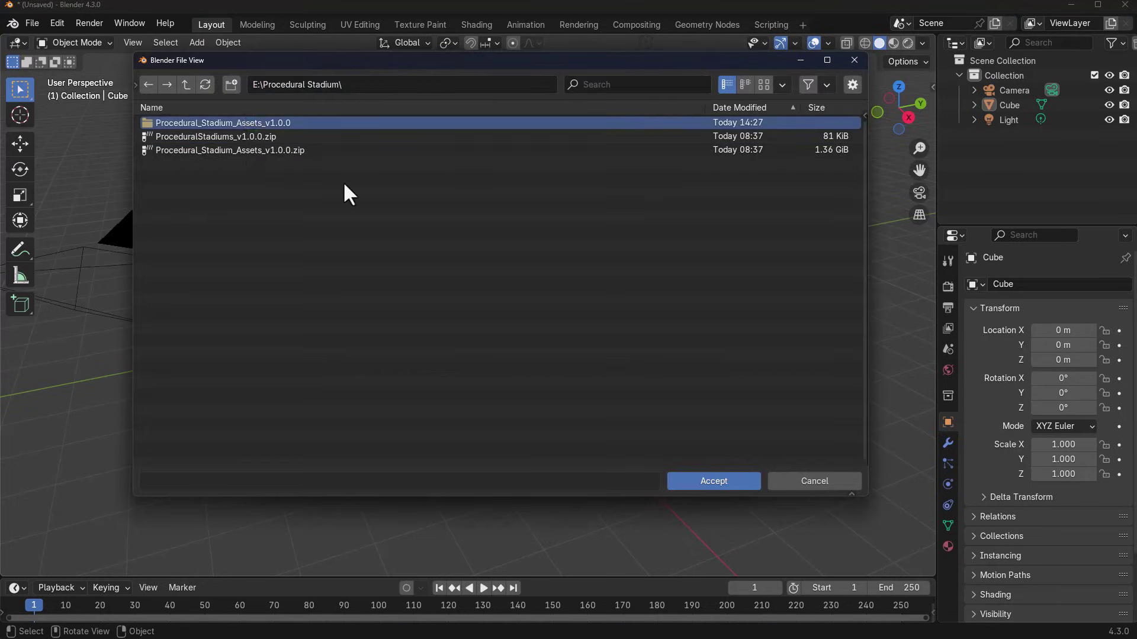
pyautogui.click(709, 487)
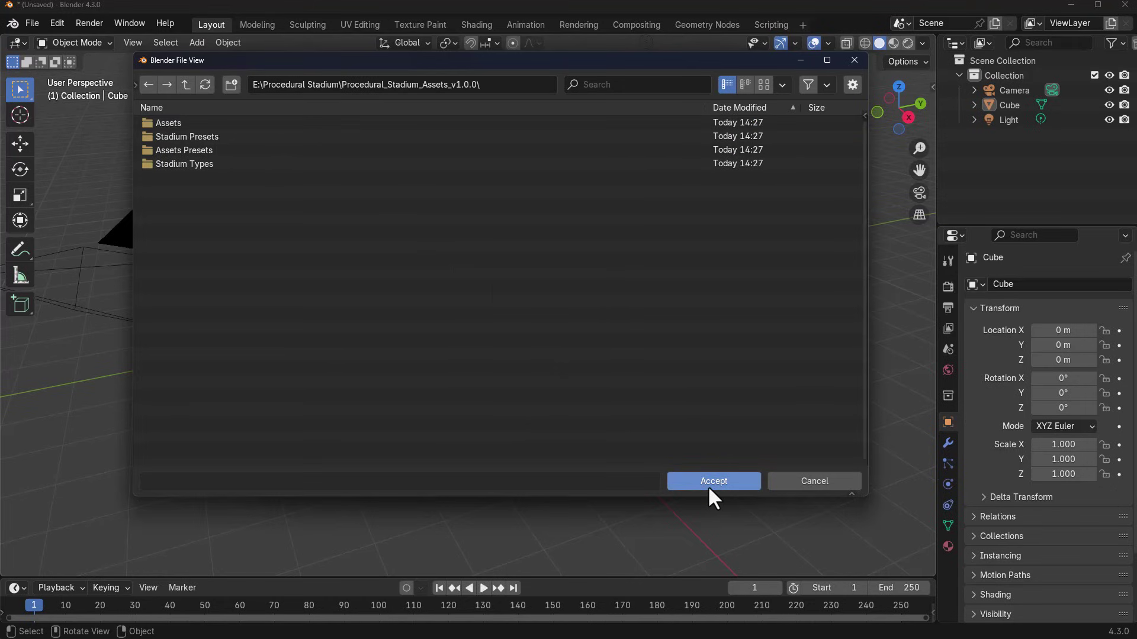
pyautogui.click(734, 482)
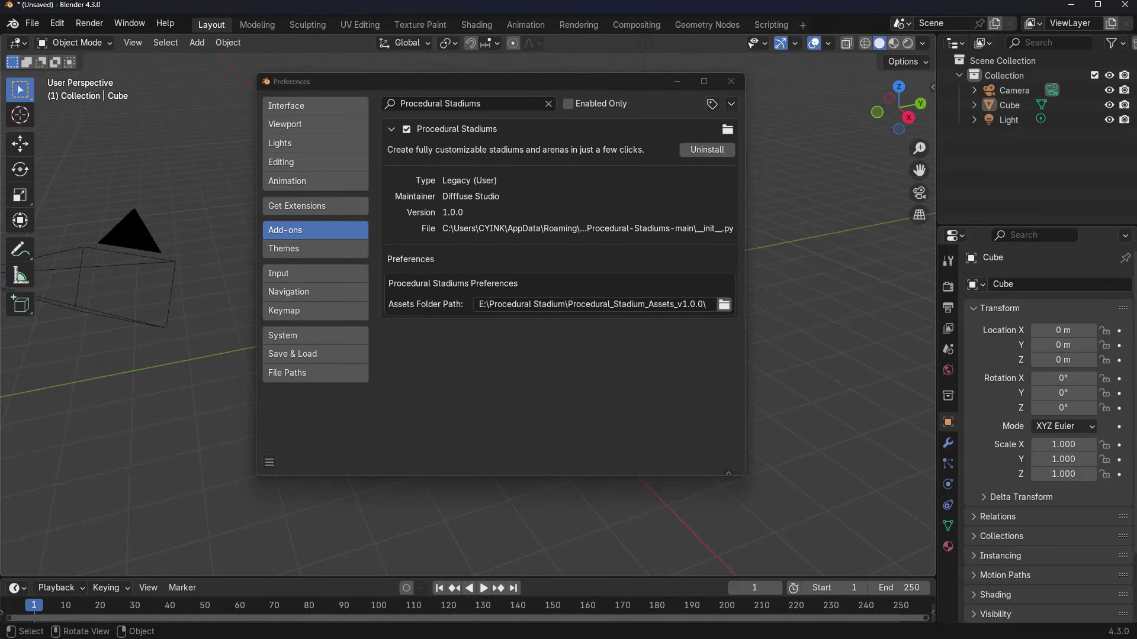
# - Save the preferences and close the Preferences window
pyautogui.click(269, 462)
pyautogui.click(303, 416)
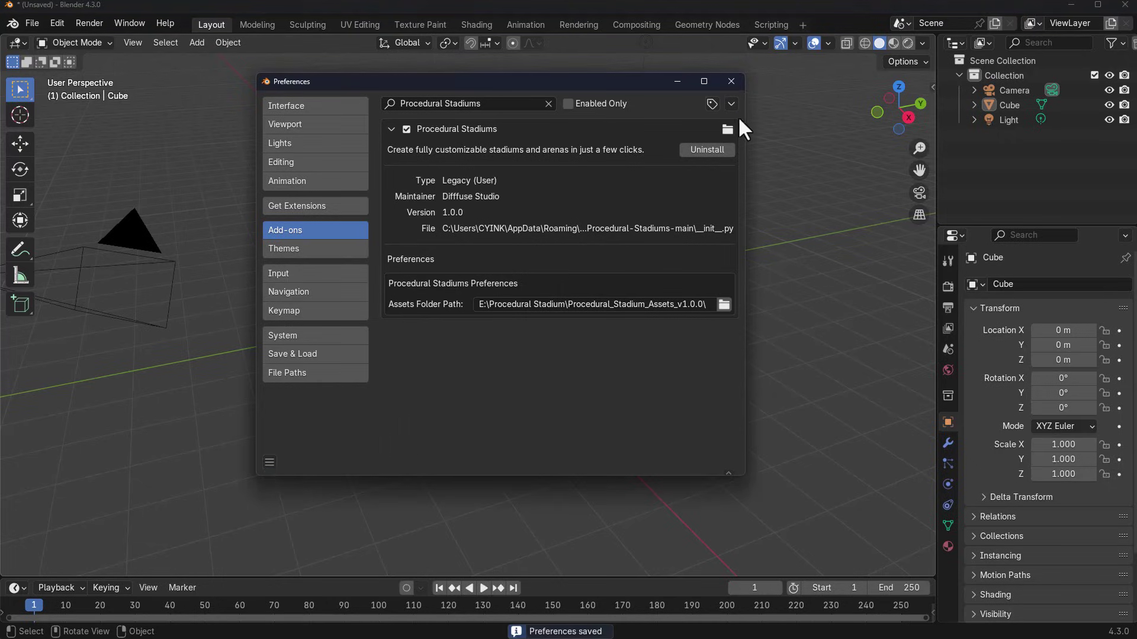
pyautogui.click(732, 82)
# - Show the Procedural Stadiums sidebar and delete the default cube
pyautogui.press('n')
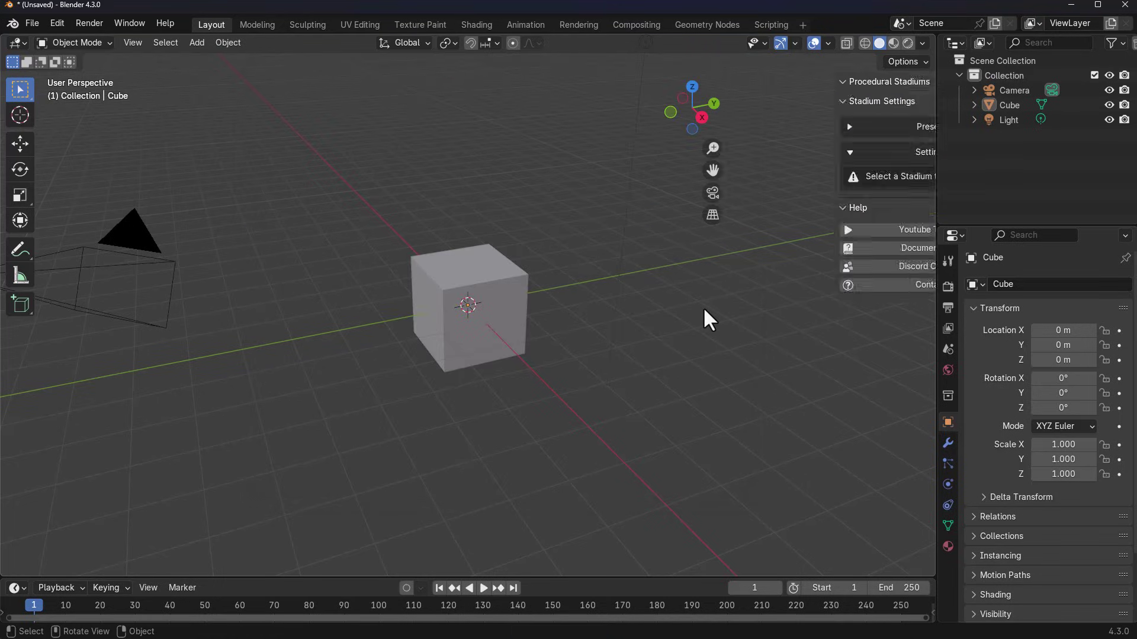
pyautogui.click(493, 348)
pyautogui.press('Delete')
# - Browse the Audience and Stadium sections assets, then choose Soccer Stadium as the stadium type
pyautogui.click(823, 139)
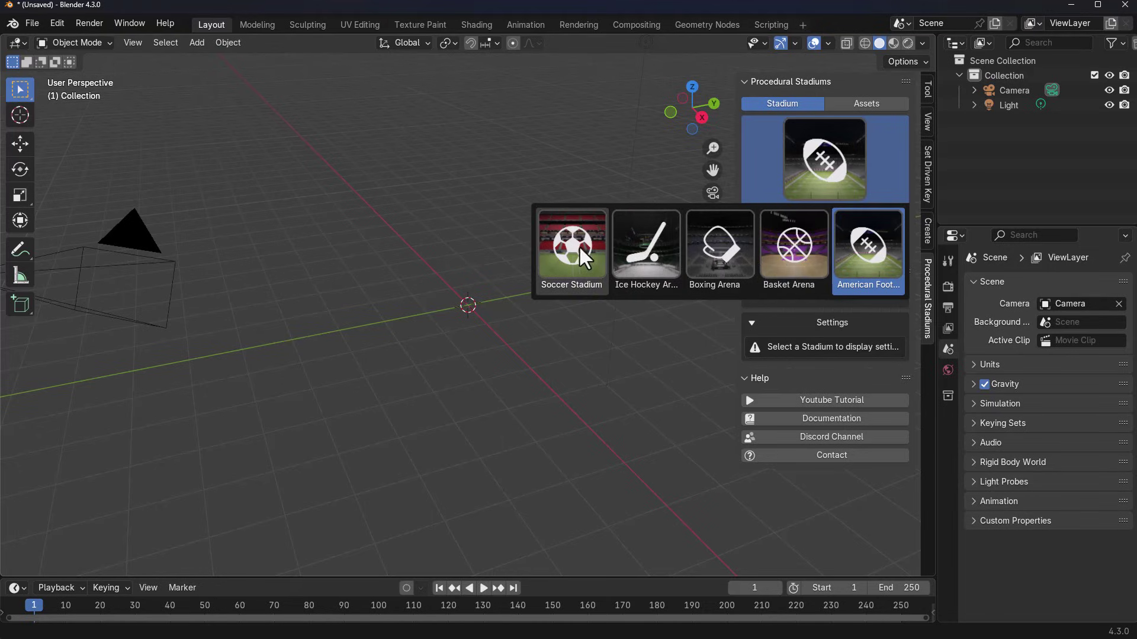
pyautogui.click(848, 103)
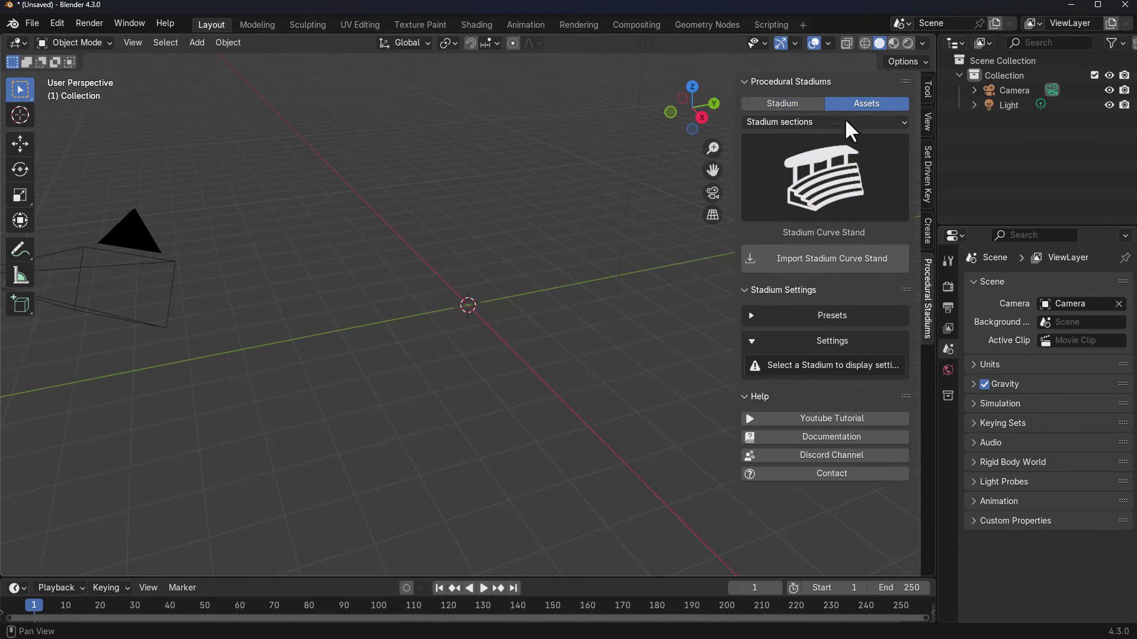
pyautogui.click(844, 121)
pyautogui.click(833, 174)
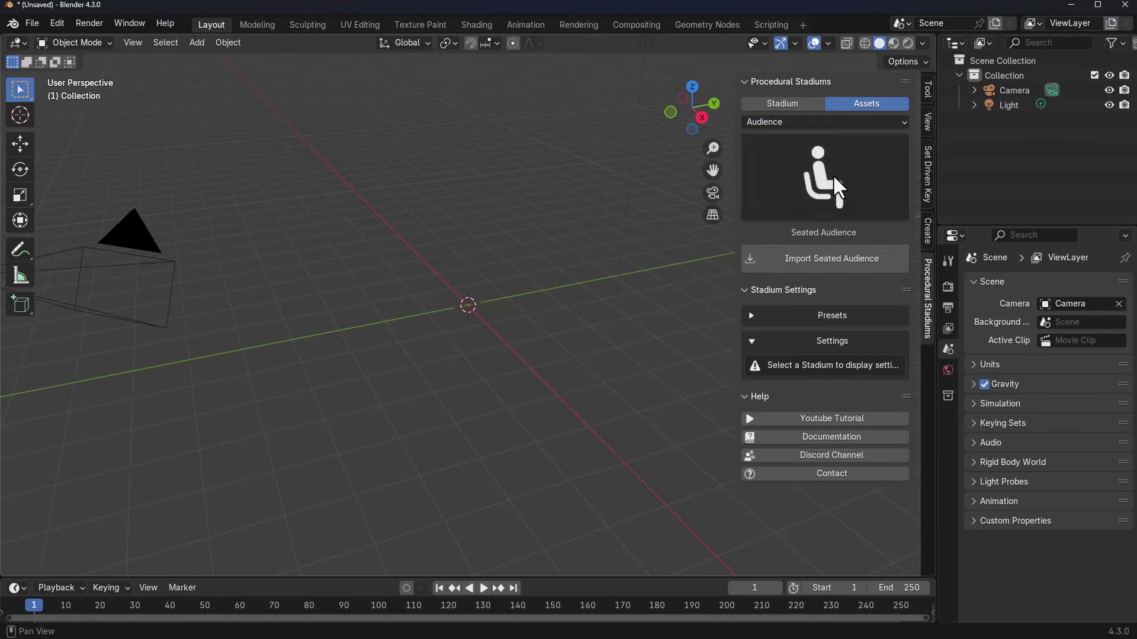
pyautogui.click(834, 122)
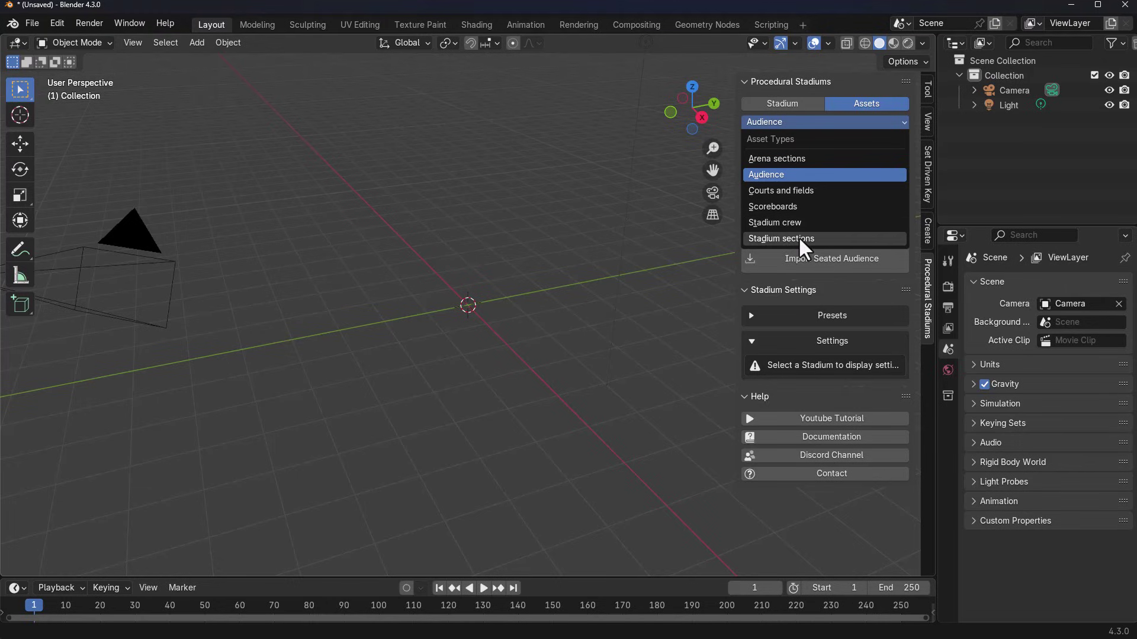
pyautogui.click(798, 237)
pyautogui.click(822, 189)
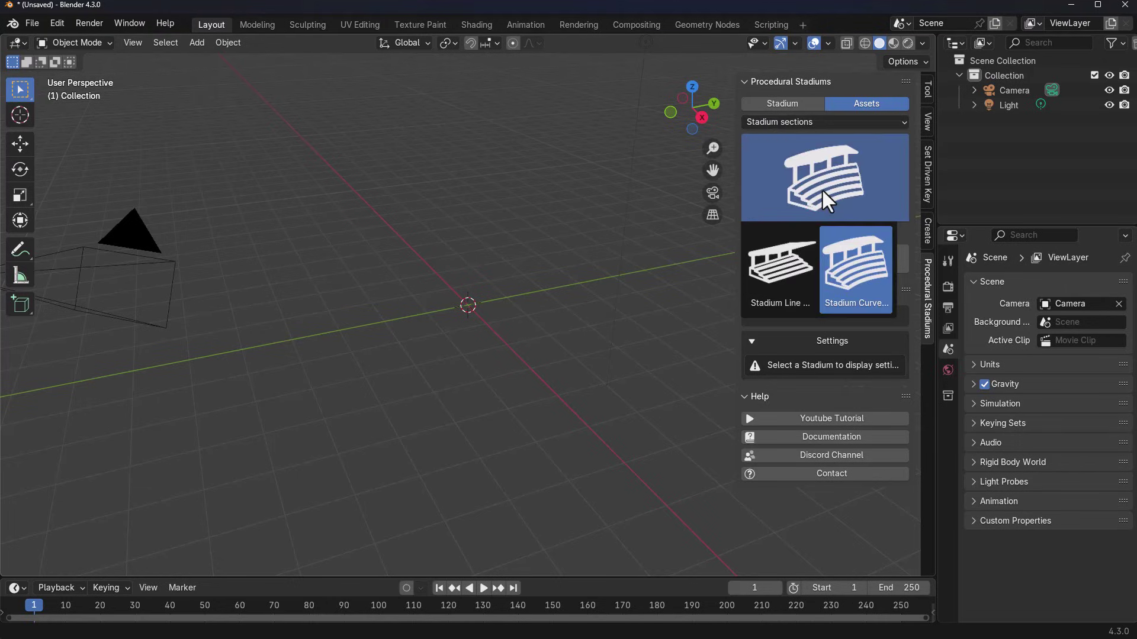
pyautogui.click(825, 123)
pyautogui.click(928, 169)
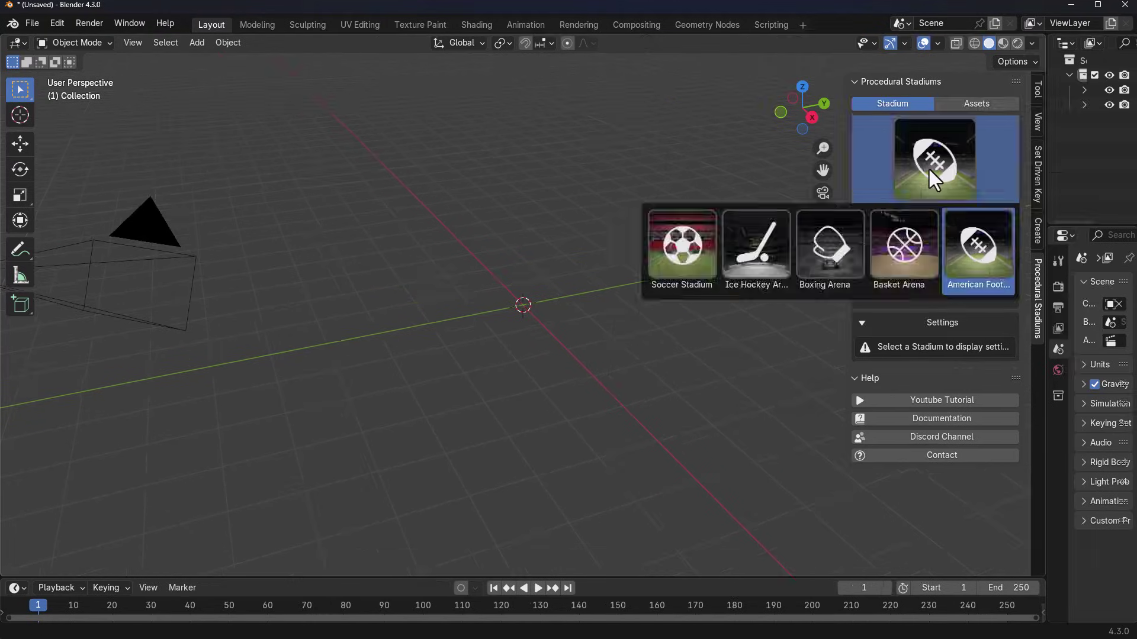
pyautogui.click(684, 264)
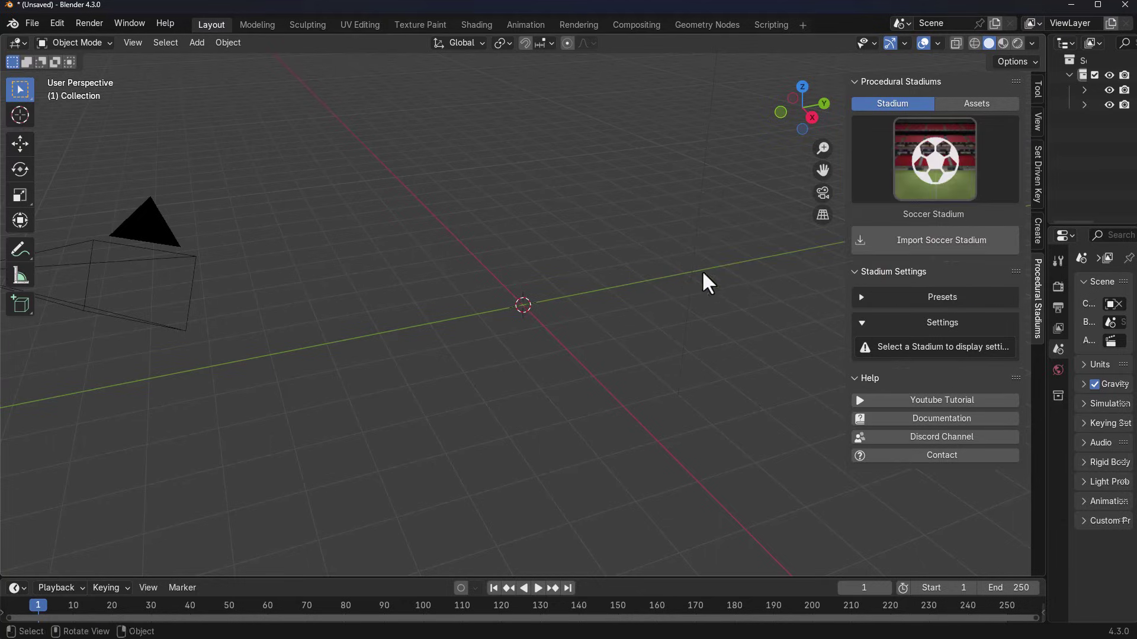
# - Import the Soccer Stadium, fly the view onto the pitch and switch to Rendered shading
pyautogui.click(910, 255)
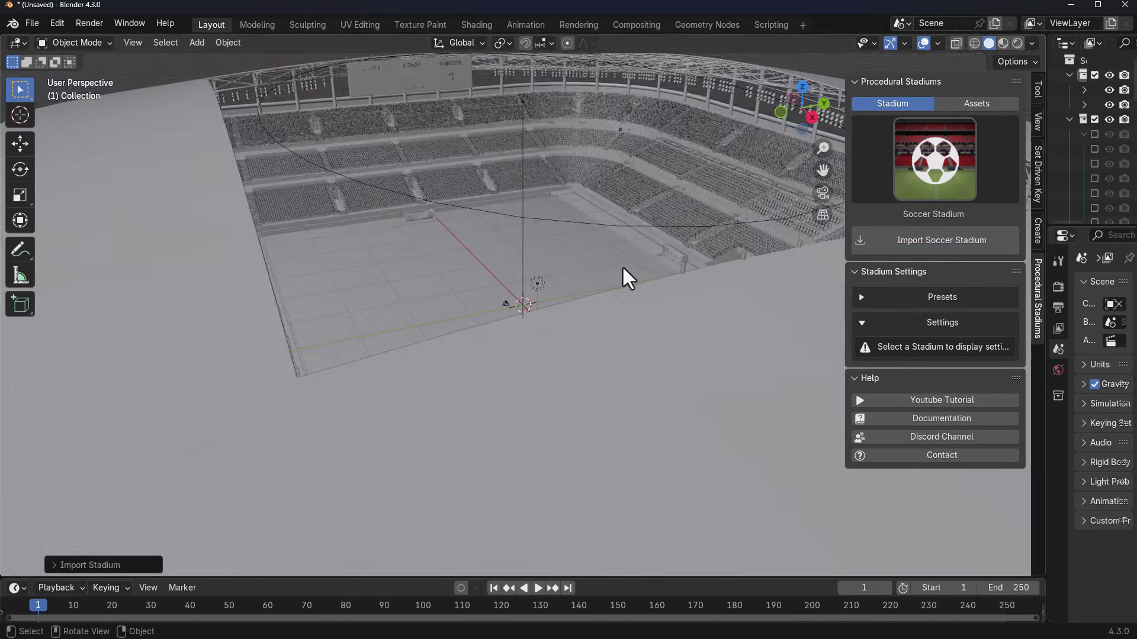
pyautogui.scroll(-5, 621, 266)
pyautogui.moveTo(614, 275); pyautogui.dragTo(475, 413, button='middle')
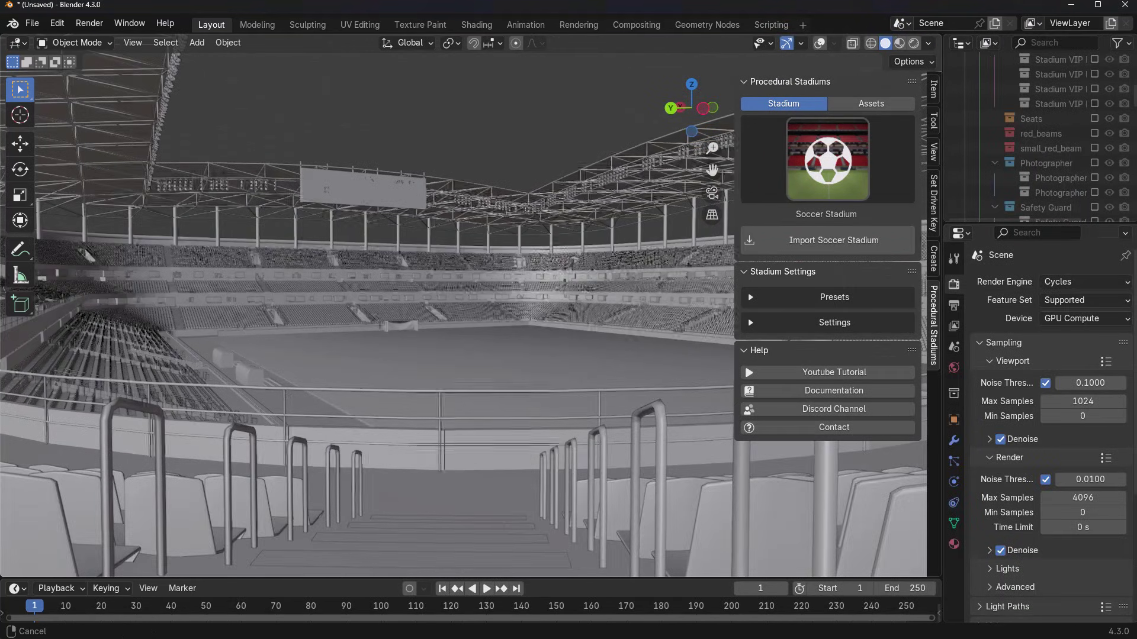
pyautogui.keyDown('ctrl'); pyautogui.moveTo(461, 355); pyautogui.dragTo(461, 210, button='middle'); pyautogui.keyUp('ctrl')
pyautogui.press('z')
pyautogui.keyDown('ctrl'); pyautogui.moveTo(497, 390); pyautogui.dragTo(526, 327, button='middle'); pyautogui.keyUp('ctrl')
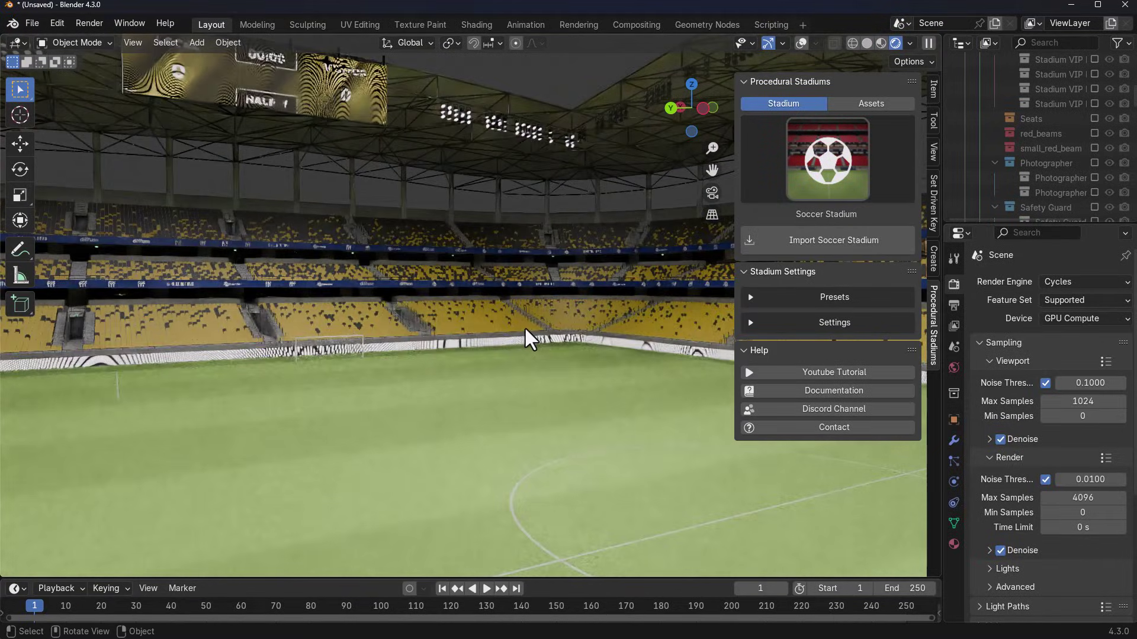
# - Apply the green Soccer Stadium preset after briefly trying the blue one
pyautogui.click(784, 291)
pyautogui.click(842, 394)
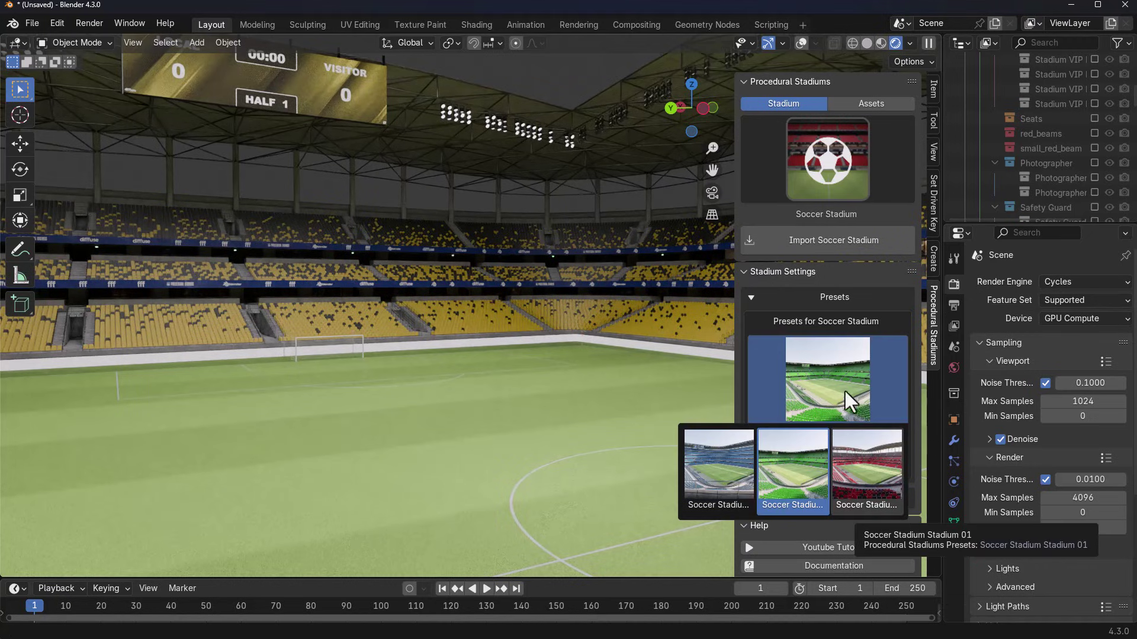
pyautogui.click(837, 372)
pyautogui.click(718, 467)
pyautogui.click(816, 404)
pyautogui.click(802, 473)
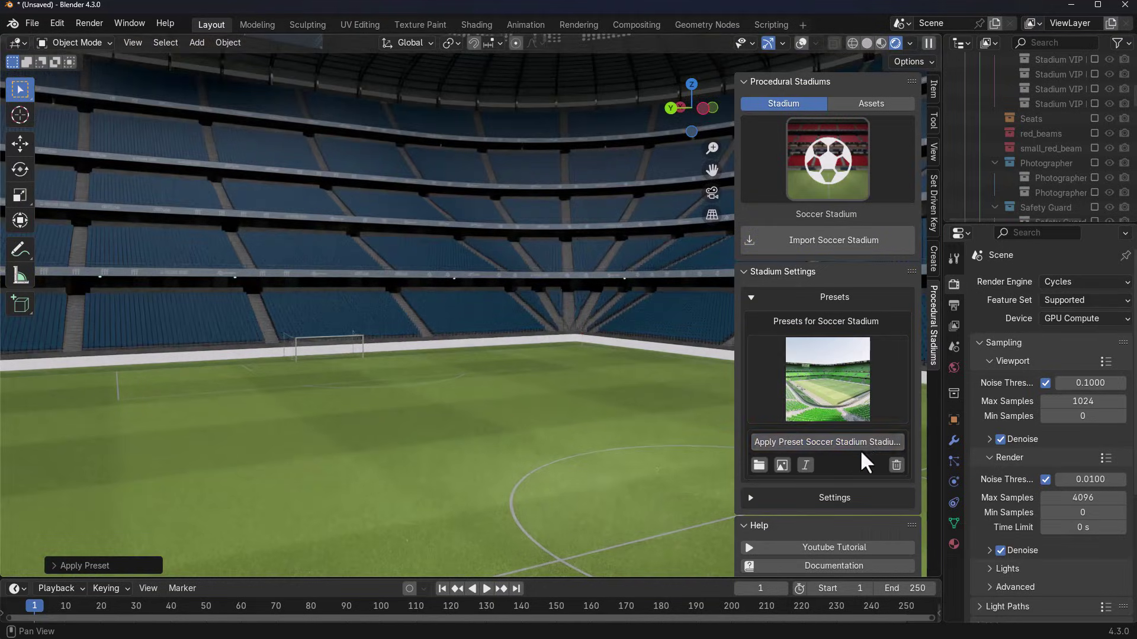
pyautogui.click(861, 441)
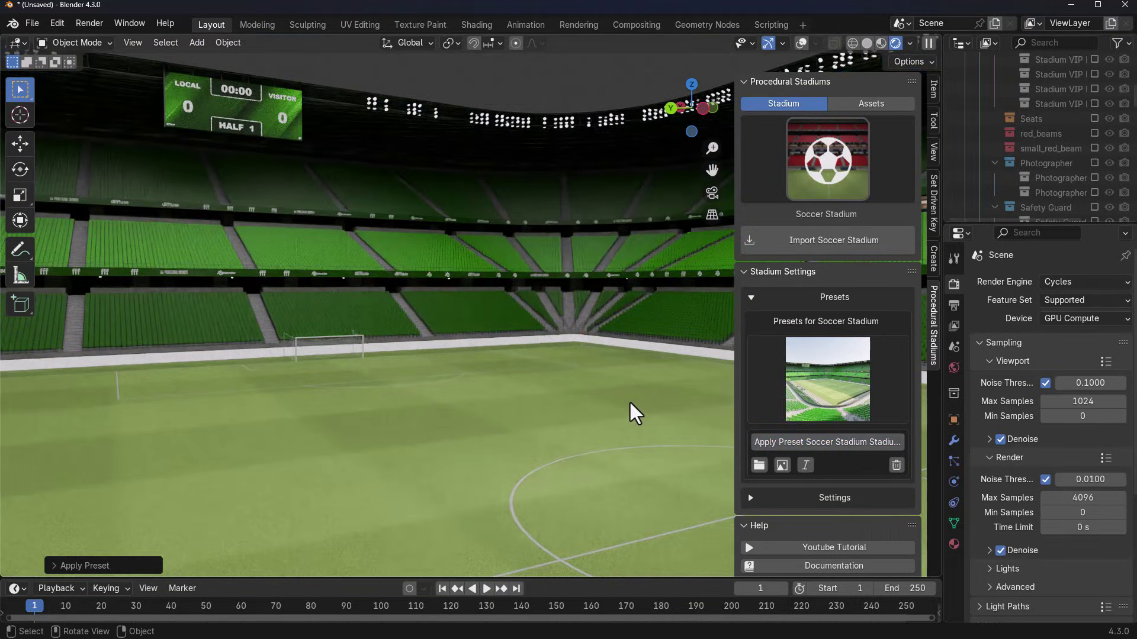
pyautogui.moveTo(631, 406); pyautogui.dragTo(758, 299, button='middle')
pyautogui.click(758, 298)
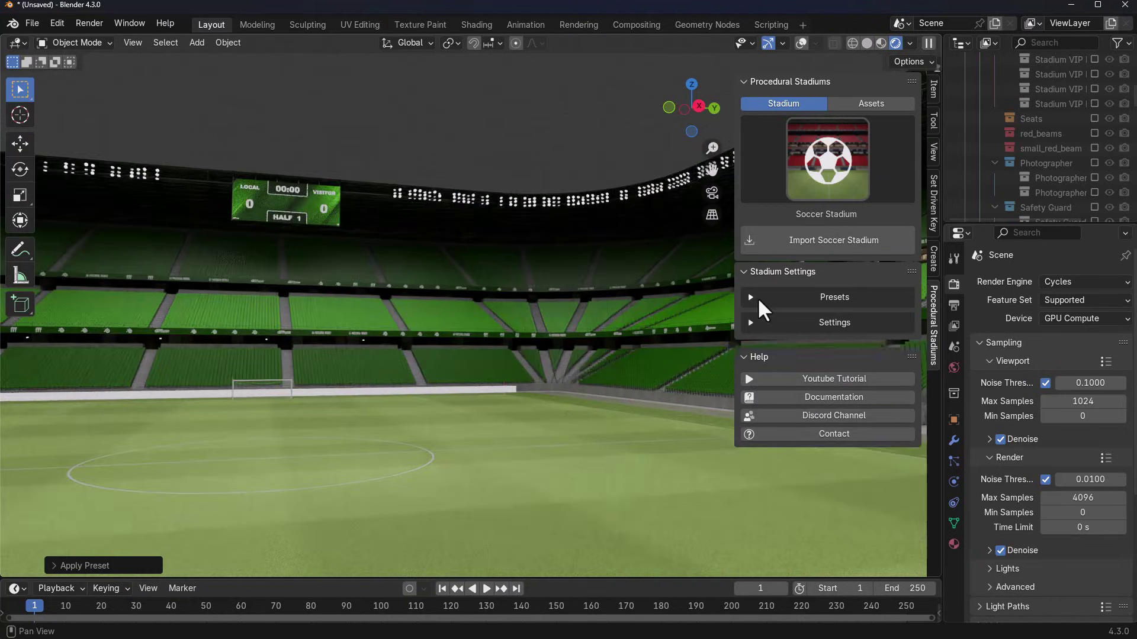
# - Open the Sections settings in solid shading and enter a section count of 5
pyautogui.click(785, 320)
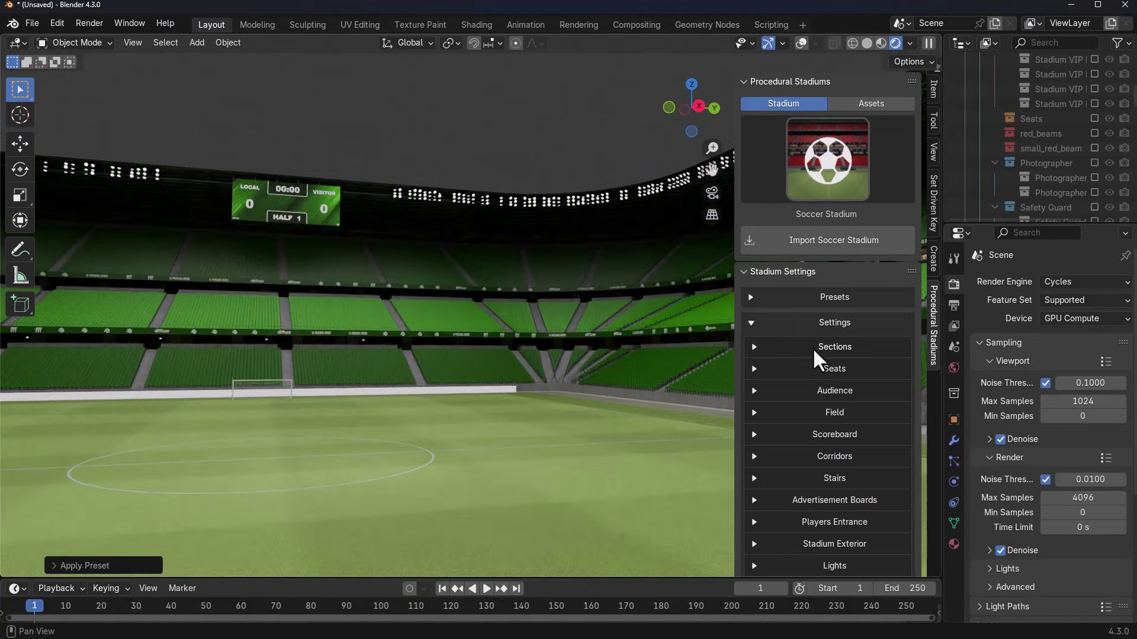
pyautogui.press('z')
pyautogui.click(791, 349)
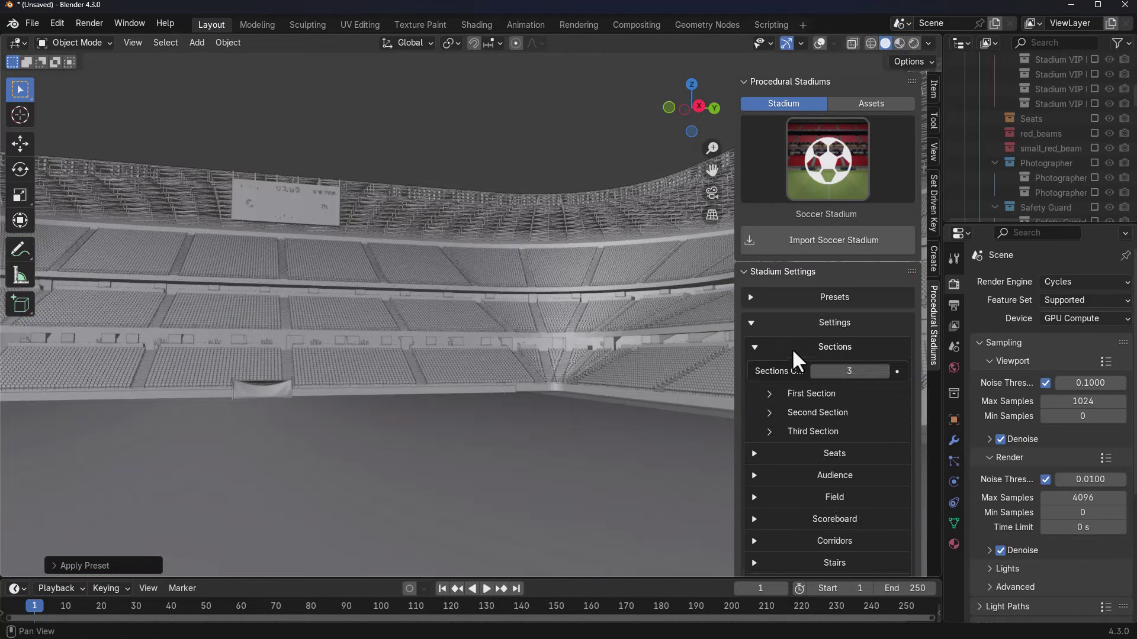
pyautogui.click(791, 348)
pyautogui.click(791, 348)
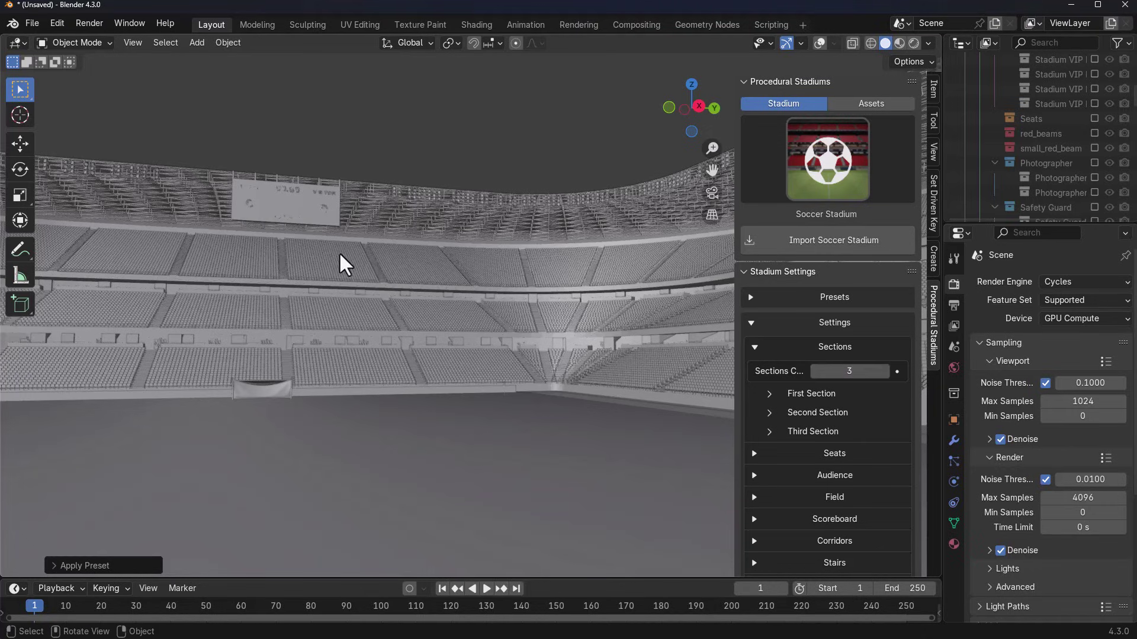
pyautogui.click(852, 372)
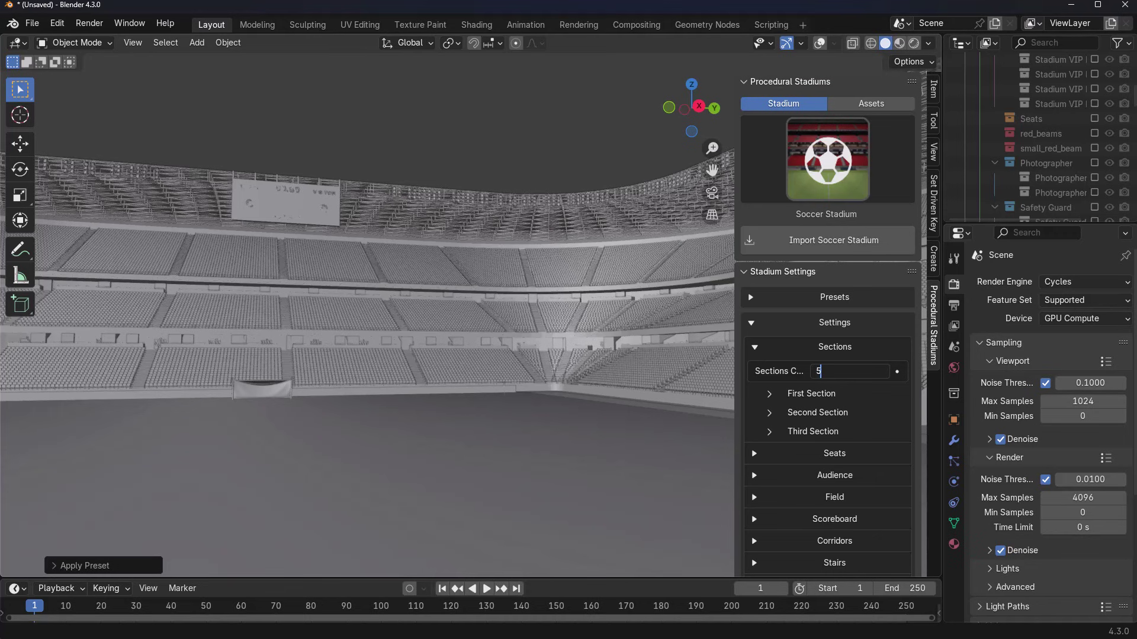
pyautogui.write('5')
pyautogui.press('Return')
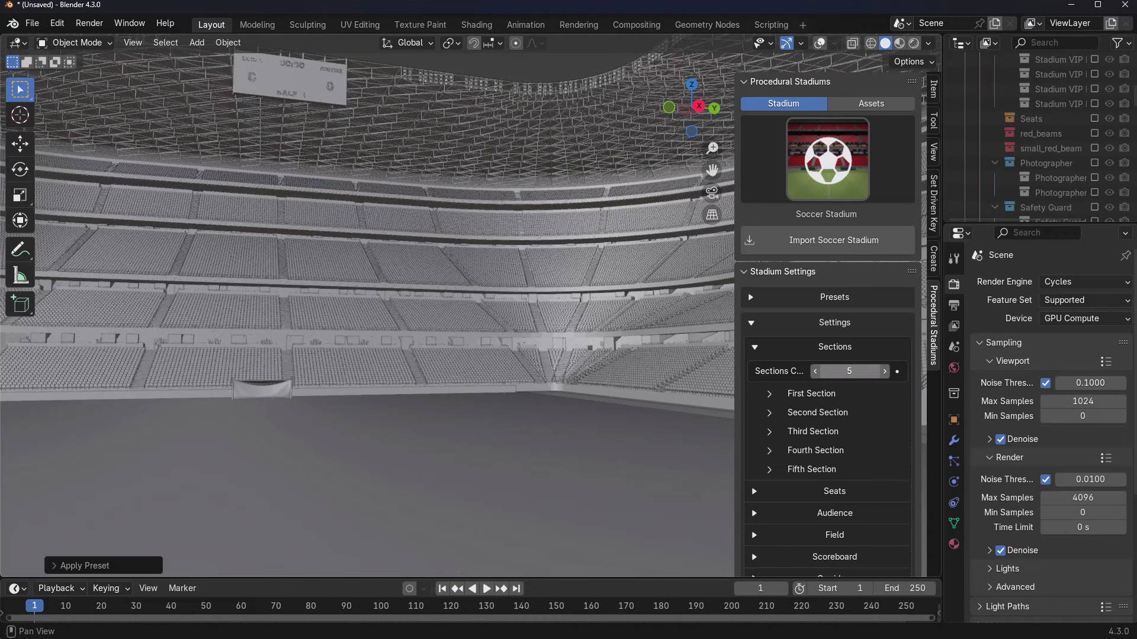
# - Try section counts of 2, 1 and 5, then settle on 3
pyautogui.moveTo(341, 230); pyautogui.dragTo(453, 319, button='middle')
pyautogui.click(853, 371)
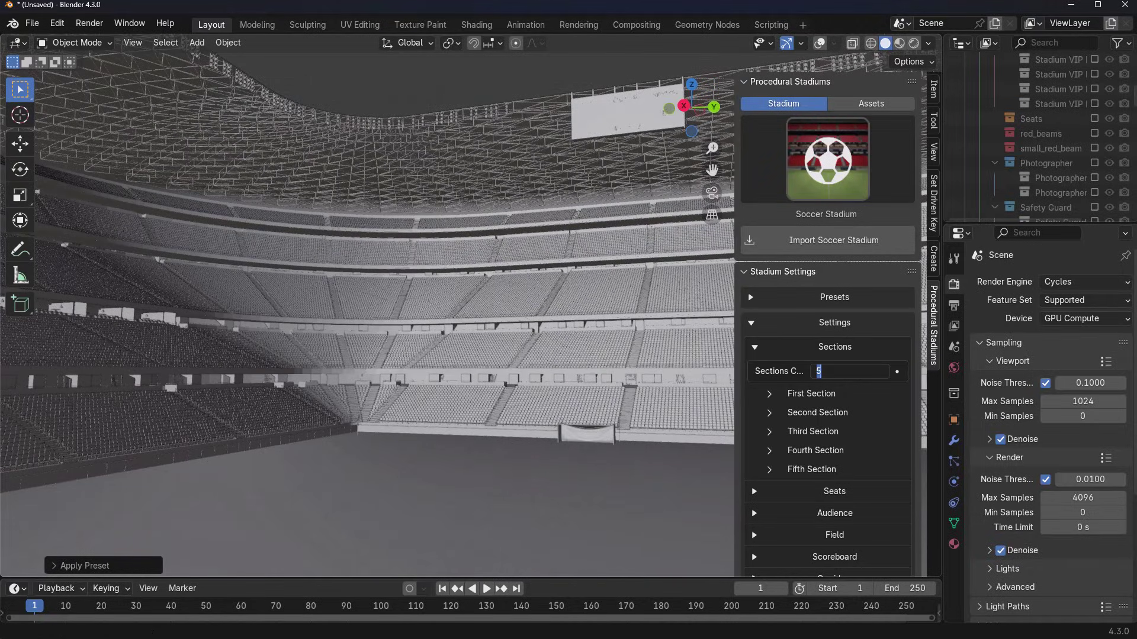
pyautogui.press('Return')
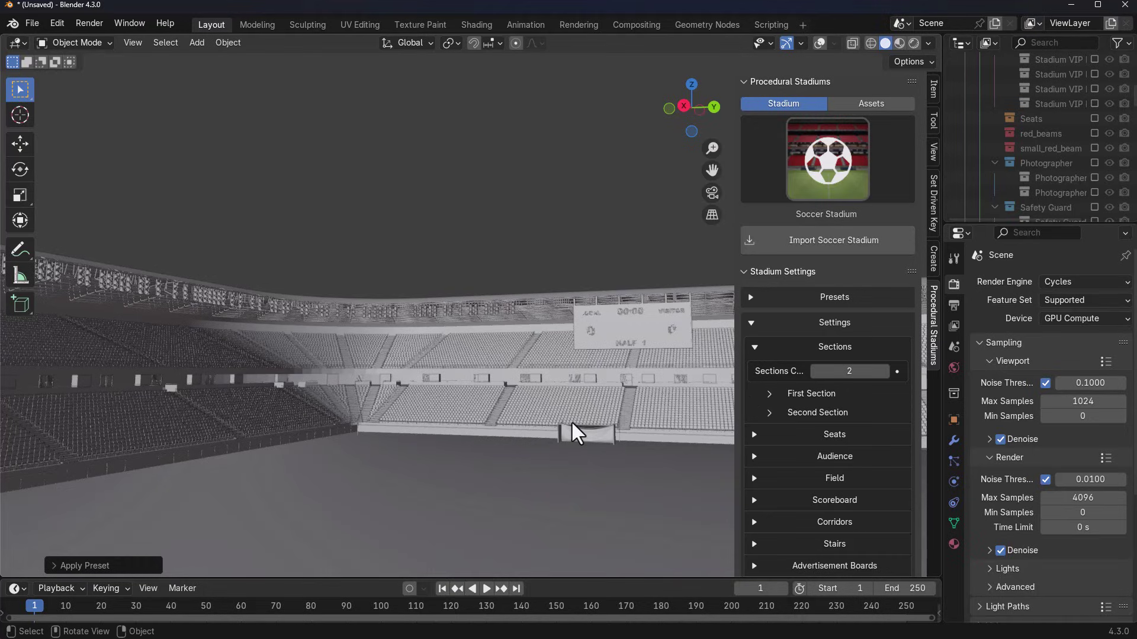
pyautogui.click(852, 371)
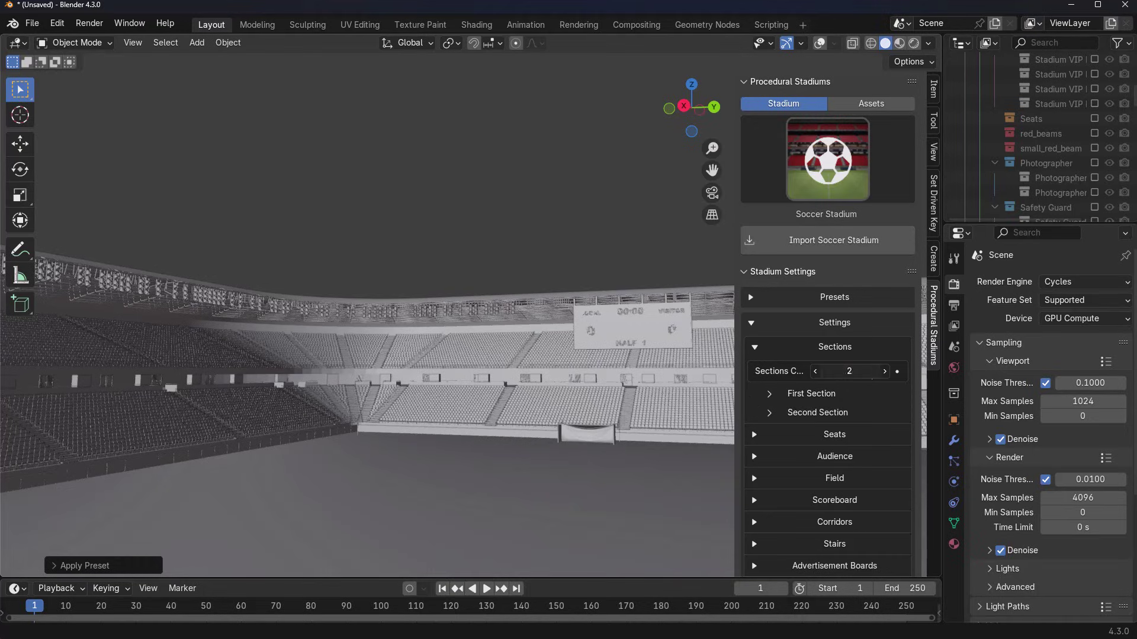
pyautogui.write('1')
pyautogui.press('Return')
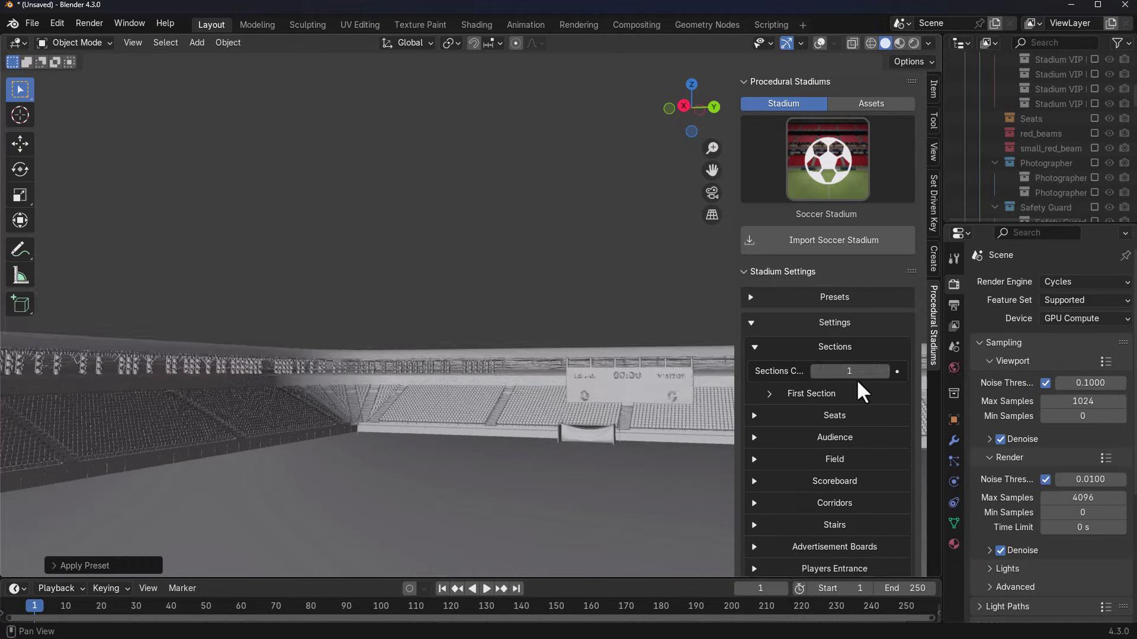
pyautogui.click(853, 371)
pyautogui.press('Return')
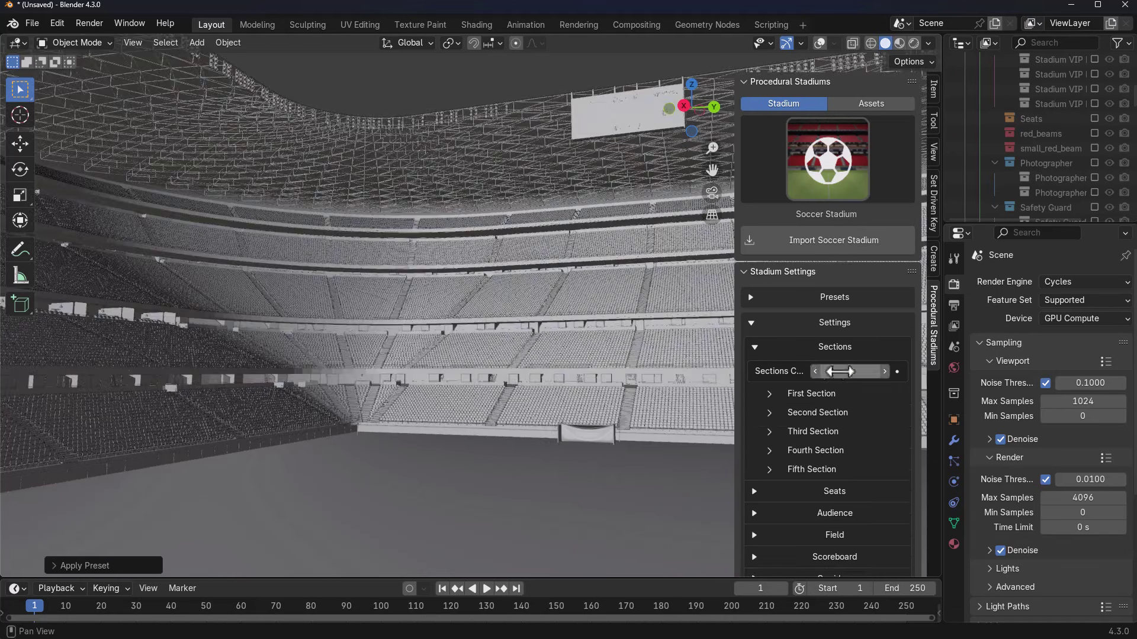
pyautogui.click(856, 371)
pyautogui.write('3')
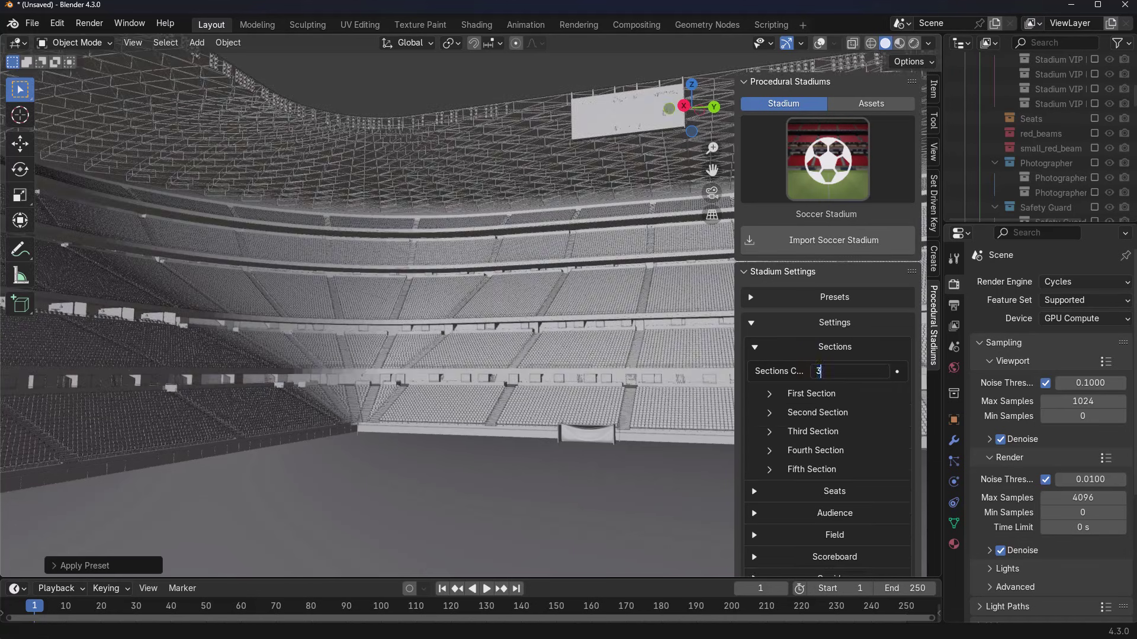
pyautogui.press('Return')
# - Enable Gates on both the First Section and Third Section stairways
pyautogui.click(808, 393)
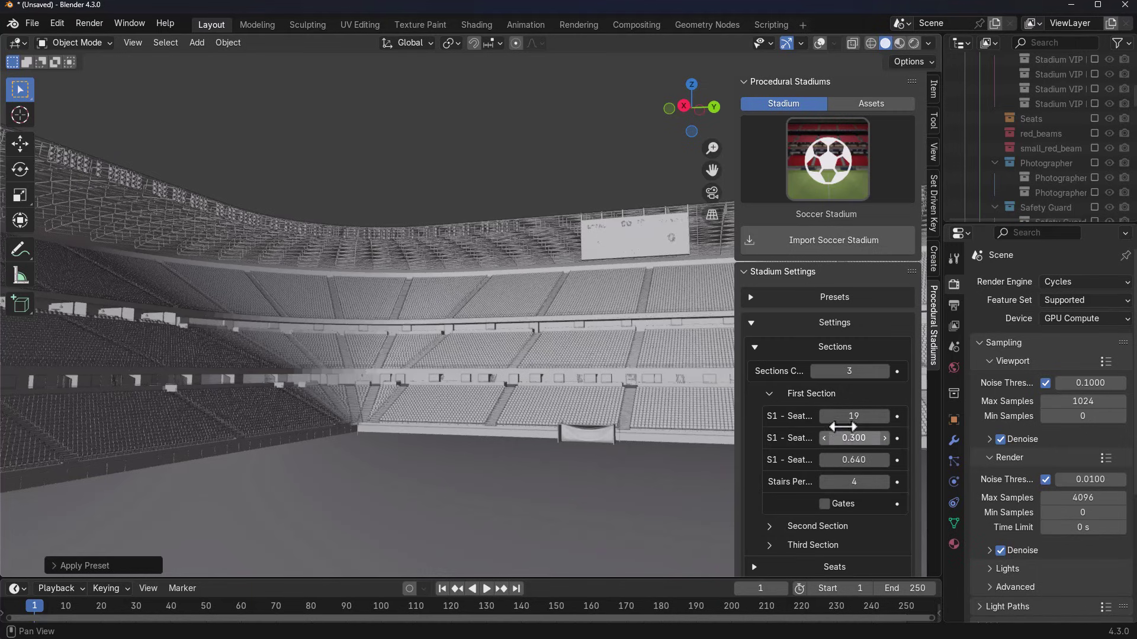
pyautogui.moveTo(523, 413); pyautogui.dragTo(492, 421, button='middle')
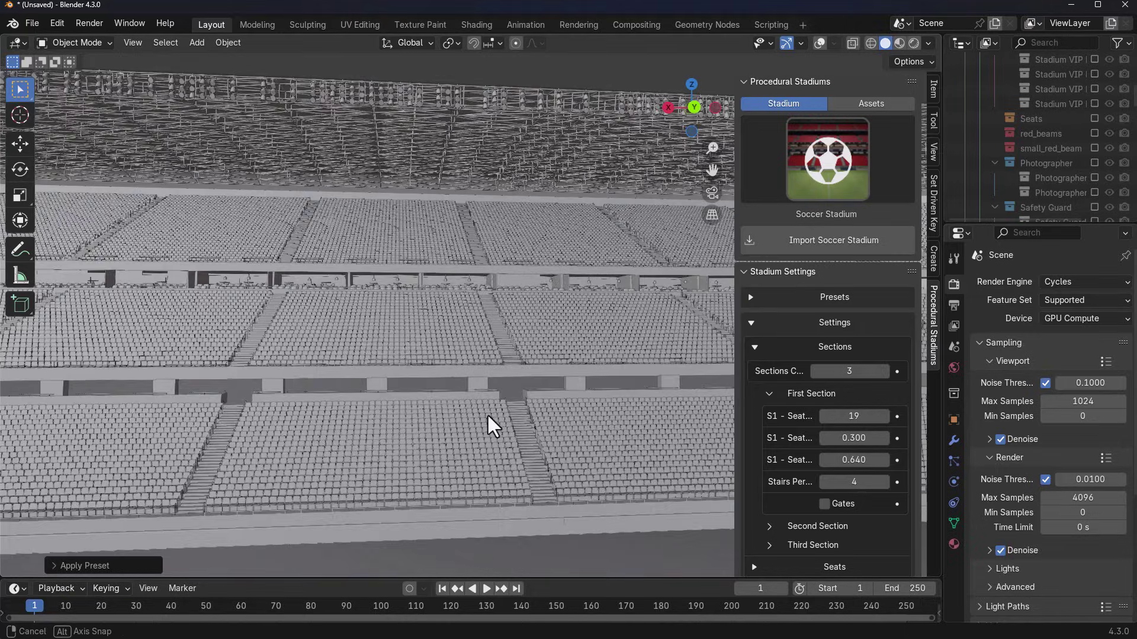
pyautogui.click(827, 507)
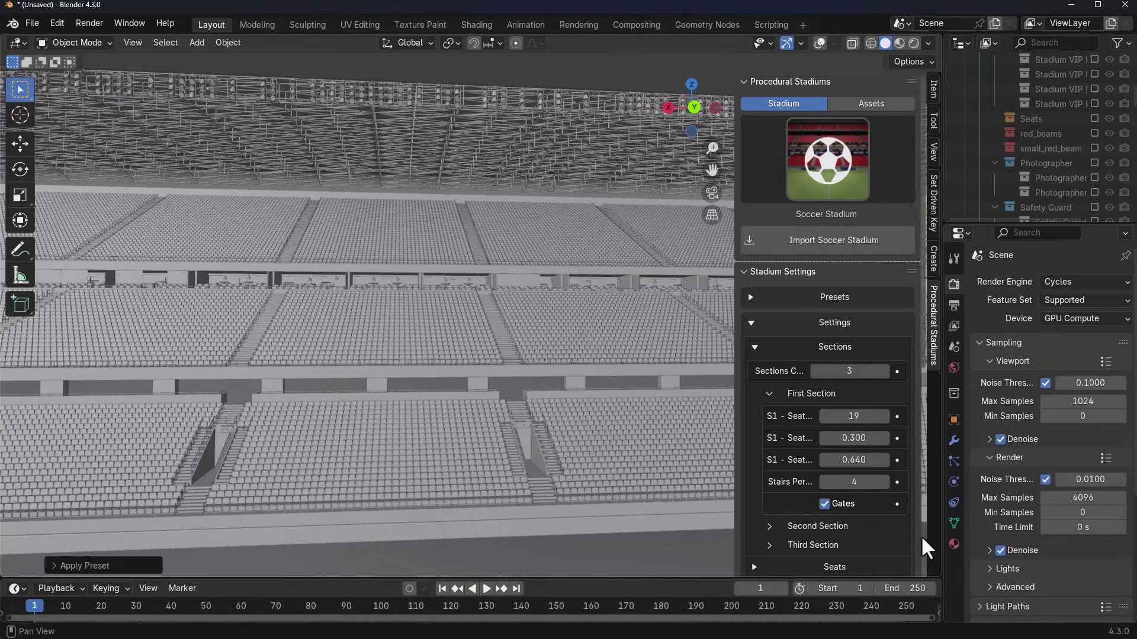
pyautogui.click(830, 544)
pyautogui.scroll(-5, 829, 541)
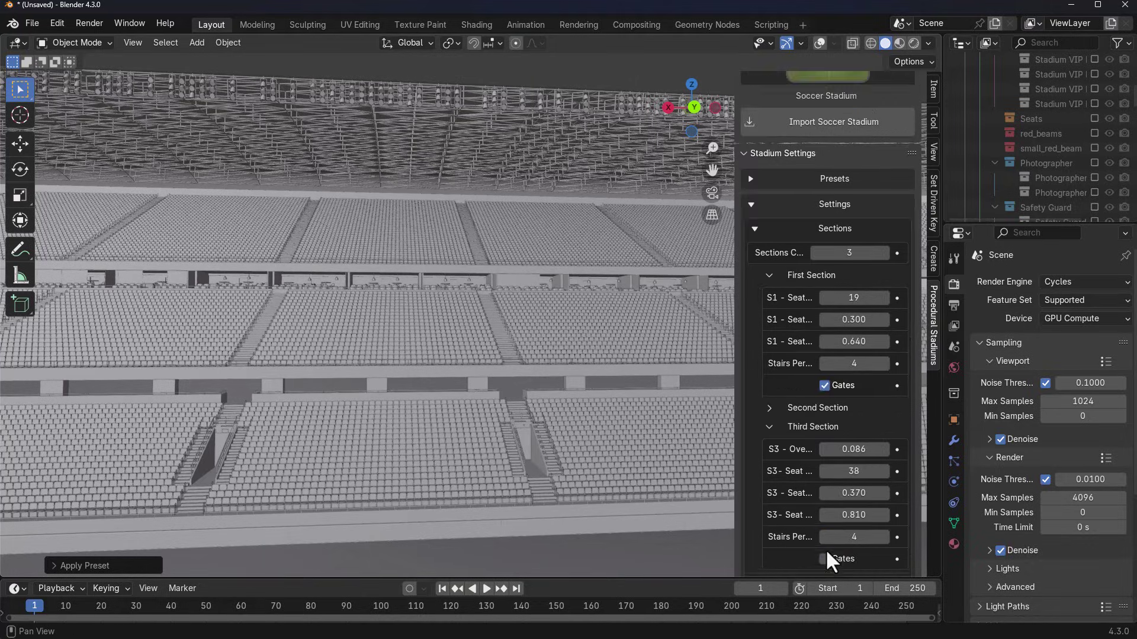
pyautogui.click(825, 556)
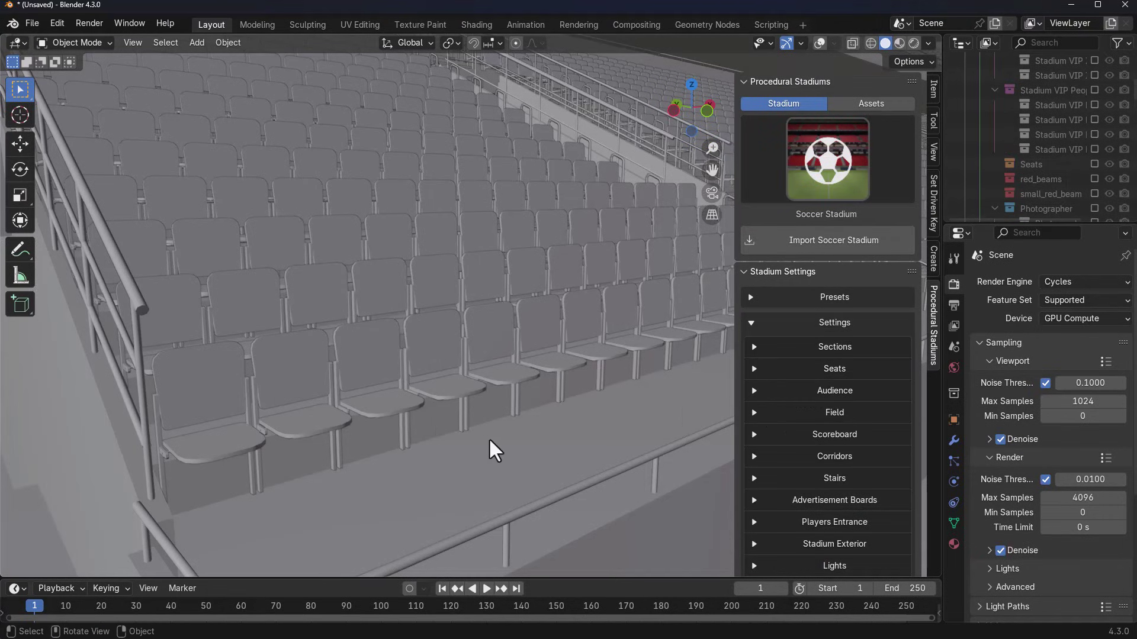
# - Set the seat type to Open Foldable Seat with the Groups colour pattern
pyautogui.scroll(-3, 488, 438)
pyautogui.click(760, 368)
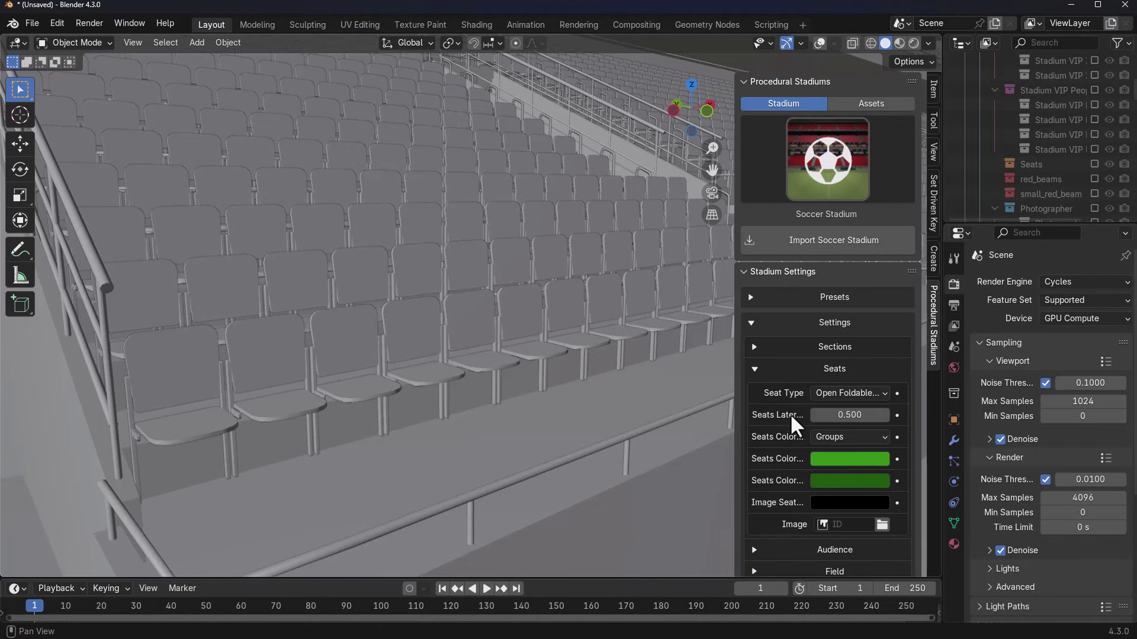
pyautogui.click(850, 393)
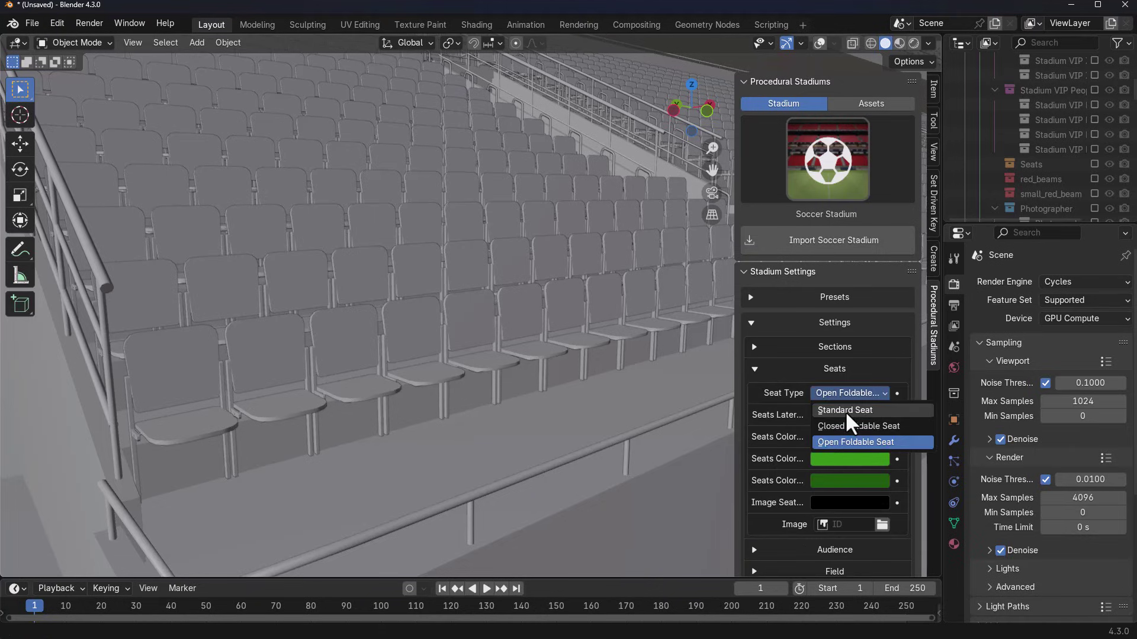
pyautogui.click(853, 409)
pyautogui.click(859, 394)
pyautogui.click(858, 407)
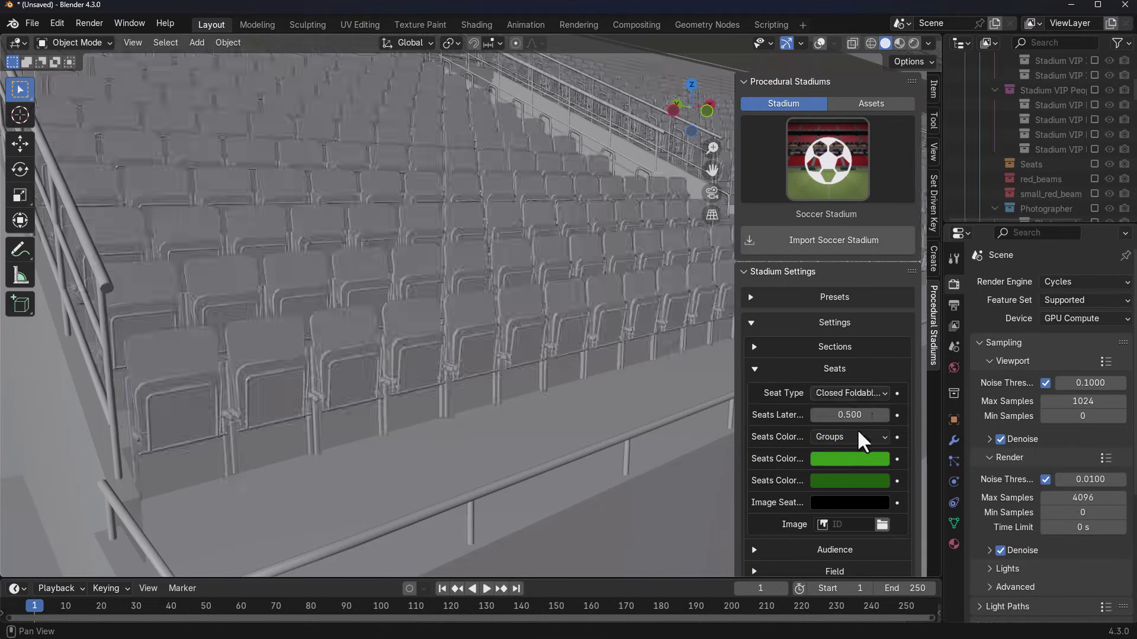
pyautogui.click(858, 394)
pyautogui.click(856, 443)
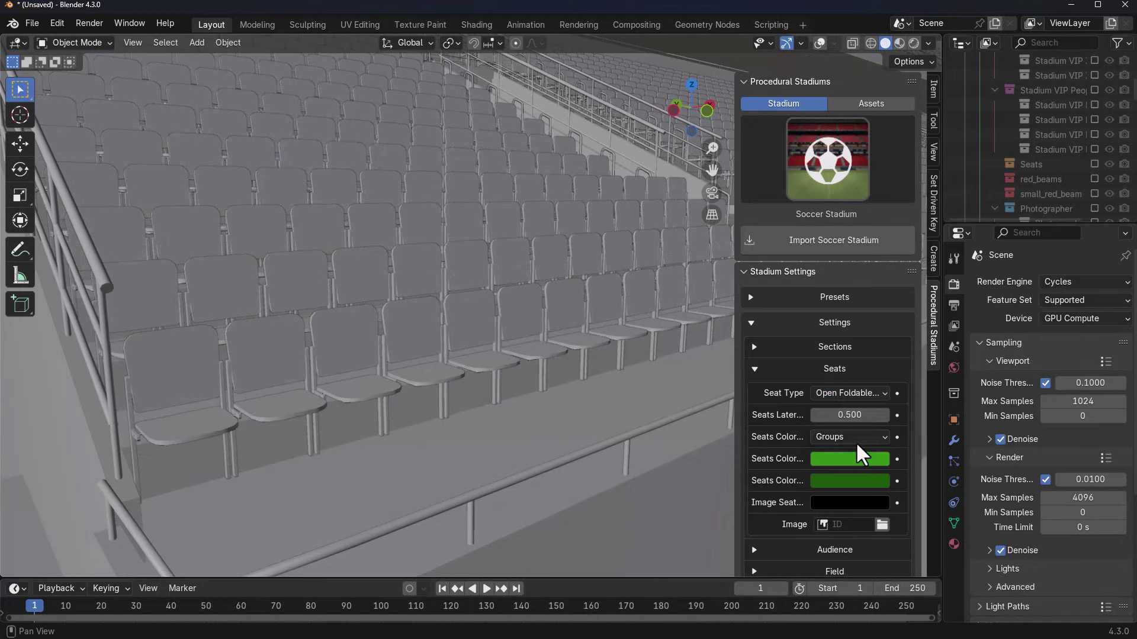
pyautogui.click(857, 441)
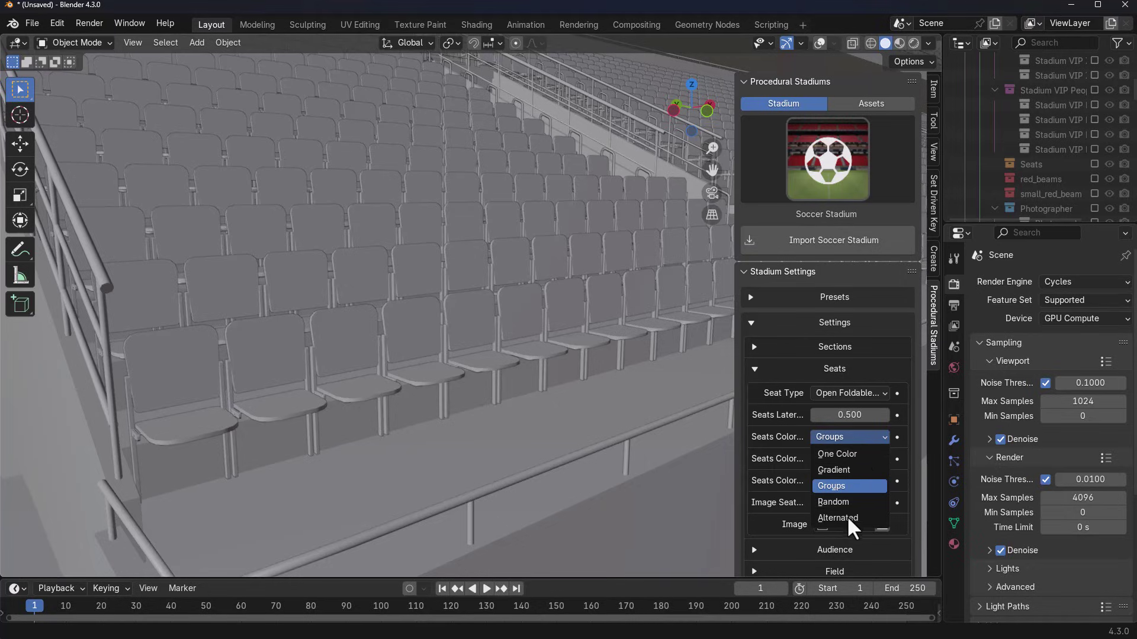
pyautogui.click(823, 438)
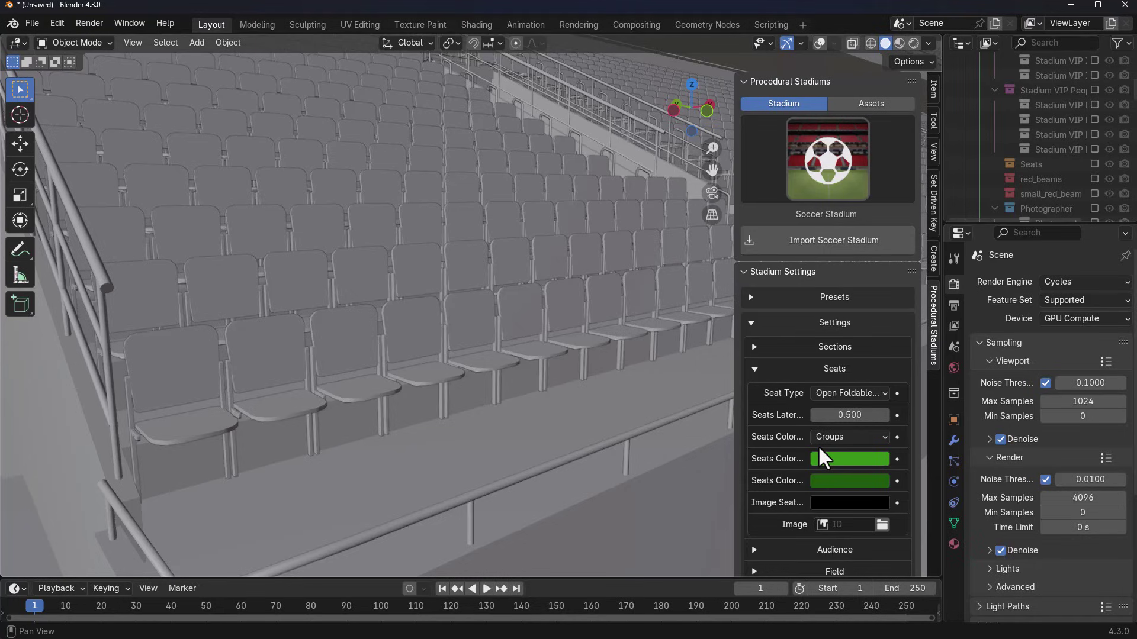
# - In Rendered shading, set Seats Color 01 to red and Seats Color 02 to dark blue
pyautogui.press('z')
pyautogui.scroll(4, 591, 343)
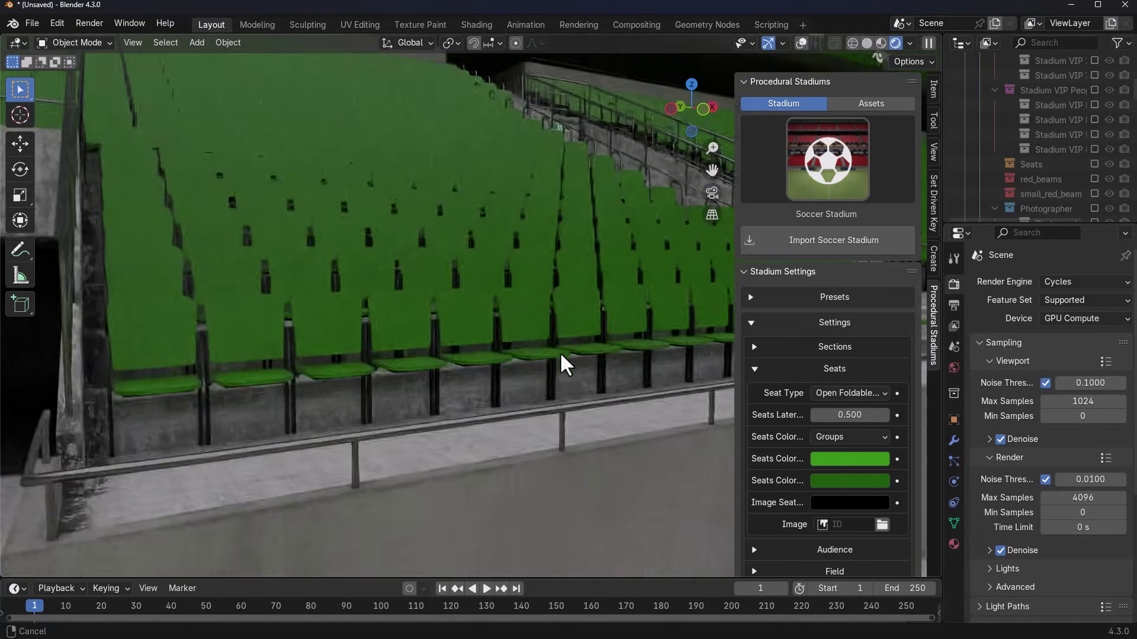
pyautogui.moveTo(563, 361); pyautogui.dragTo(524, 174, button='middle')
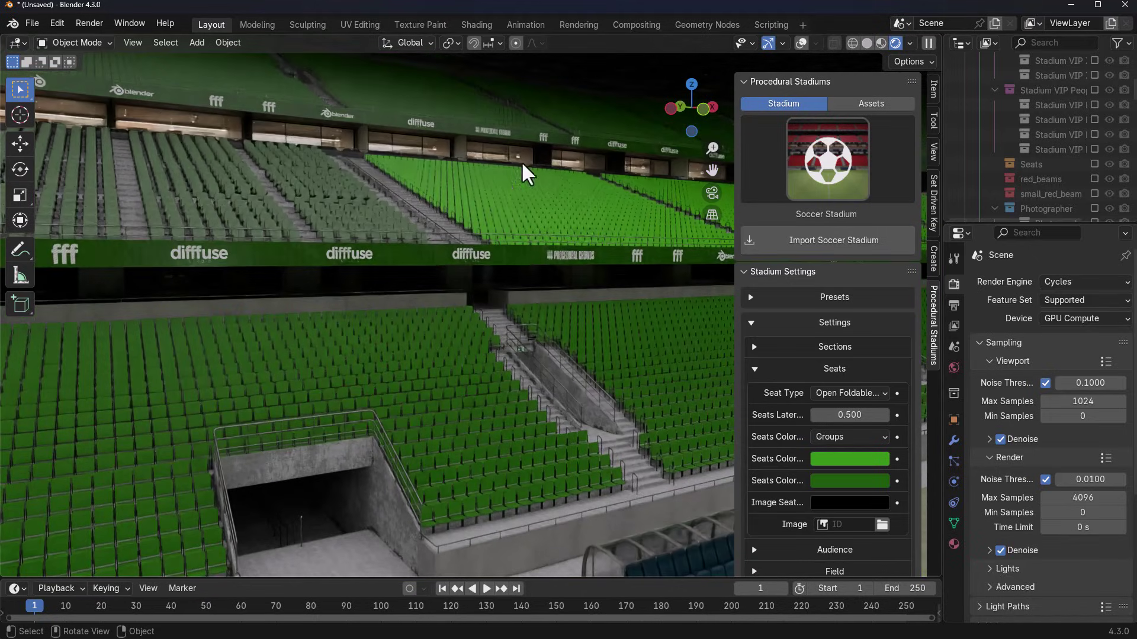
pyautogui.moveTo(737, 474); pyautogui.dragTo(641, 473)
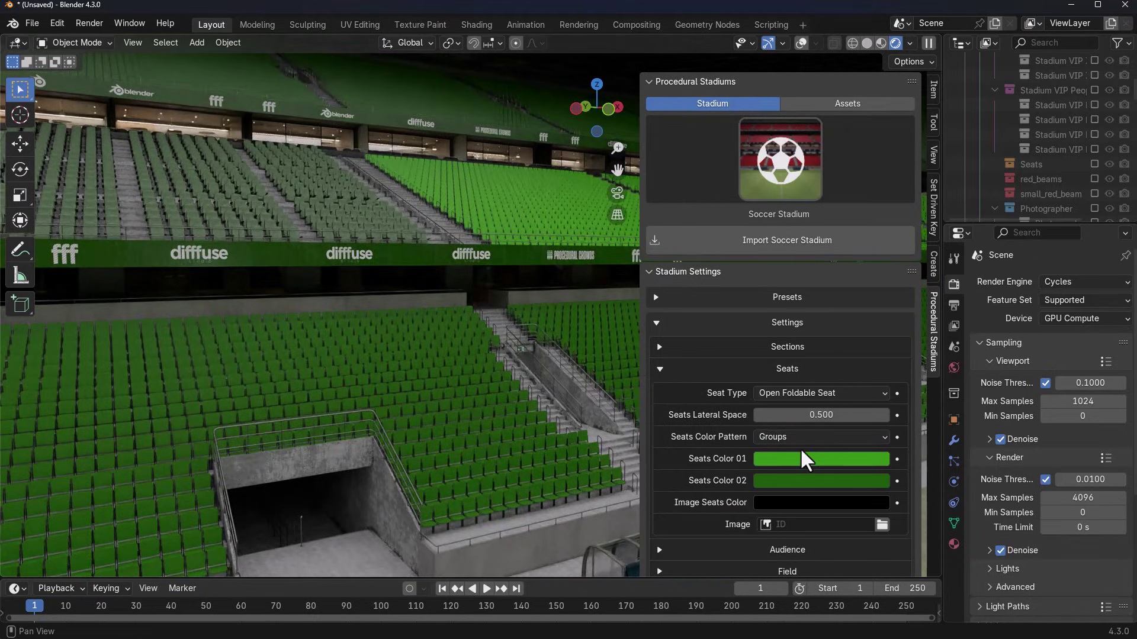
pyautogui.click(805, 460)
pyautogui.moveTo(826, 371); pyautogui.dragTo(888, 371)
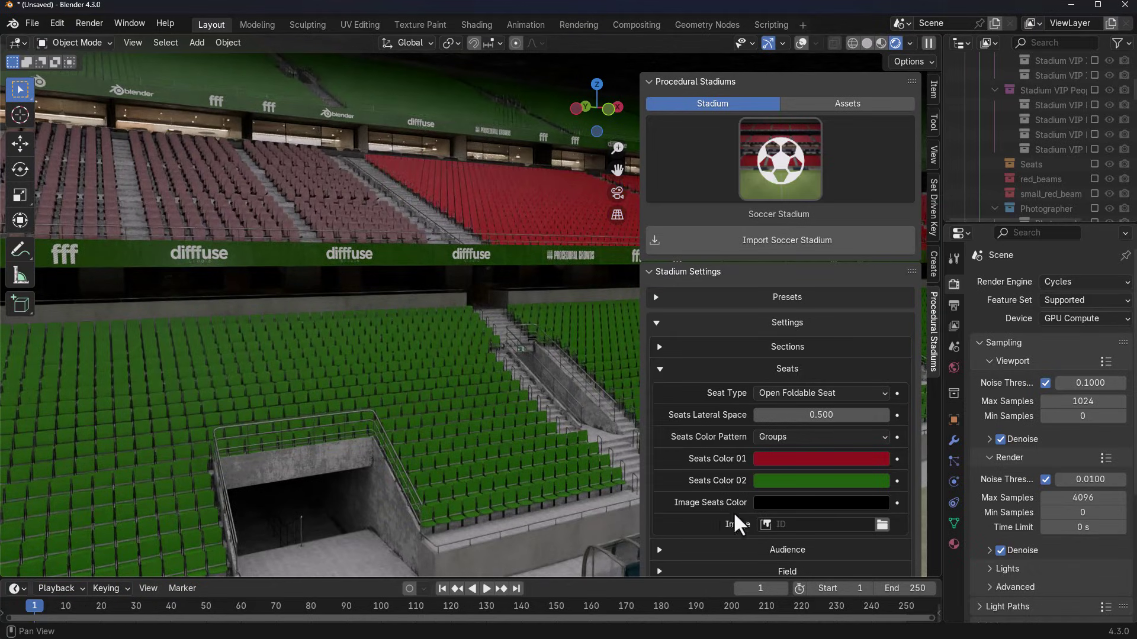
pyautogui.scroll(-3, 363, 444)
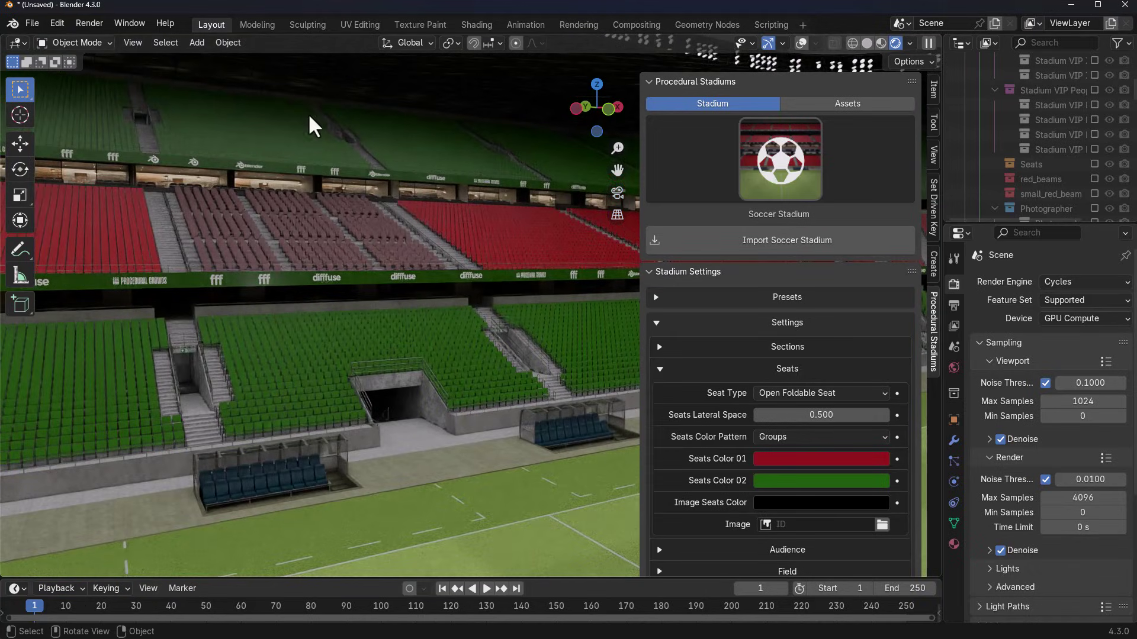
pyautogui.click(867, 481)
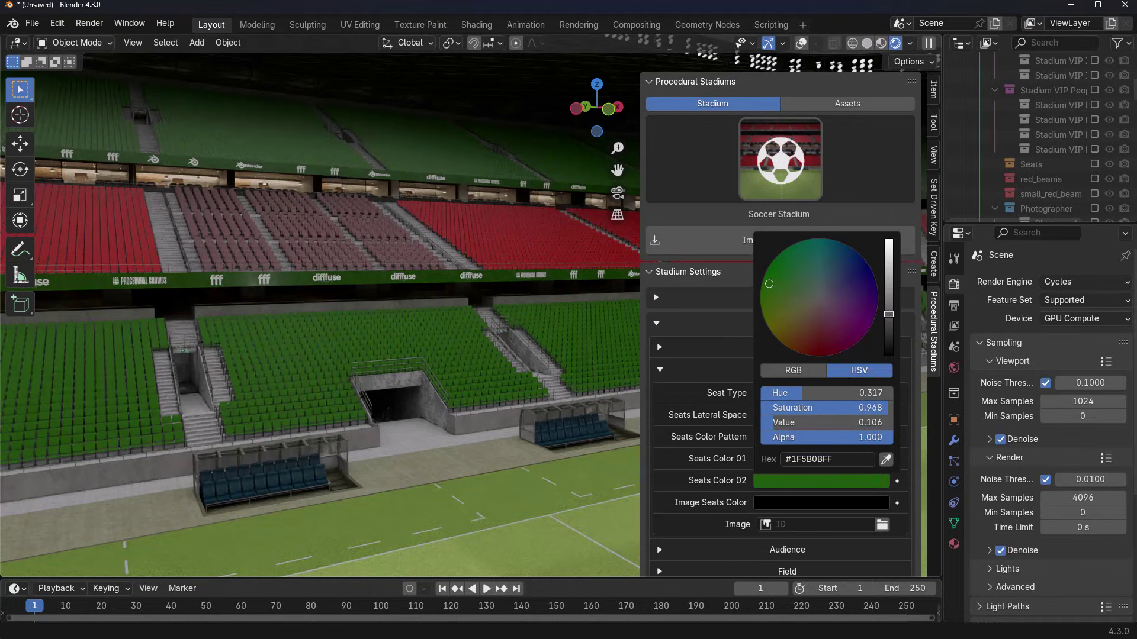
pyautogui.click(853, 273)
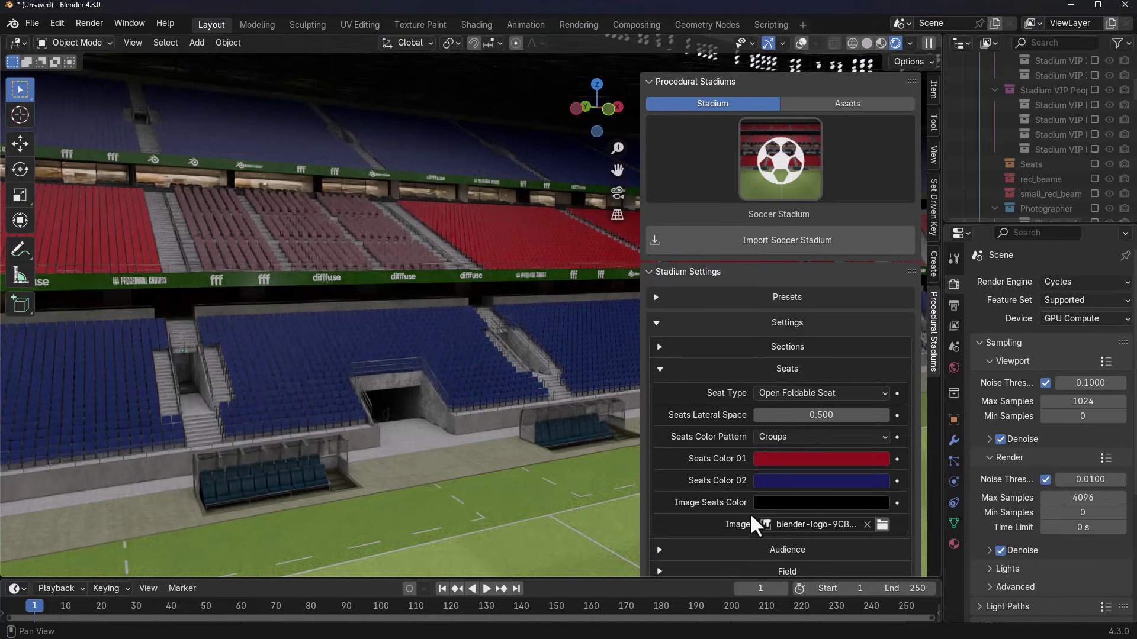
# - Change Seats Color 01 to white and Seats Color 02 to pale cream
pyautogui.moveTo(494, 422); pyautogui.dragTo(394, 403, button='middle')
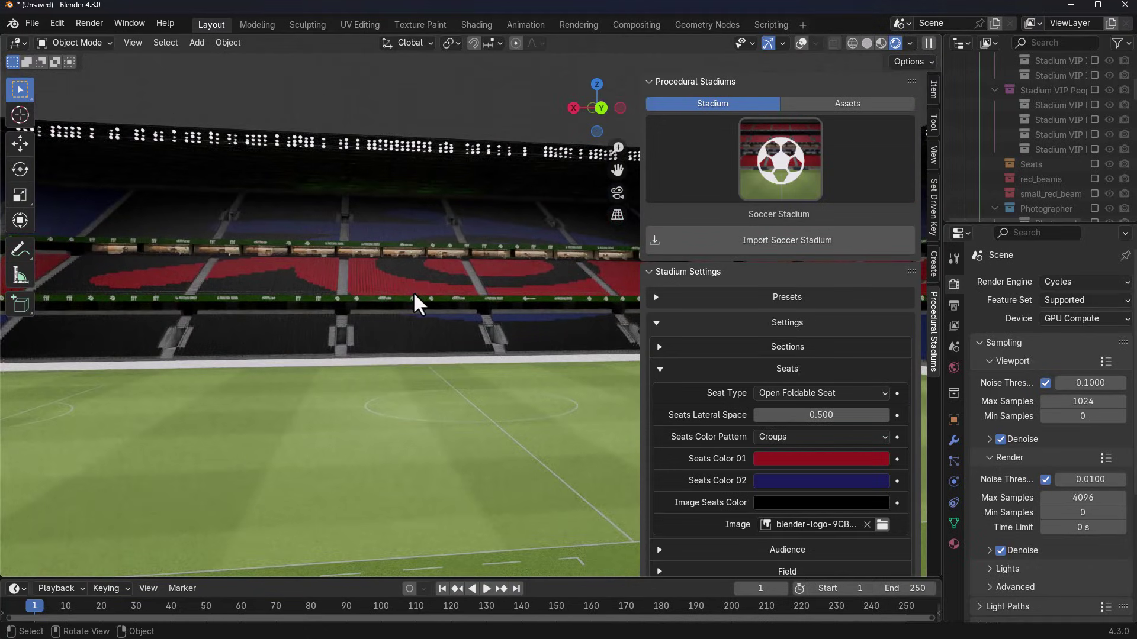
pyautogui.click(806, 460)
pyautogui.moveTo(820, 325); pyautogui.dragTo(819, 276)
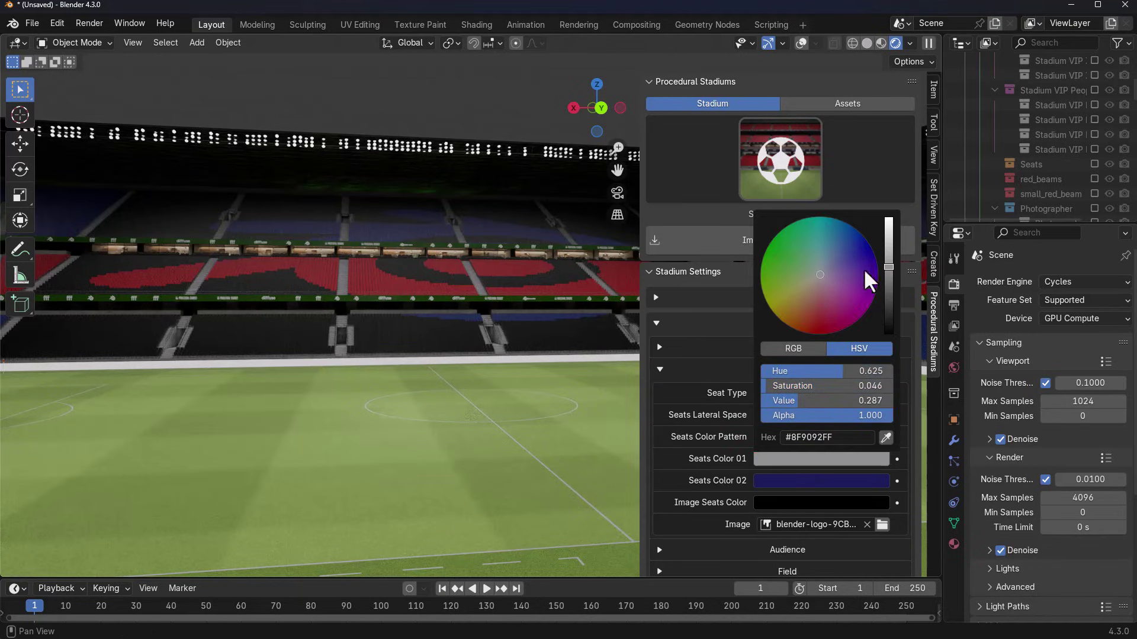
pyautogui.scroll(5, 819, 276)
pyautogui.click(820, 480)
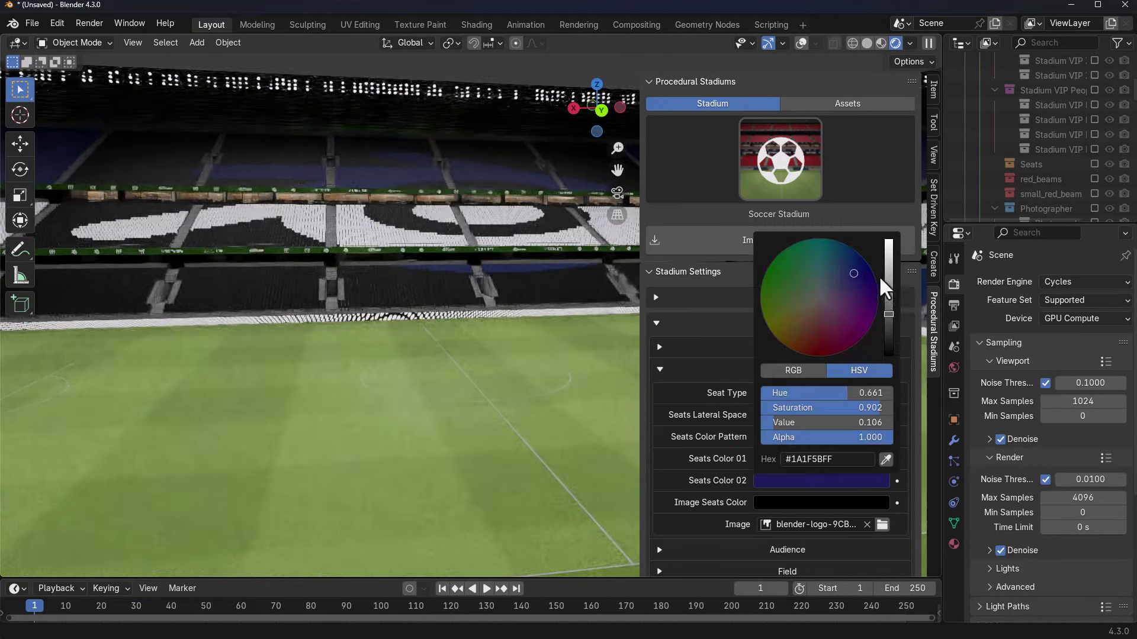
pyautogui.moveTo(883, 284); pyautogui.dragTo(888, 251)
pyautogui.click(821, 480)
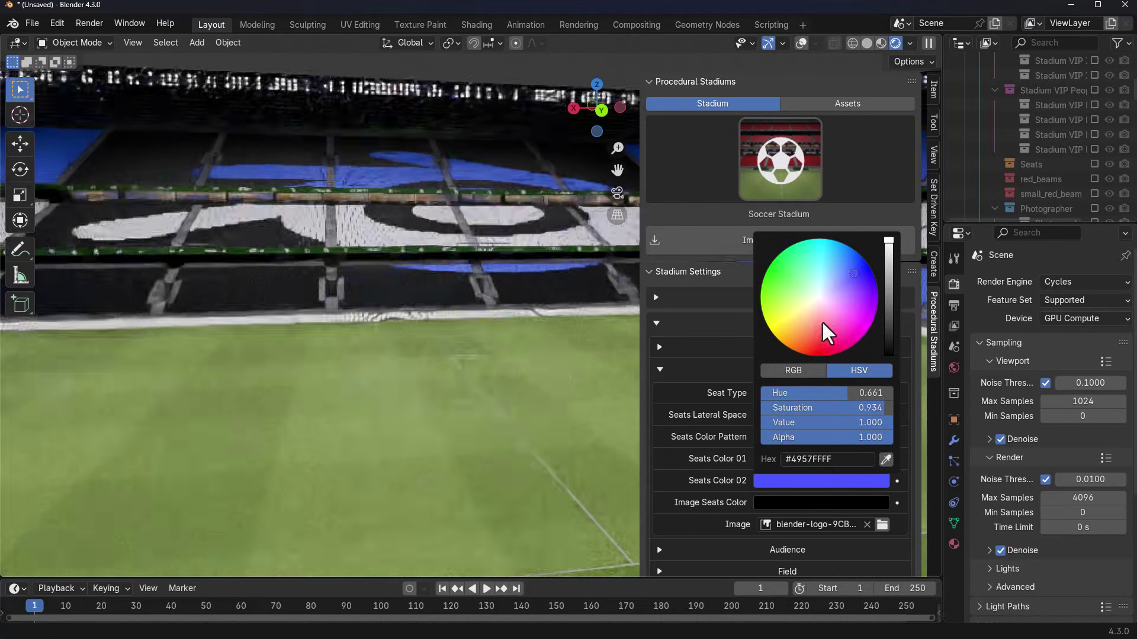
pyautogui.click(823, 305)
pyautogui.scroll(-3, 379, 401)
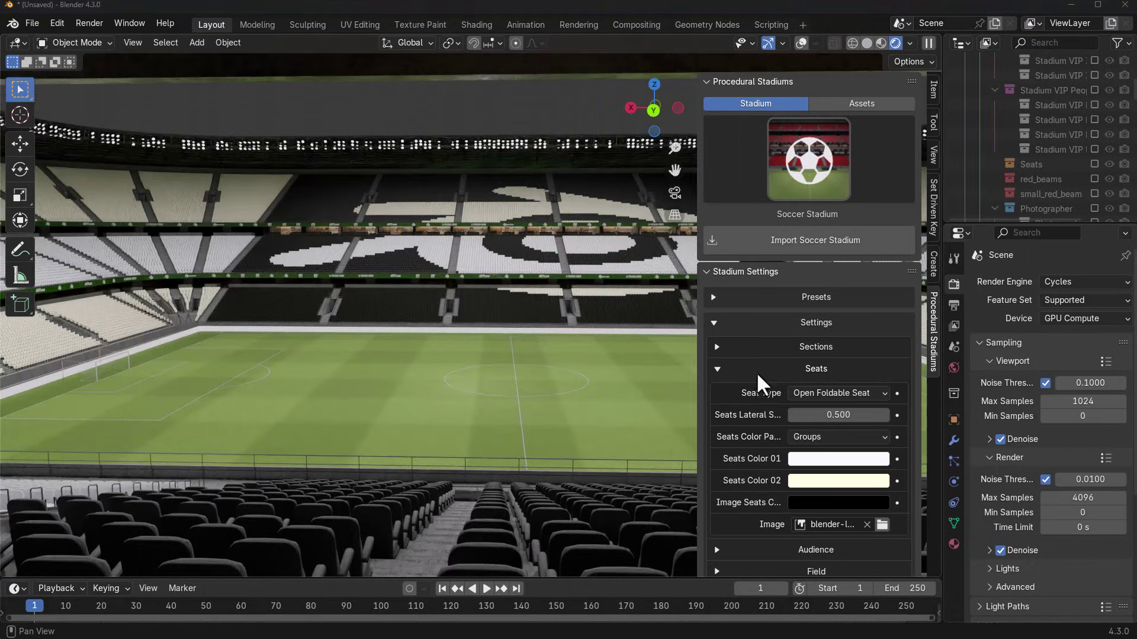
# - Import the Seated Audience asset and select Stand Audience in the Audience library
pyautogui.click(756, 368)
pyautogui.click(803, 391)
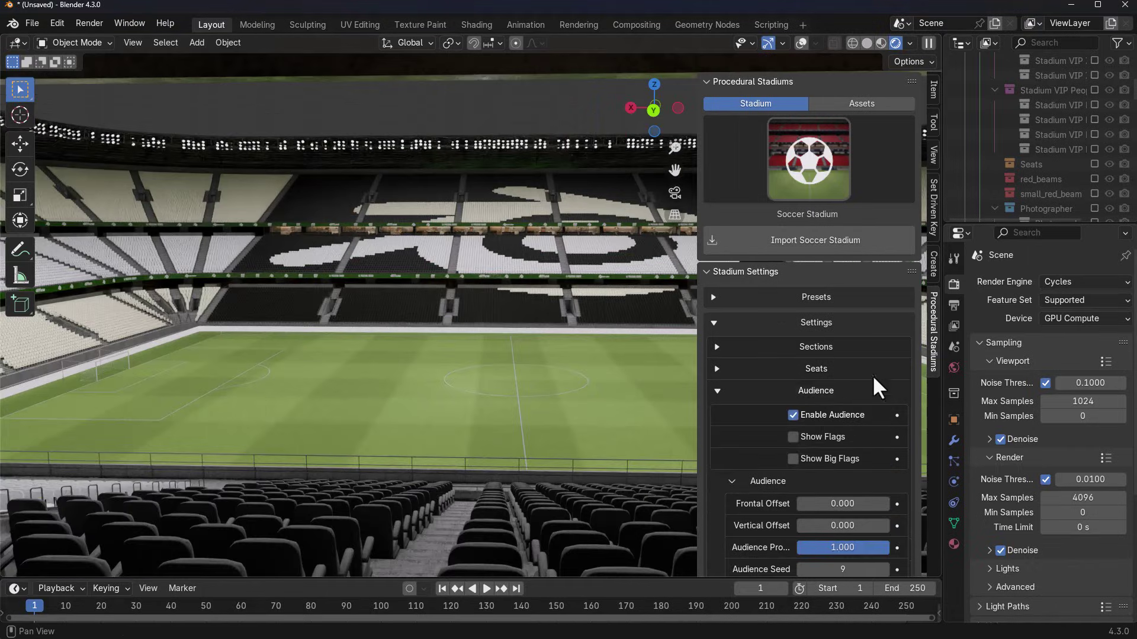
pyautogui.moveTo(533, 386); pyautogui.dragTo(775, 173, button='middle')
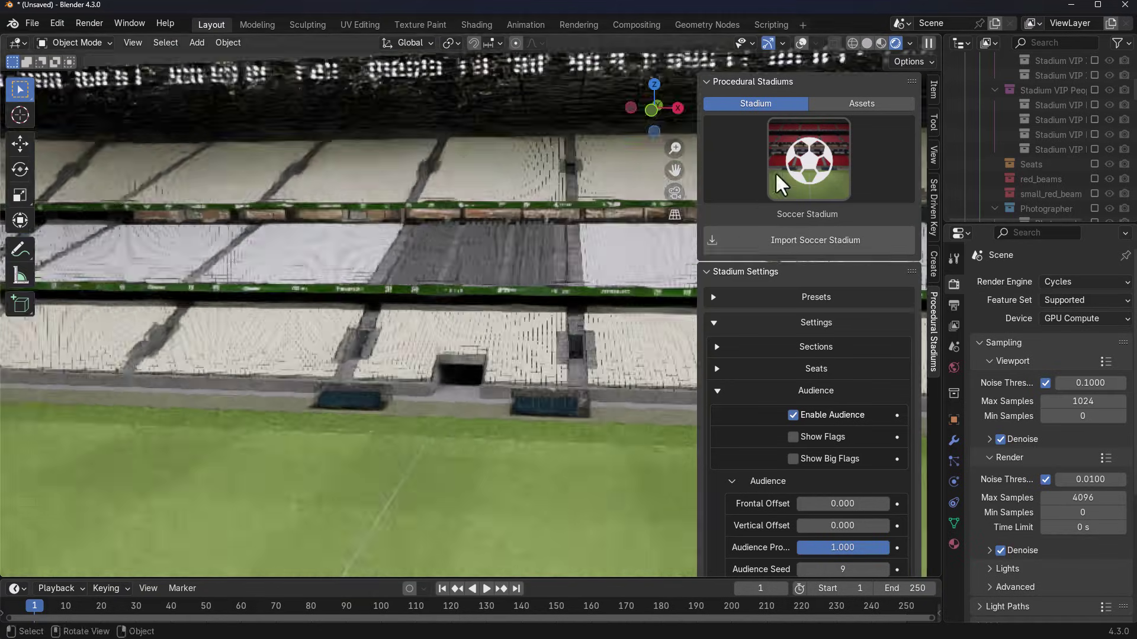
pyautogui.click(876, 103)
pyautogui.click(856, 122)
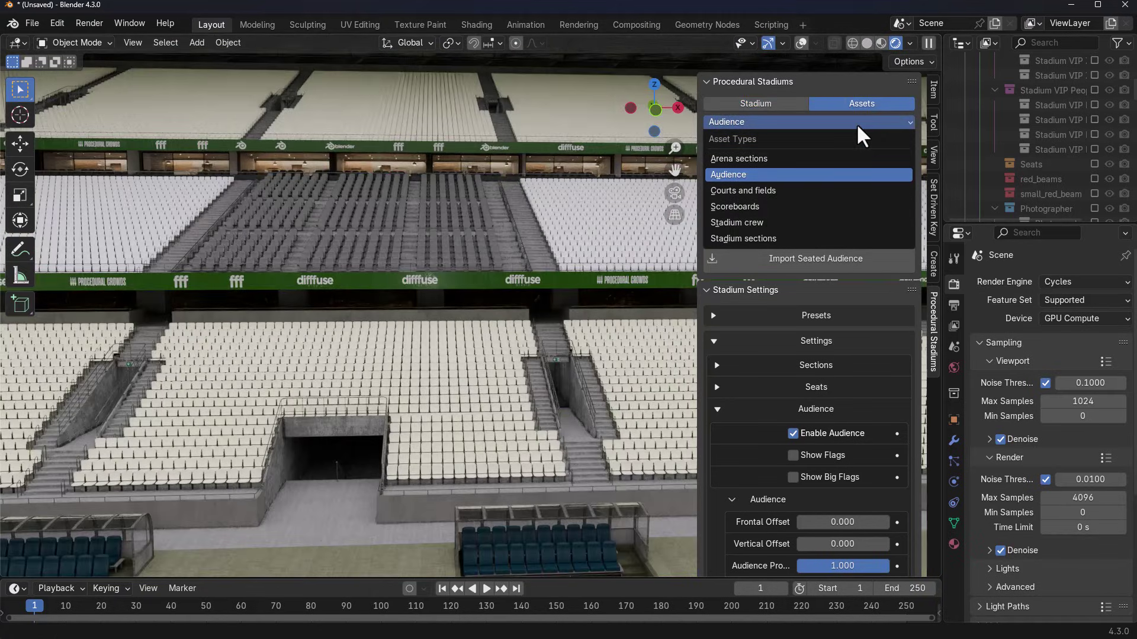
pyautogui.click(734, 176)
pyautogui.click(767, 173)
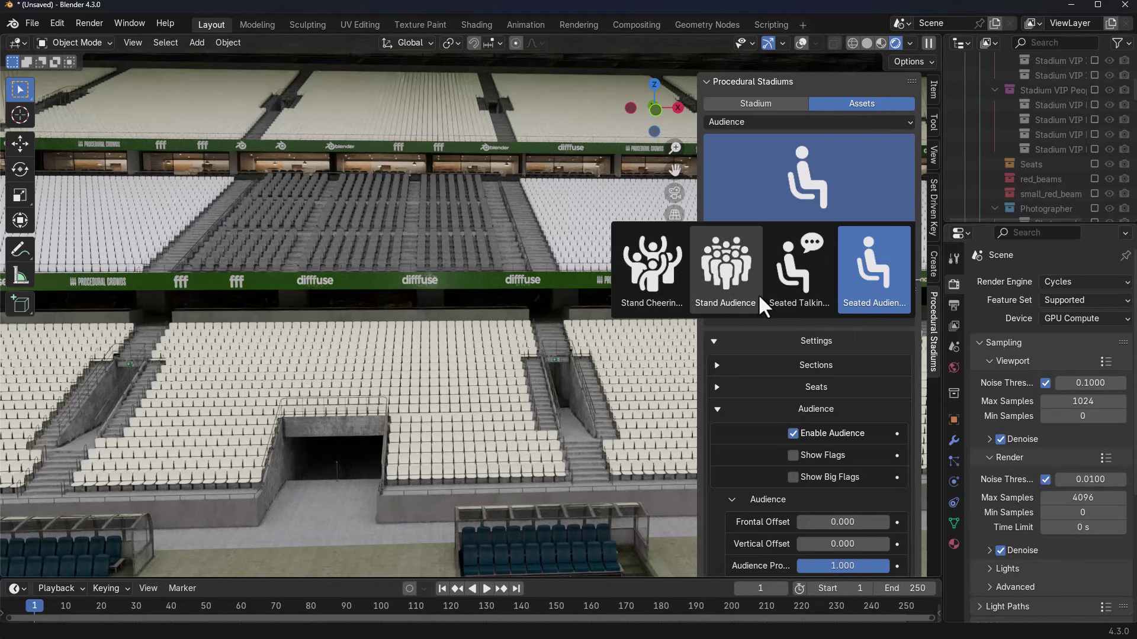
pyautogui.click(873, 283)
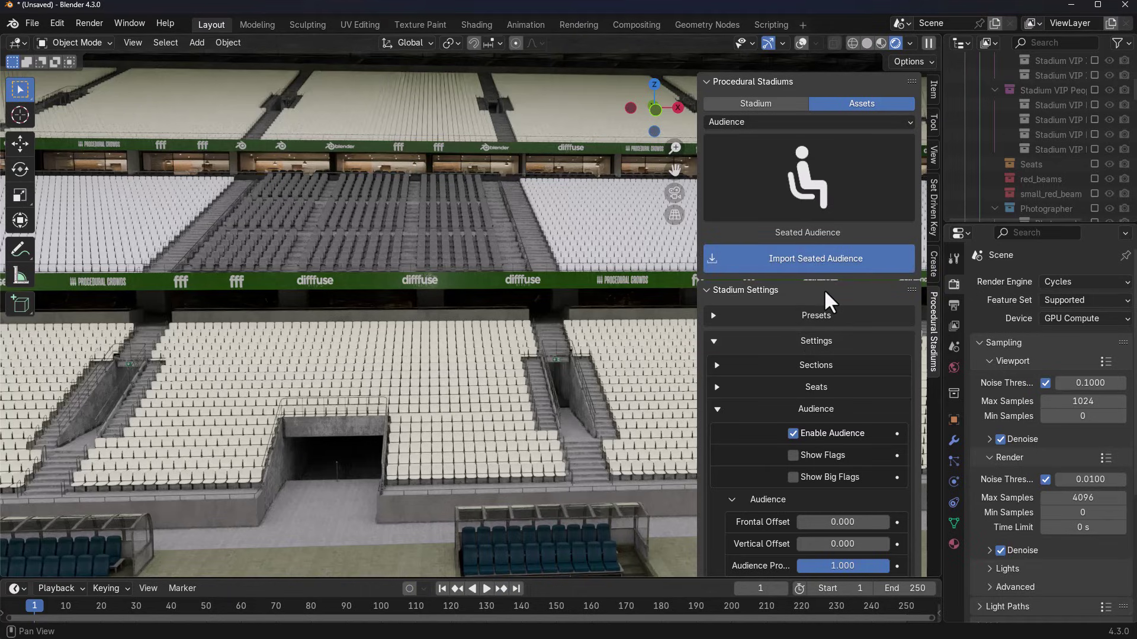
pyautogui.click(817, 259)
pyautogui.click(808, 187)
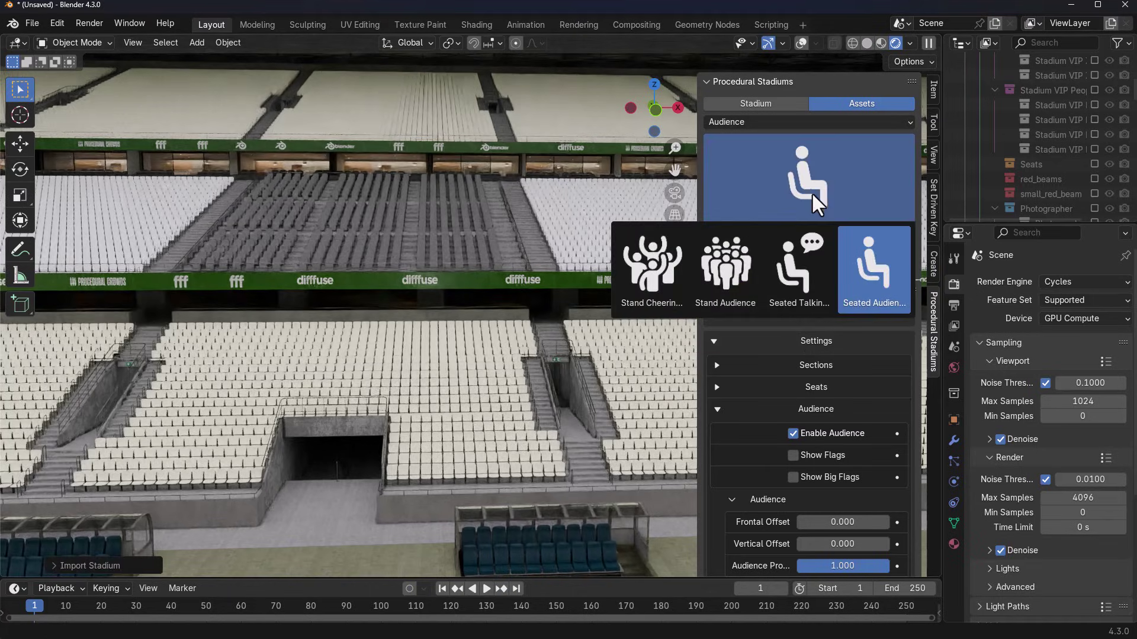
pyautogui.click(753, 273)
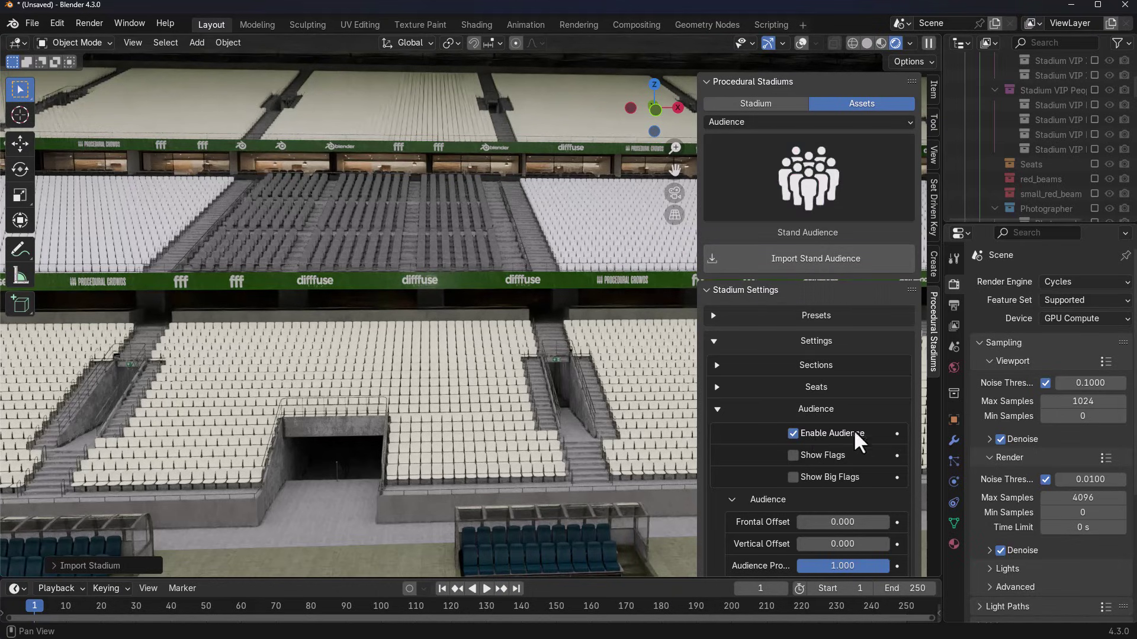
# - Assign the Seated People and Stand People collections in the audience Collections settings
pyautogui.scroll(-10, 837, 448)
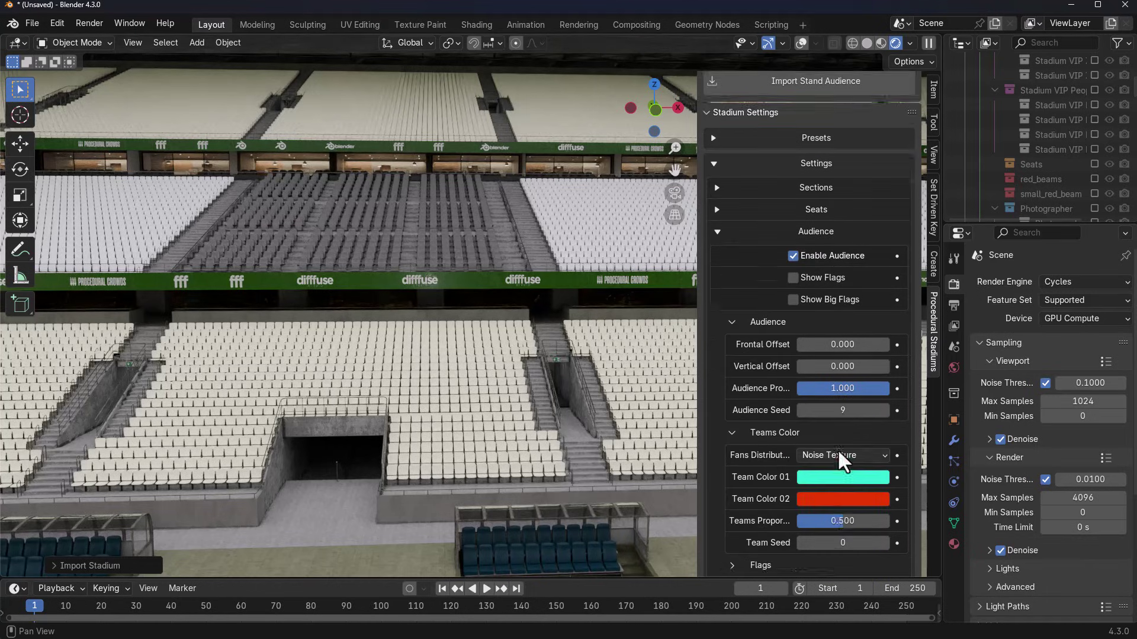
pyautogui.click(757, 496)
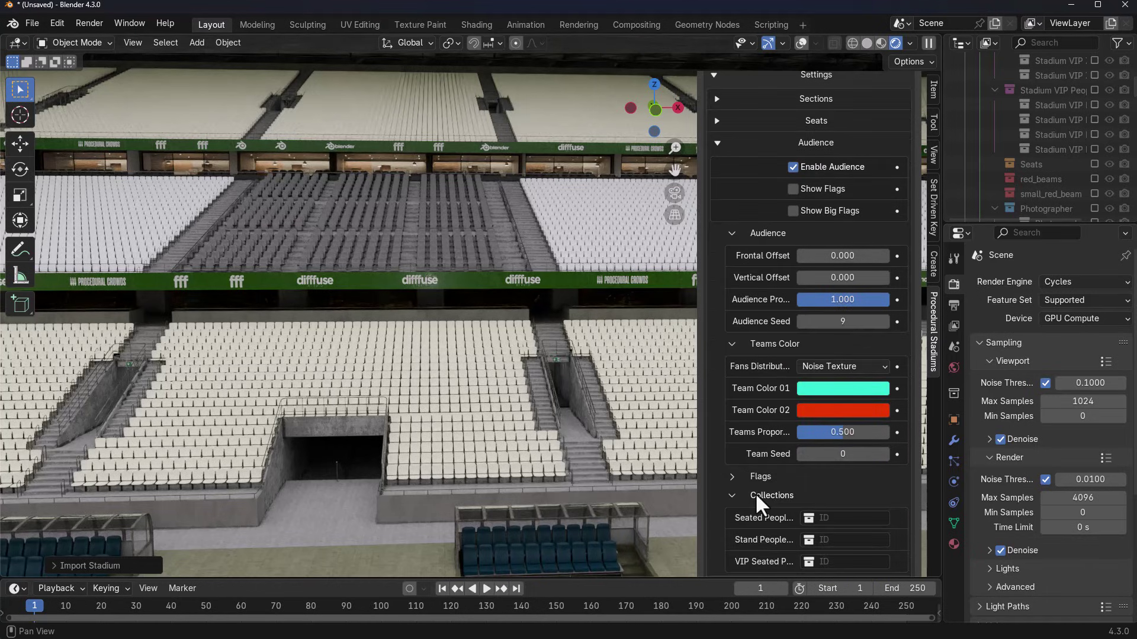
pyautogui.scroll(-4, 856, 495)
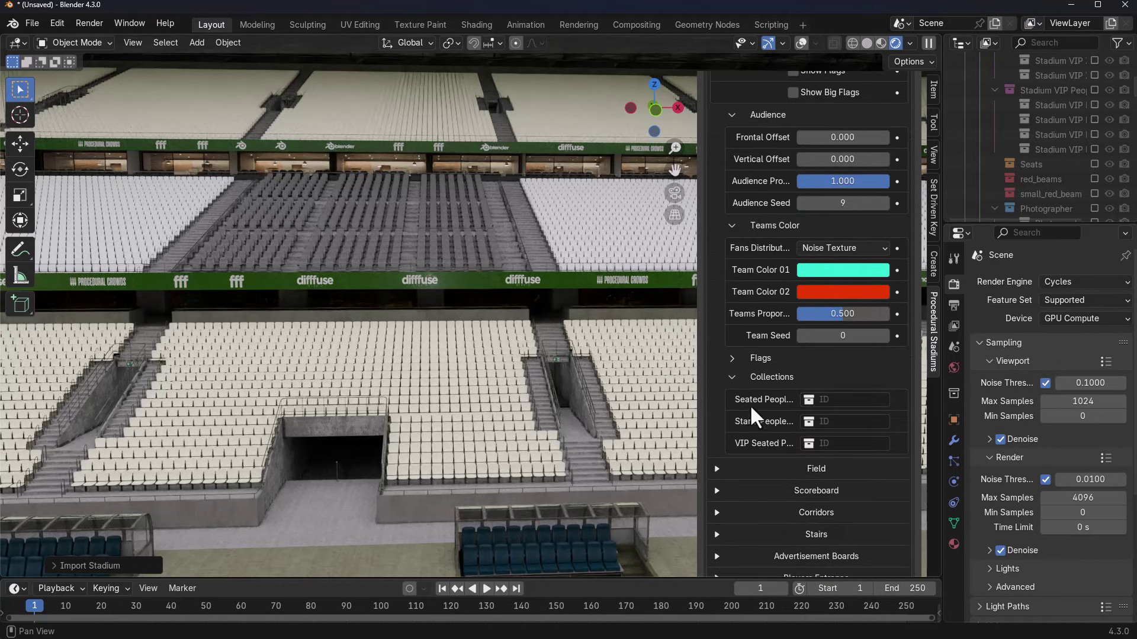
pyautogui.click(844, 400)
pyautogui.write('seat')
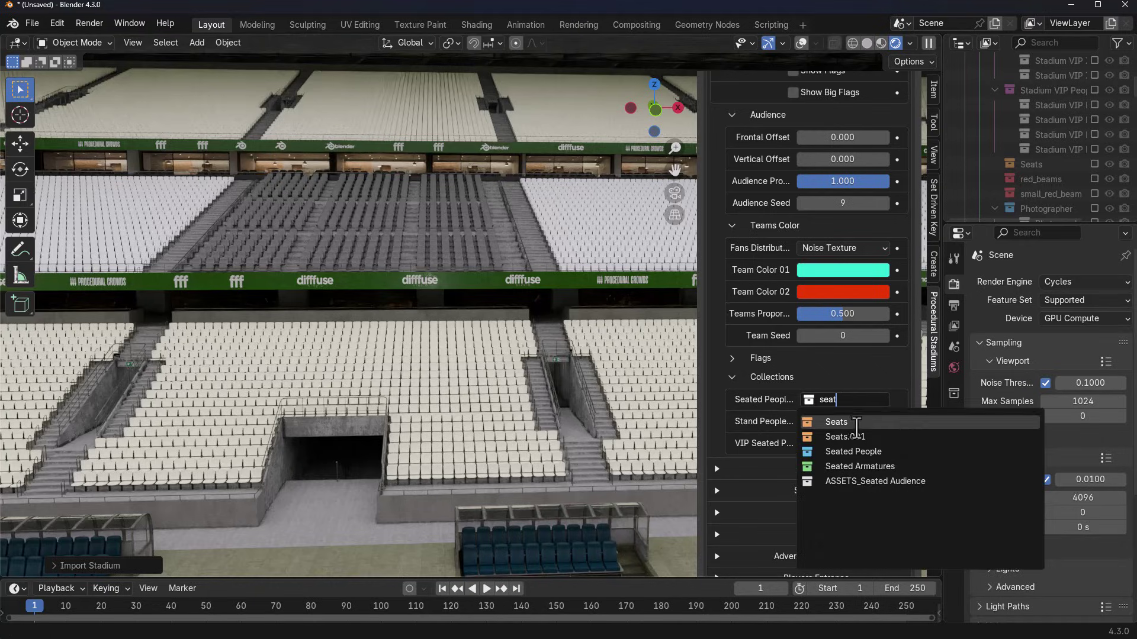
pyautogui.click(869, 451)
pyautogui.click(844, 421)
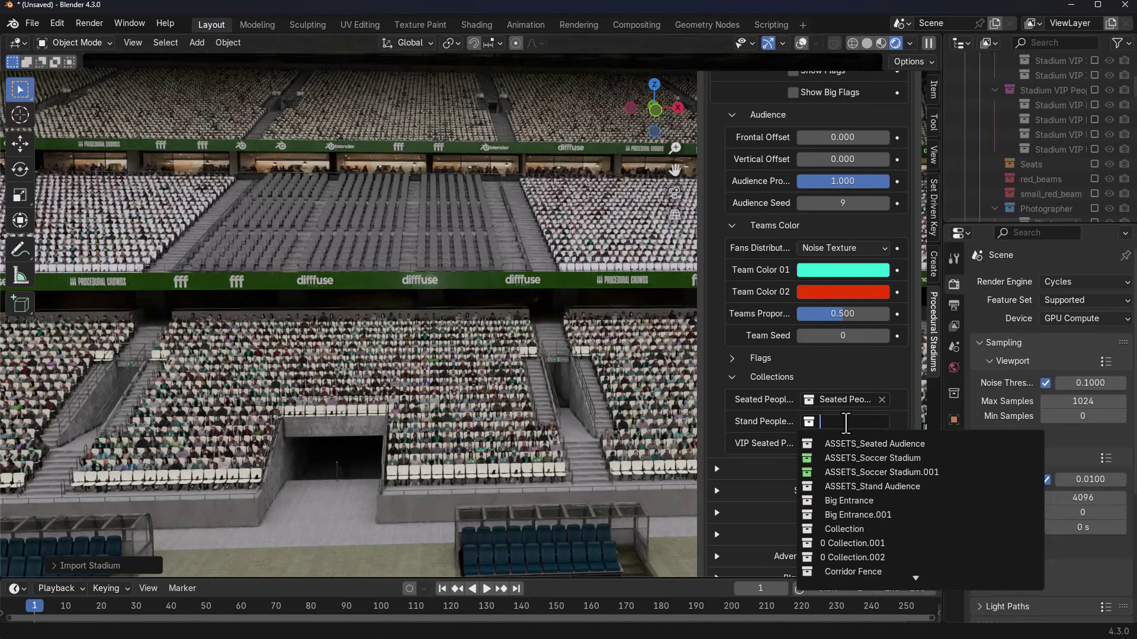
pyautogui.write('stand')
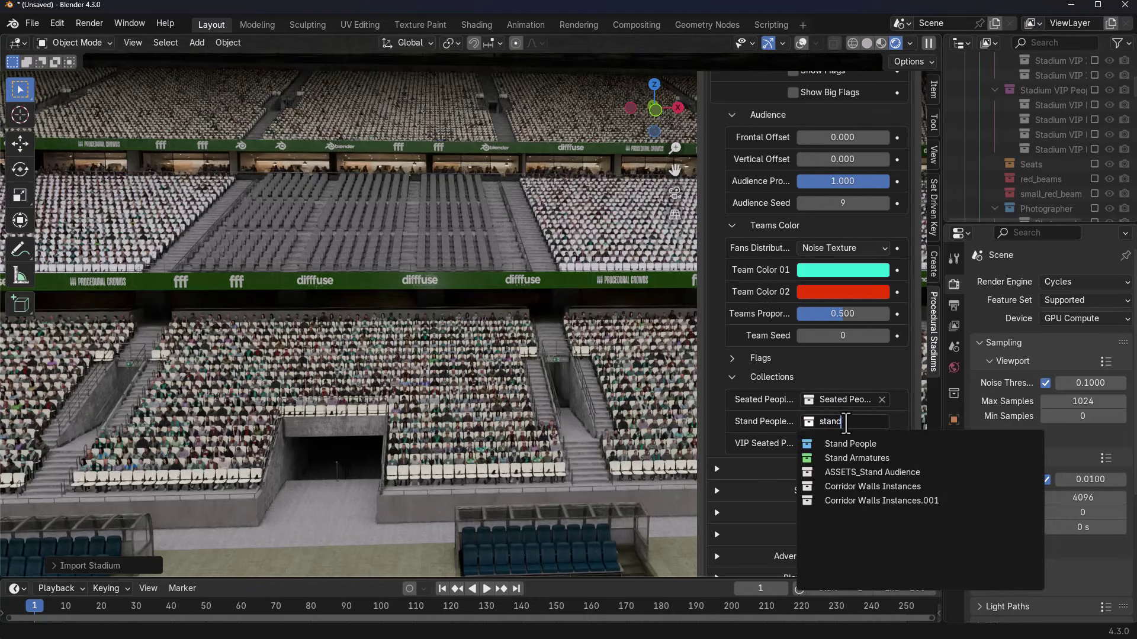
pyautogui.click(877, 444)
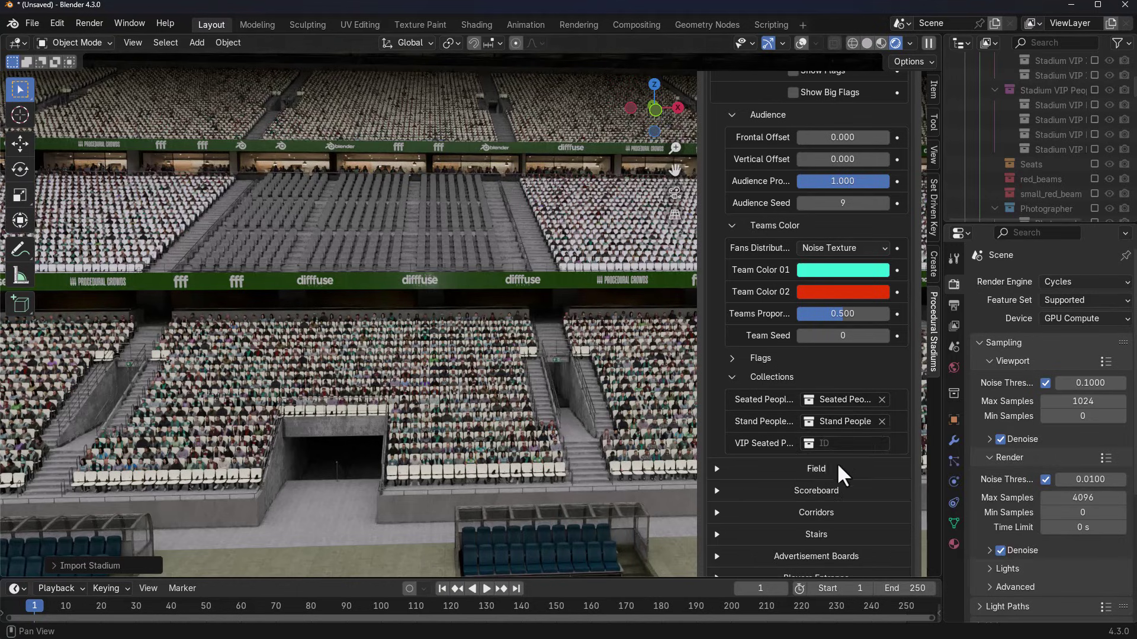
pyautogui.scroll(15, 835, 468)
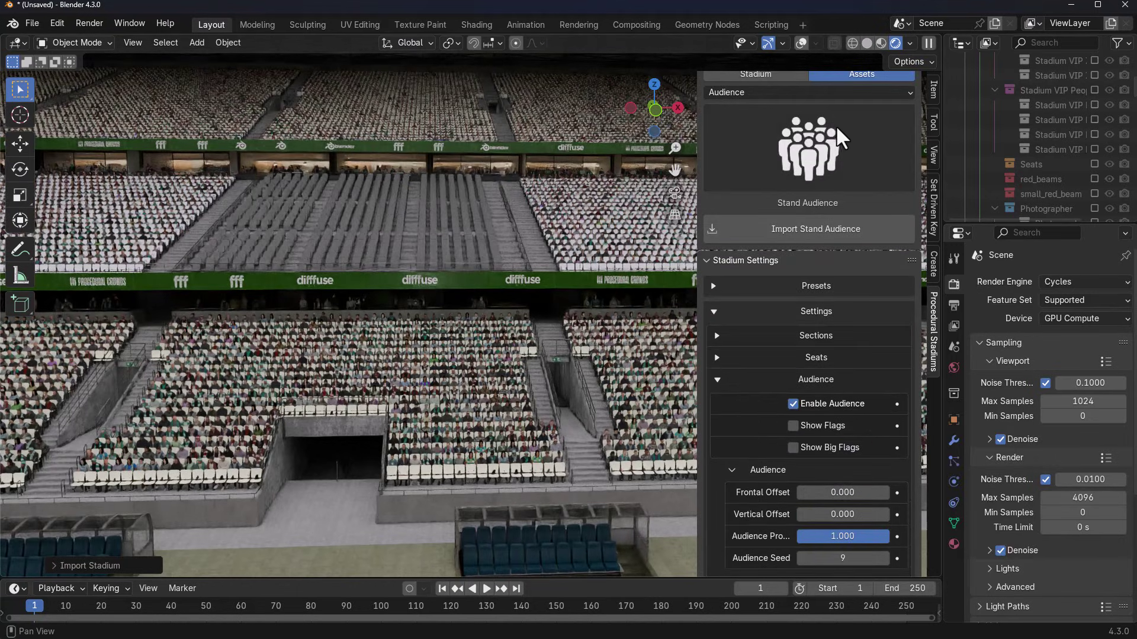
# - Choose the Seated Talking Audience asset and assign Seated Talking People to the VIP seats
pyautogui.click(849, 134)
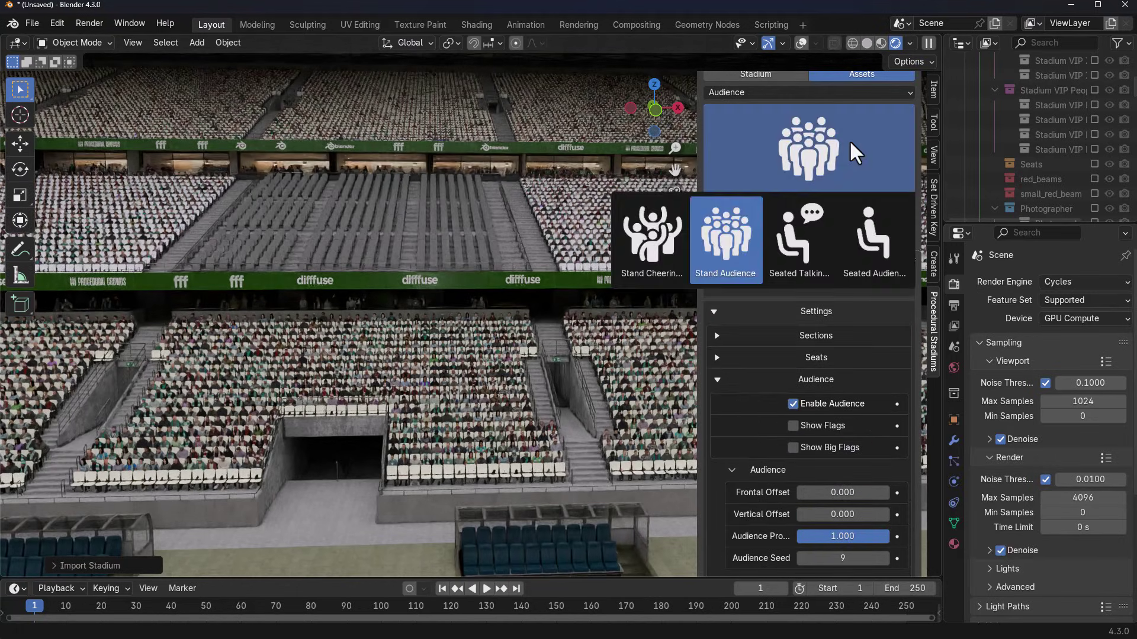
pyautogui.click(805, 244)
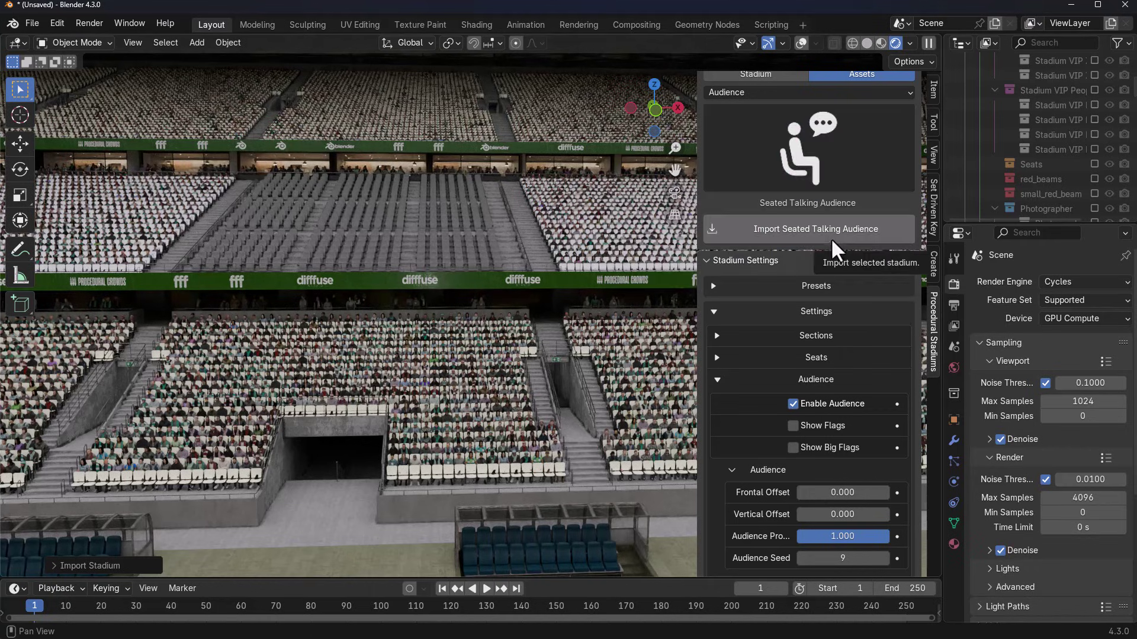
pyautogui.scroll(-12, 837, 249)
pyautogui.click(843, 414)
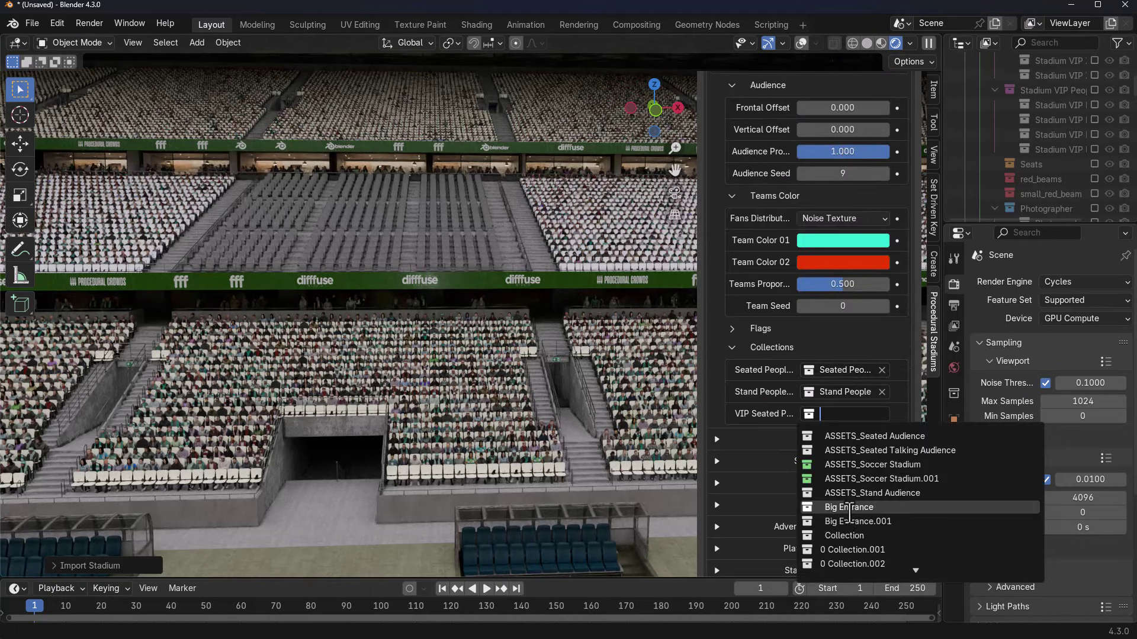
pyautogui.write('sea')
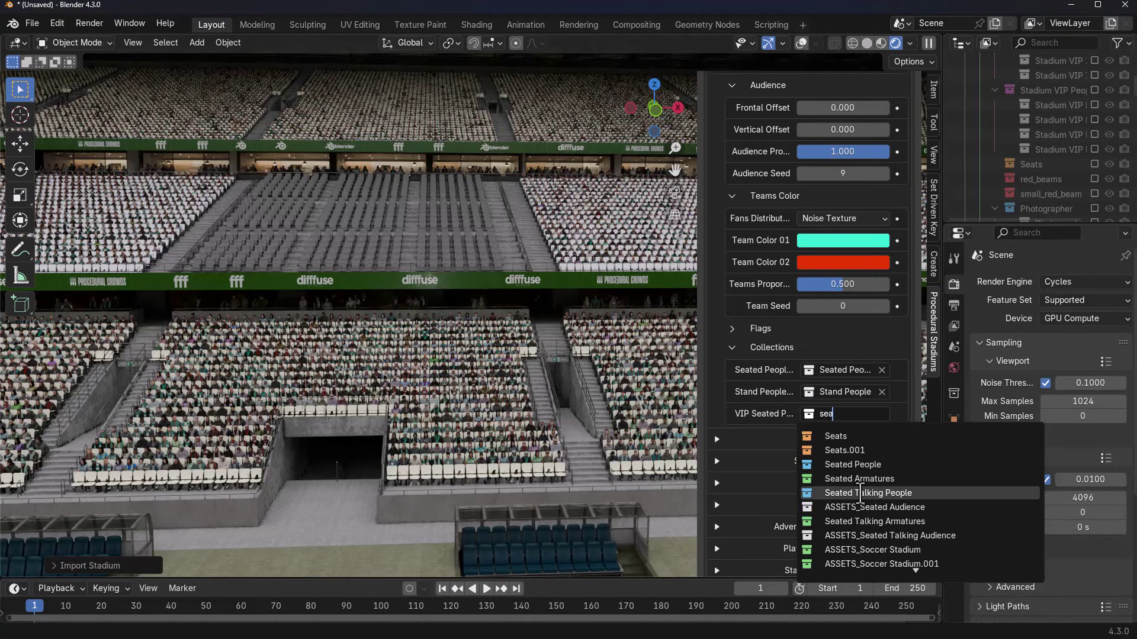
pyautogui.click(859, 493)
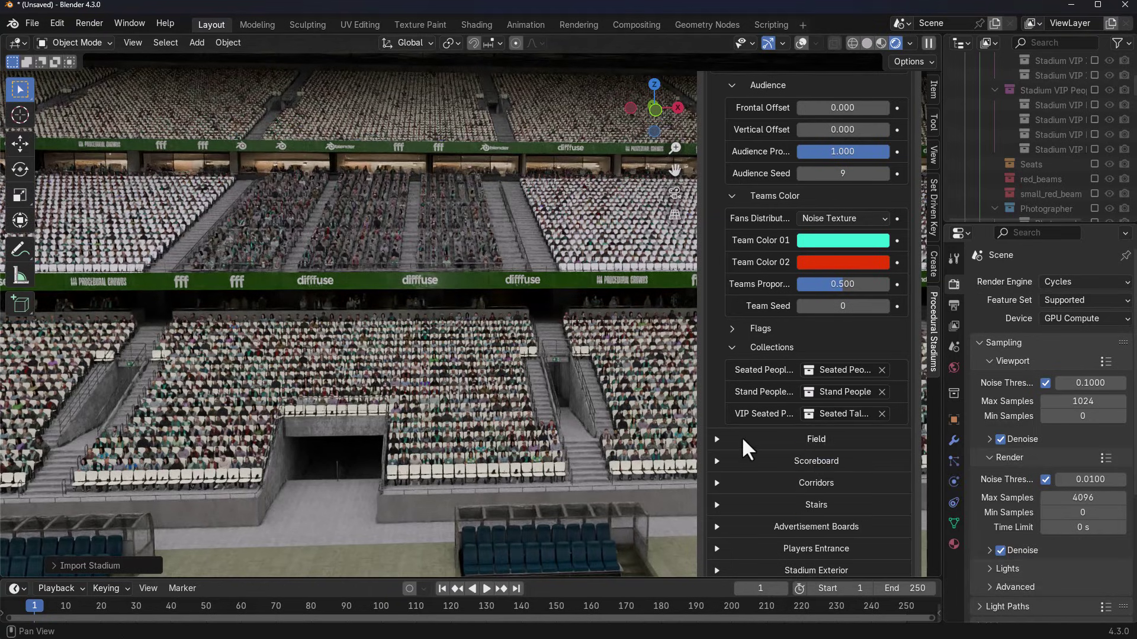
pyautogui.scroll(10, 797, 453)
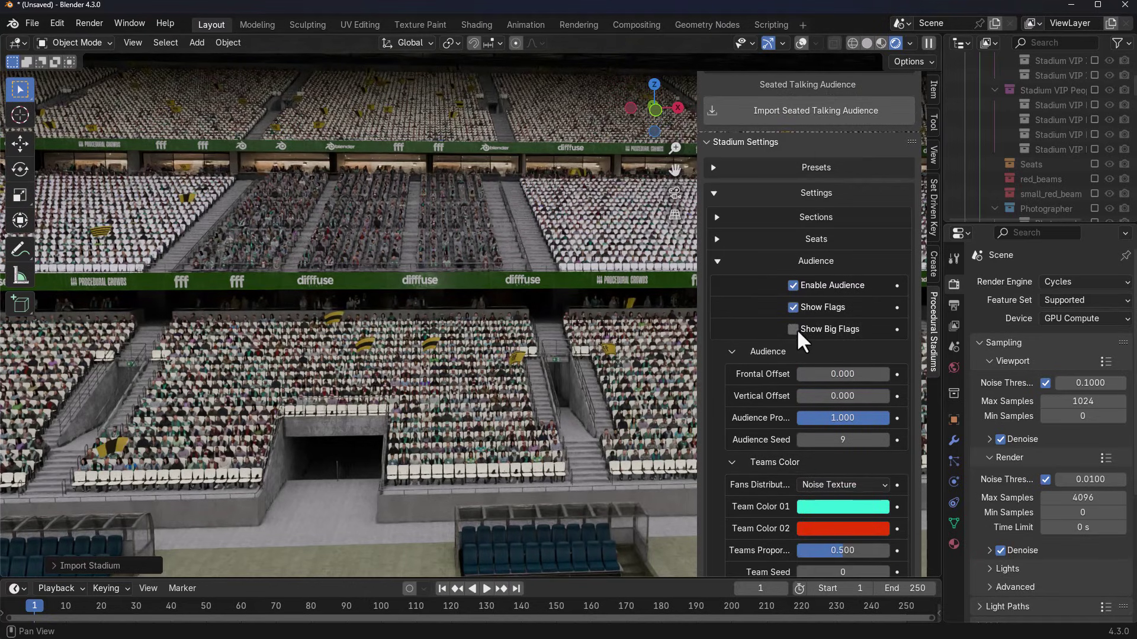
# - Turn on big flags, spread fans with a noise texture, and make the first flag colour pink-red
pyautogui.click(793, 329)
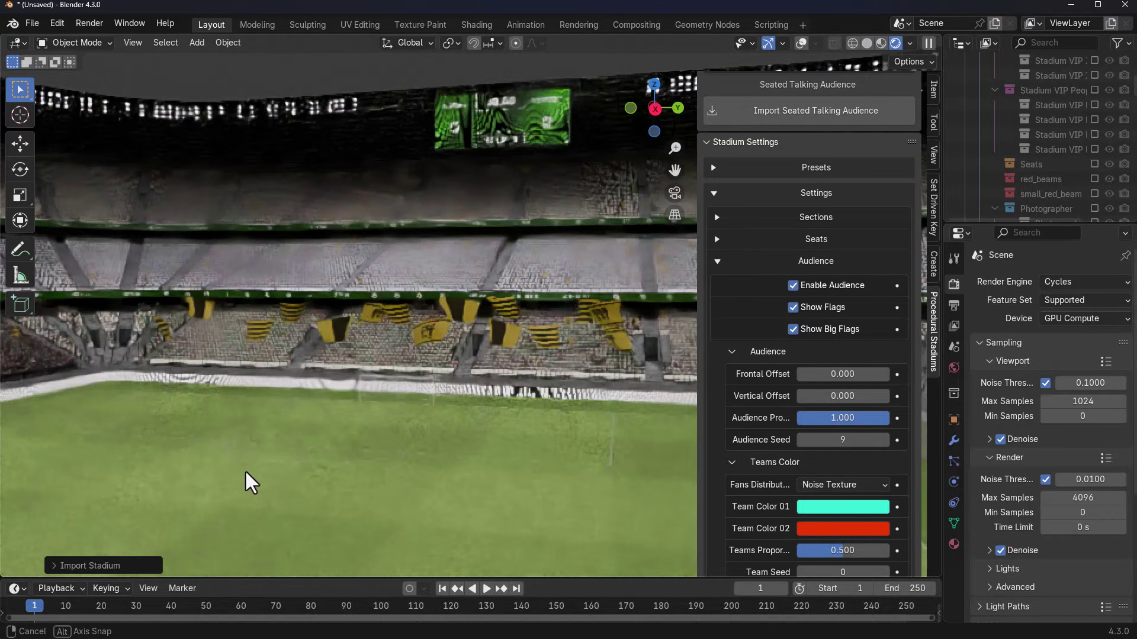
pyautogui.moveTo(244, 471); pyautogui.dragTo(199, 471, button='middle')
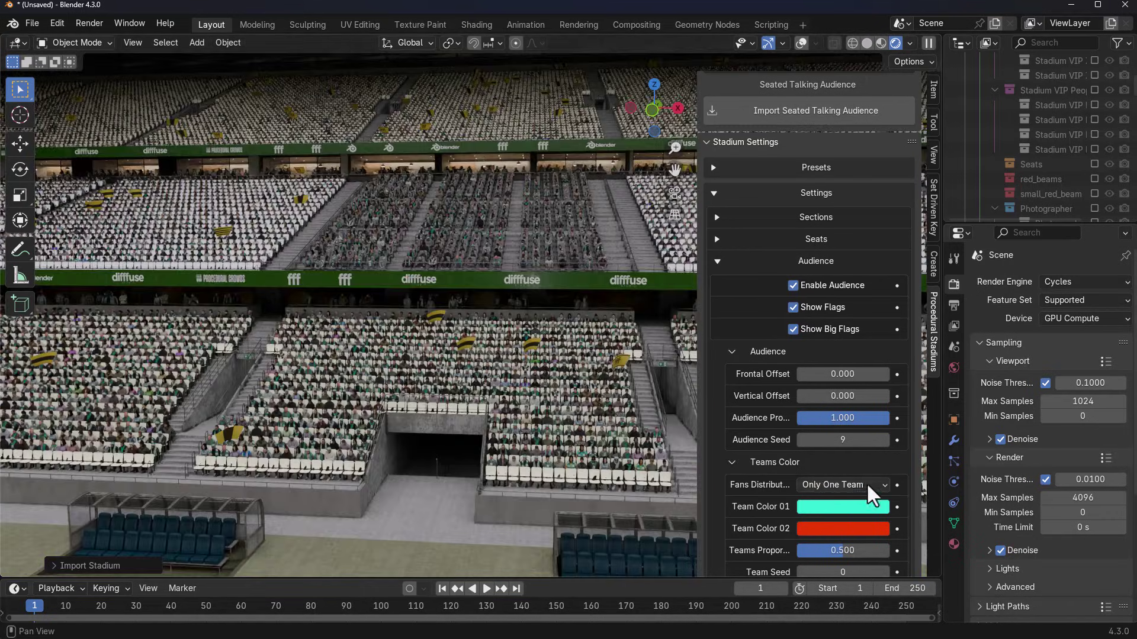
pyautogui.click(865, 485)
pyautogui.click(842, 484)
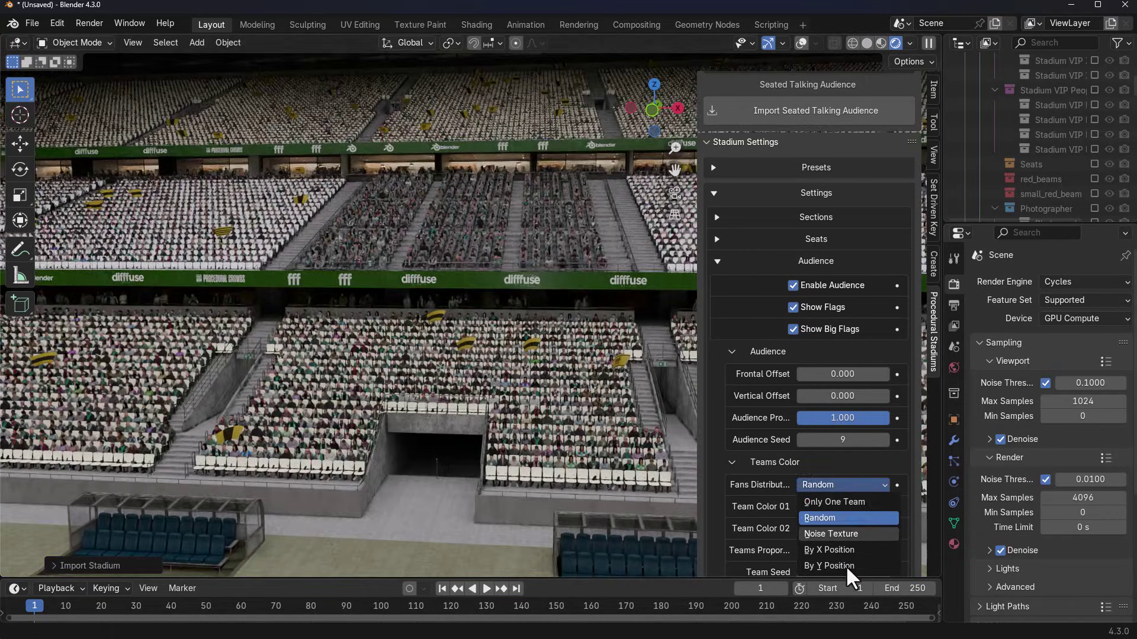
pyautogui.click(826, 533)
pyautogui.scroll(-5, 755, 450)
pyautogui.click(842, 491)
pyautogui.click(863, 310)
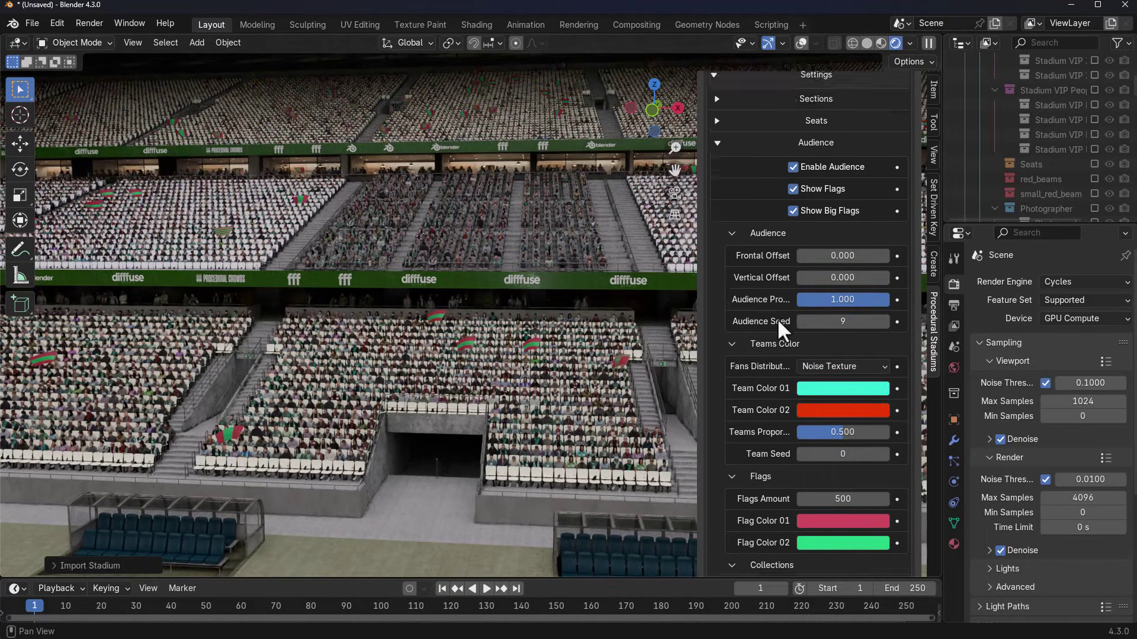
pyautogui.scroll(-2, 791, 440)
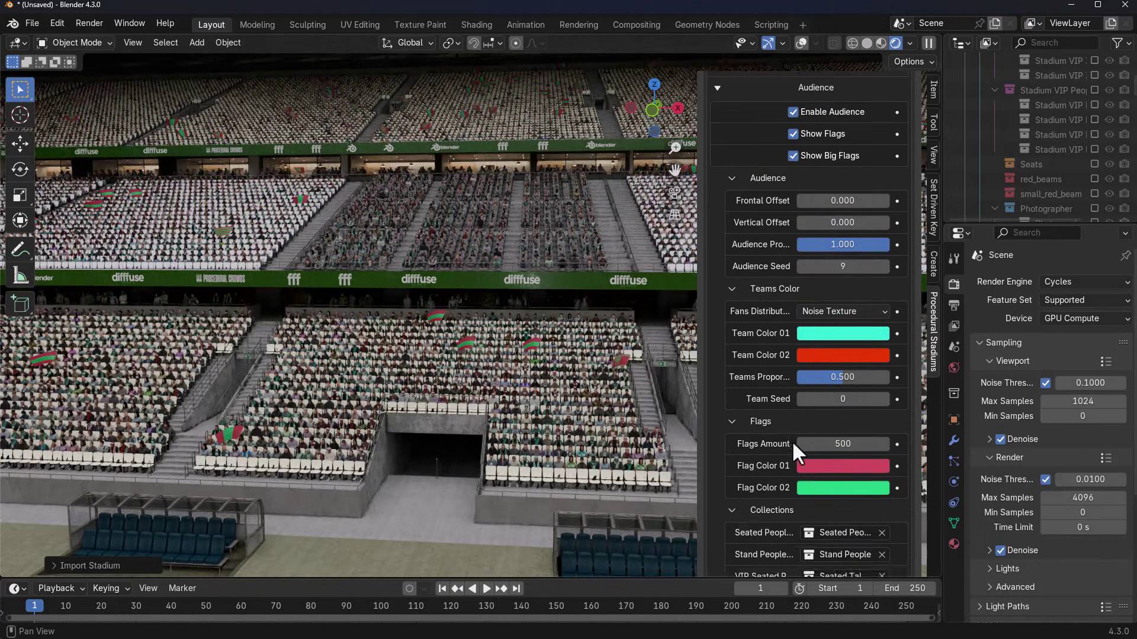
pyautogui.scroll(3, 791, 440)
pyautogui.click(716, 145)
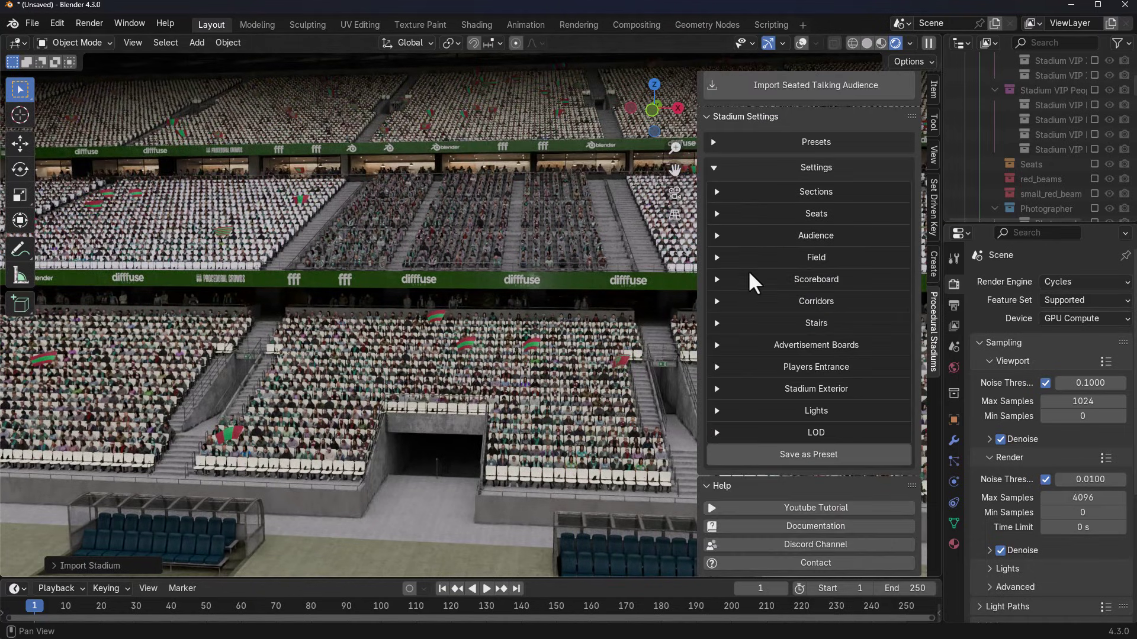
# - Set the pitch grass to Grass Type 02 in Field Settings
pyautogui.click(739, 256)
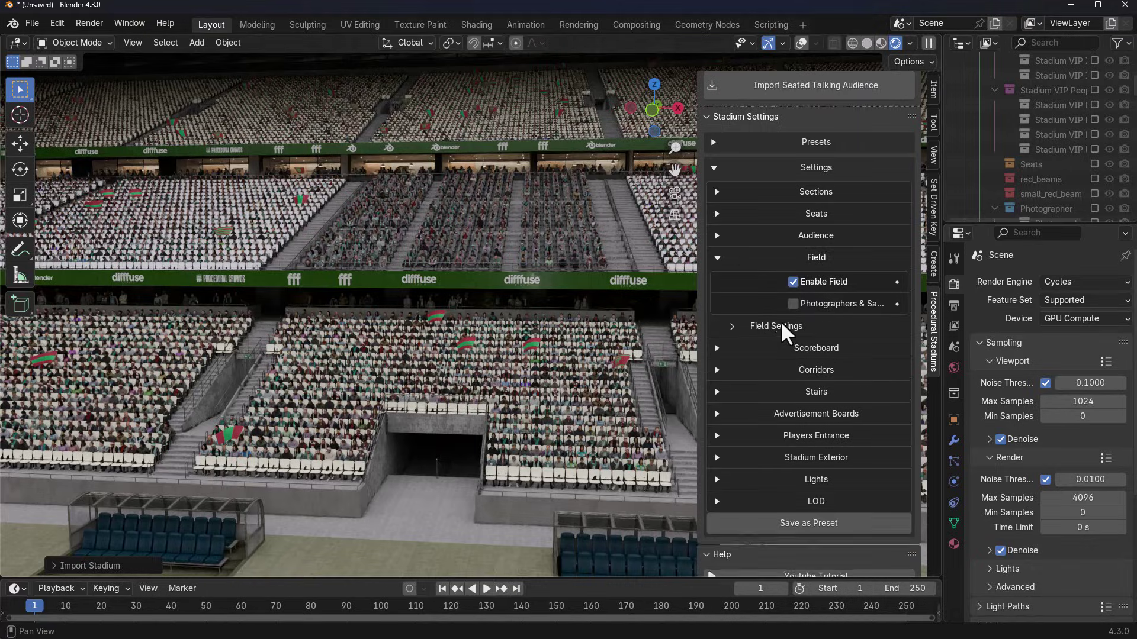
pyautogui.click(780, 323)
pyautogui.click(826, 348)
pyautogui.click(840, 366)
pyautogui.click(762, 392)
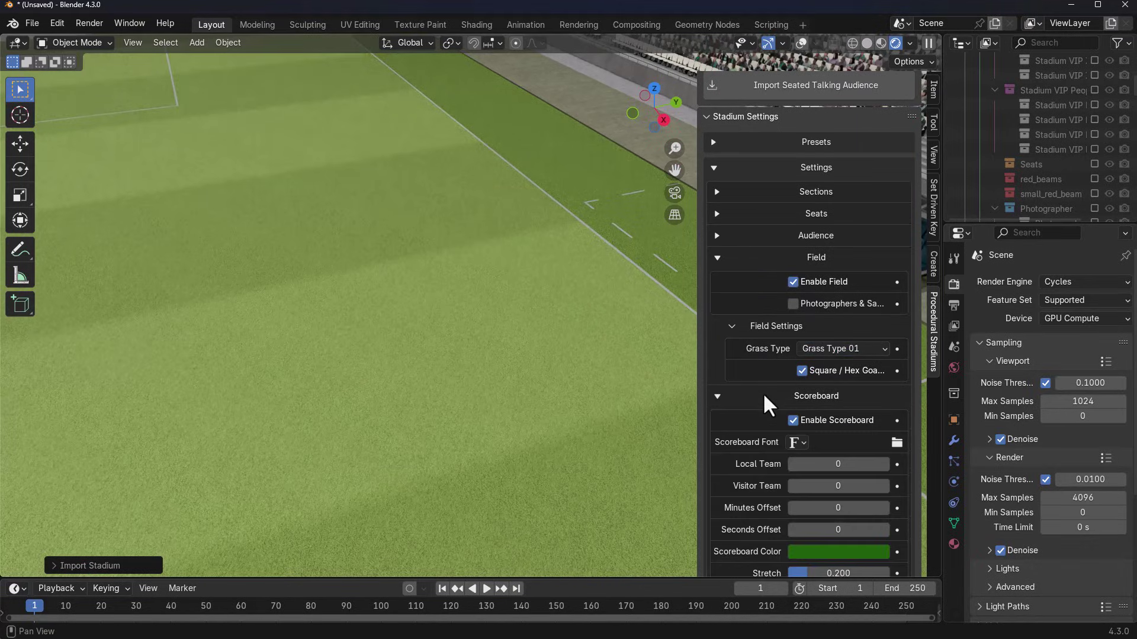
pyautogui.click(841, 349)
pyautogui.click(848, 395)
pyautogui.click(846, 349)
pyautogui.click(844, 375)
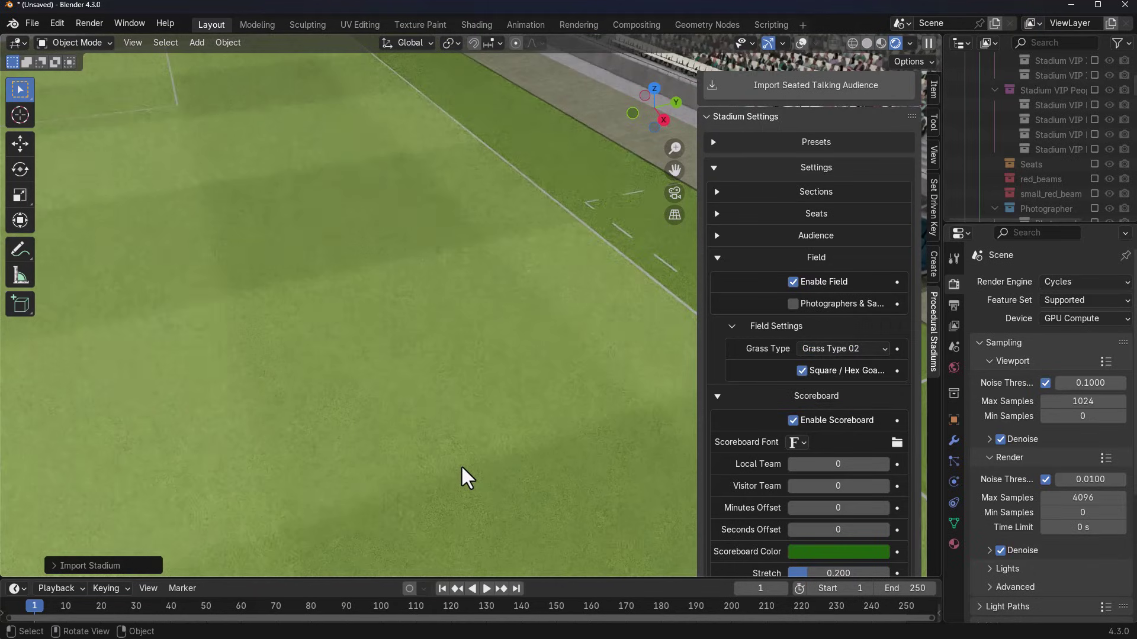
# - Enable Photographers & Safety and inspect the camera operators and stewards along the pitch
pyautogui.moveTo(461, 469); pyautogui.dragTo(798, 300, button='middle')
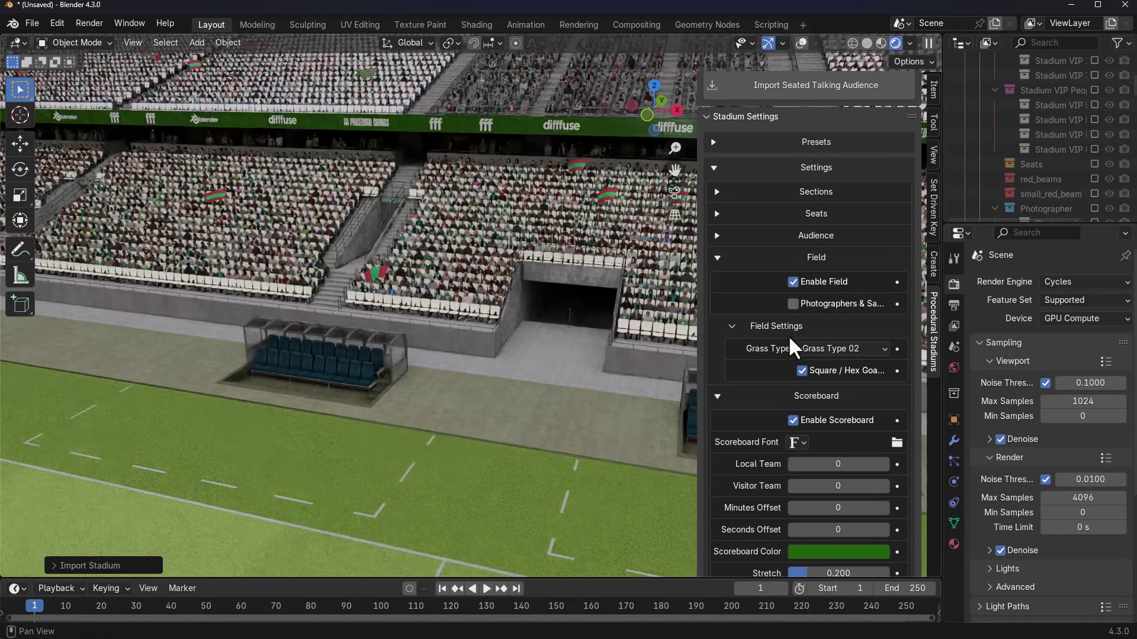
pyautogui.click(793, 303)
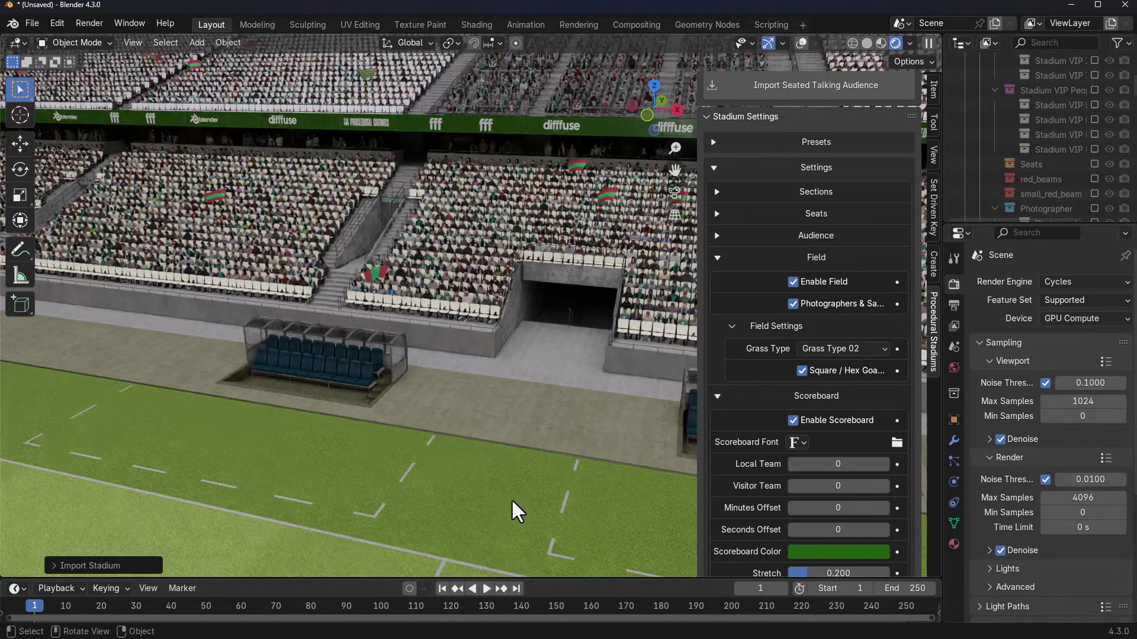
pyautogui.moveTo(512, 502); pyautogui.dragTo(470, 460, button='middle')
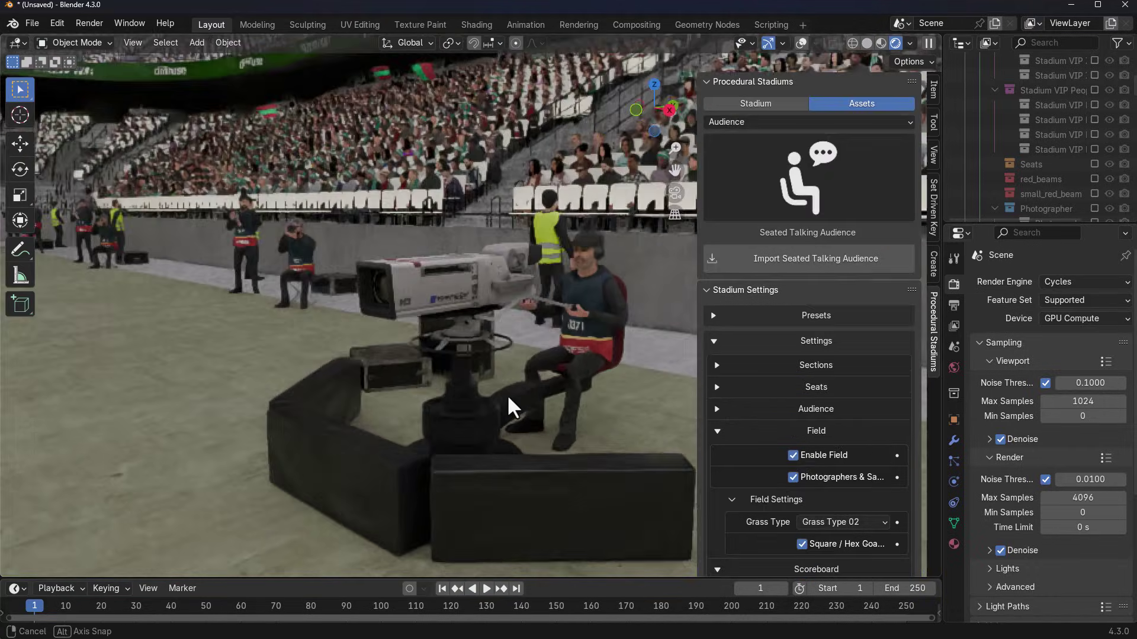
pyautogui.moveTo(506, 394); pyautogui.dragTo(772, 404, button='middle')
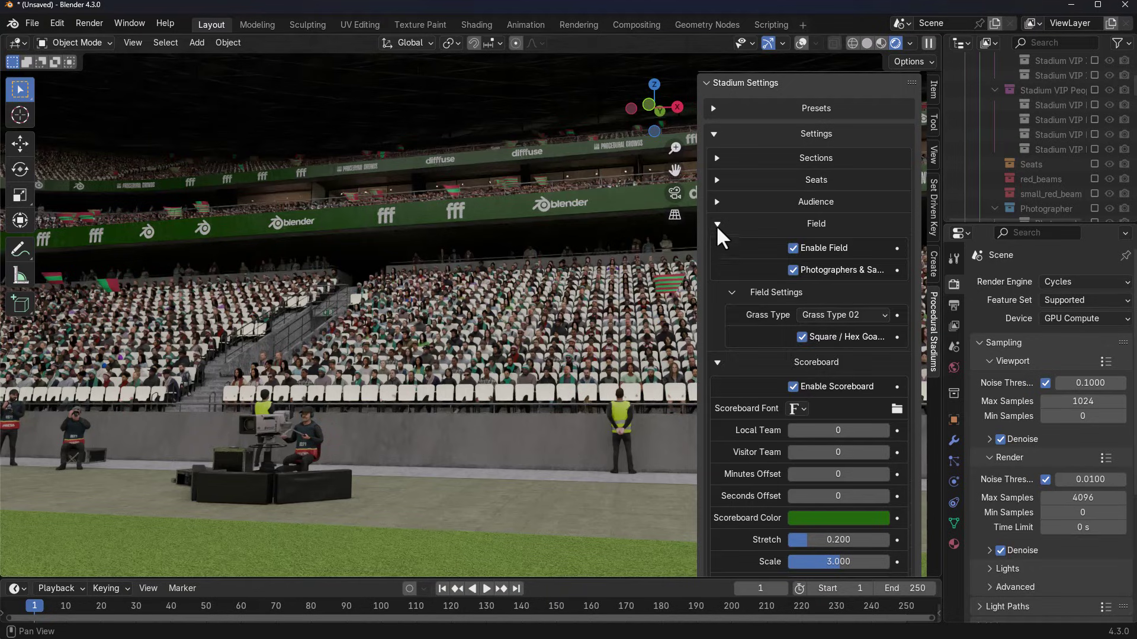
# - Set the scoreboard font to Arial Black, score 5–3 and clock 28:30
pyautogui.click(716, 224)
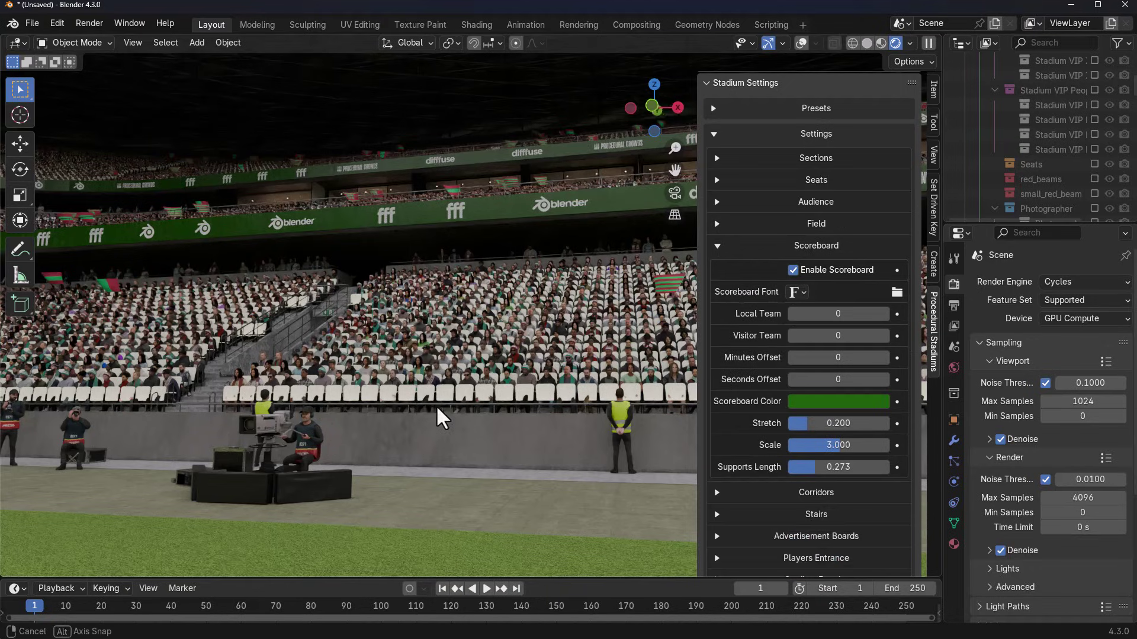
pyautogui.moveTo(436, 405); pyautogui.dragTo(786, 272, button='middle')
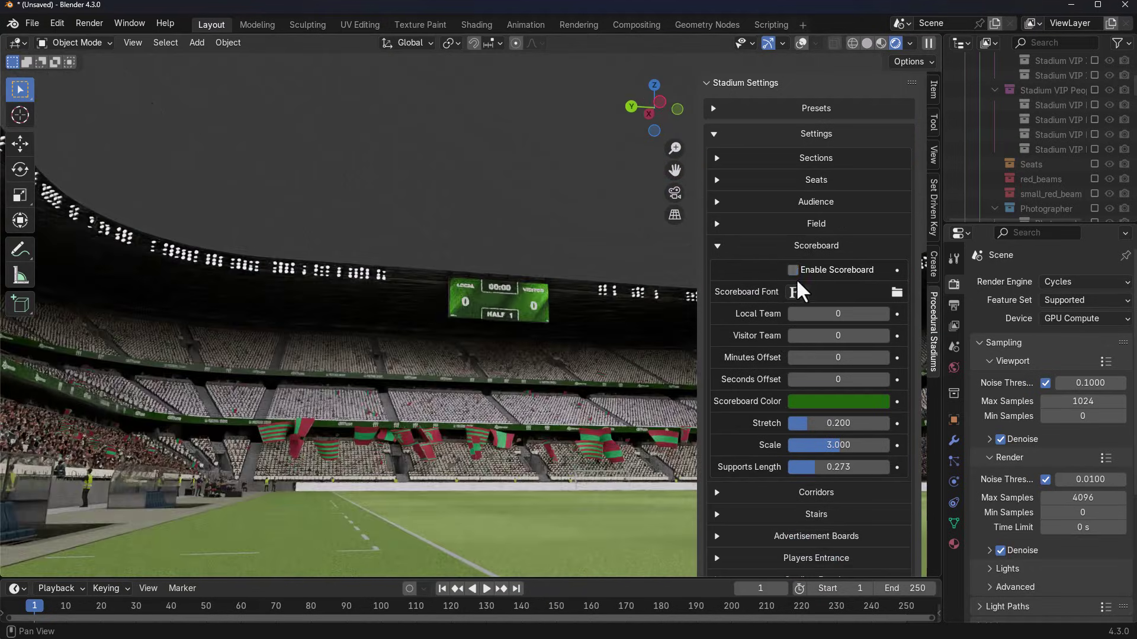
pyautogui.click(794, 270)
pyautogui.click(793, 270)
pyautogui.click(797, 292)
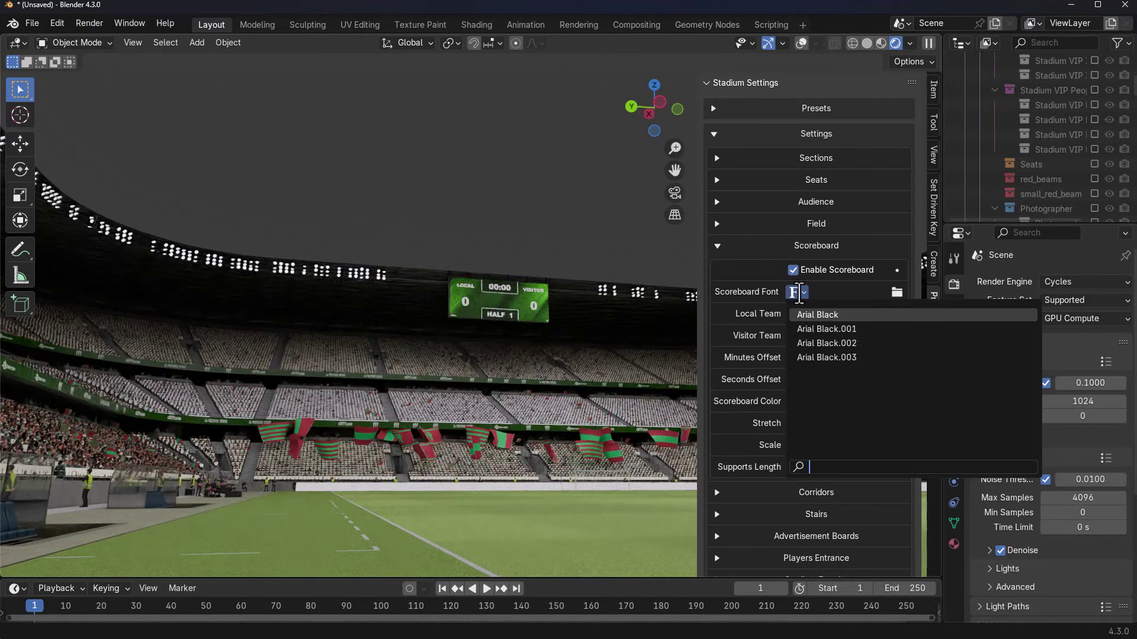
pyautogui.click(829, 312)
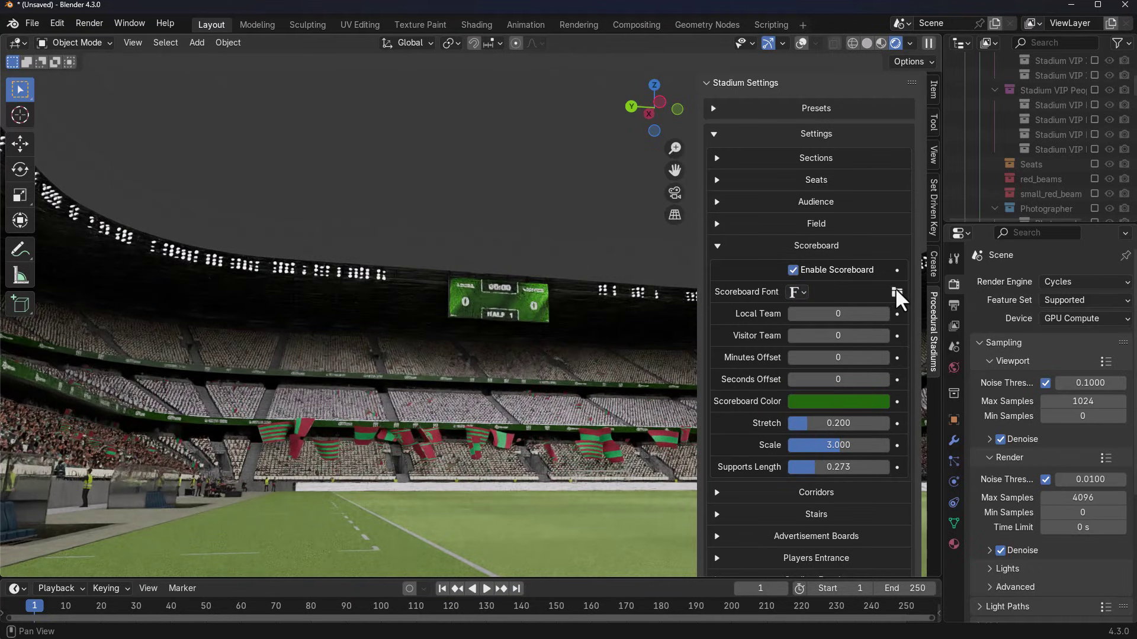
pyautogui.click(838, 314)
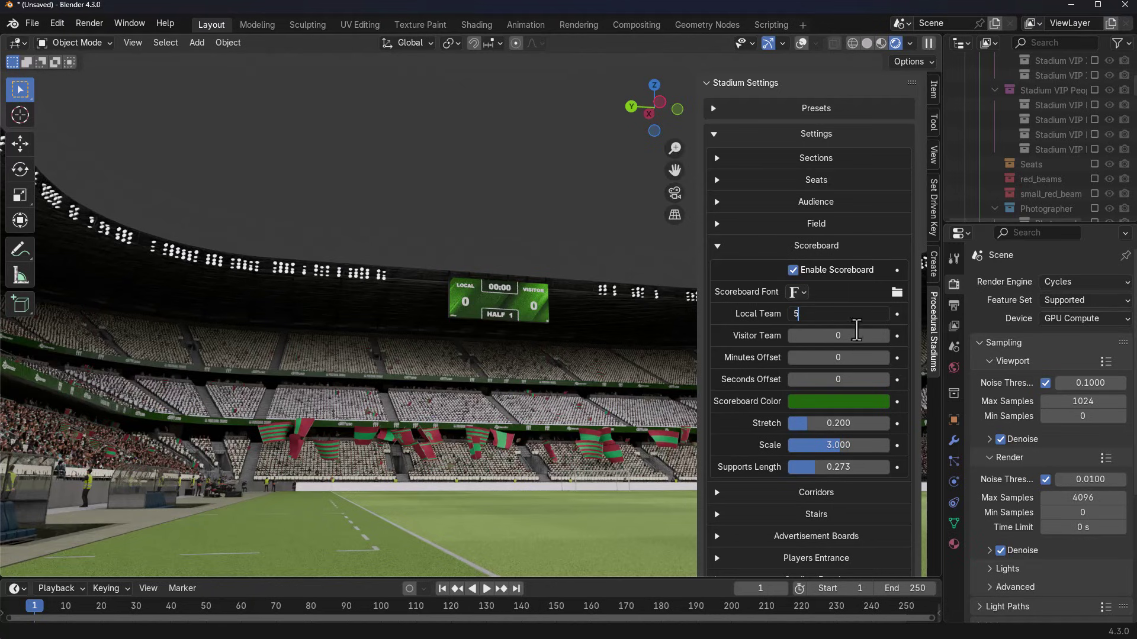
pyautogui.click(857, 335)
pyautogui.press('BackSpace')
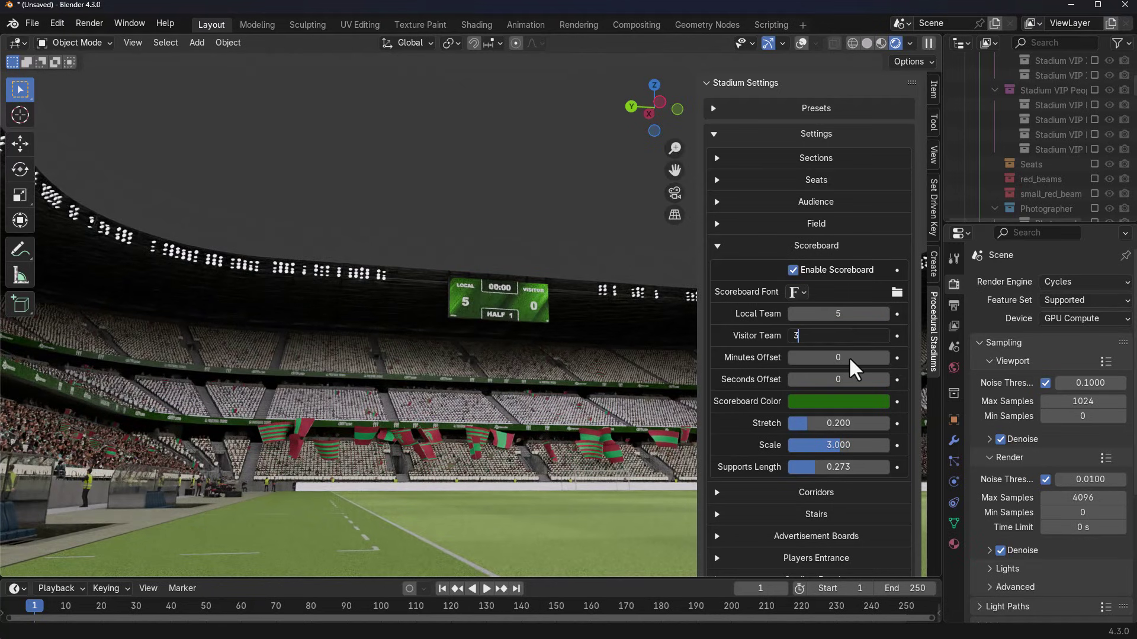
pyautogui.write('3')
pyautogui.click(847, 356)
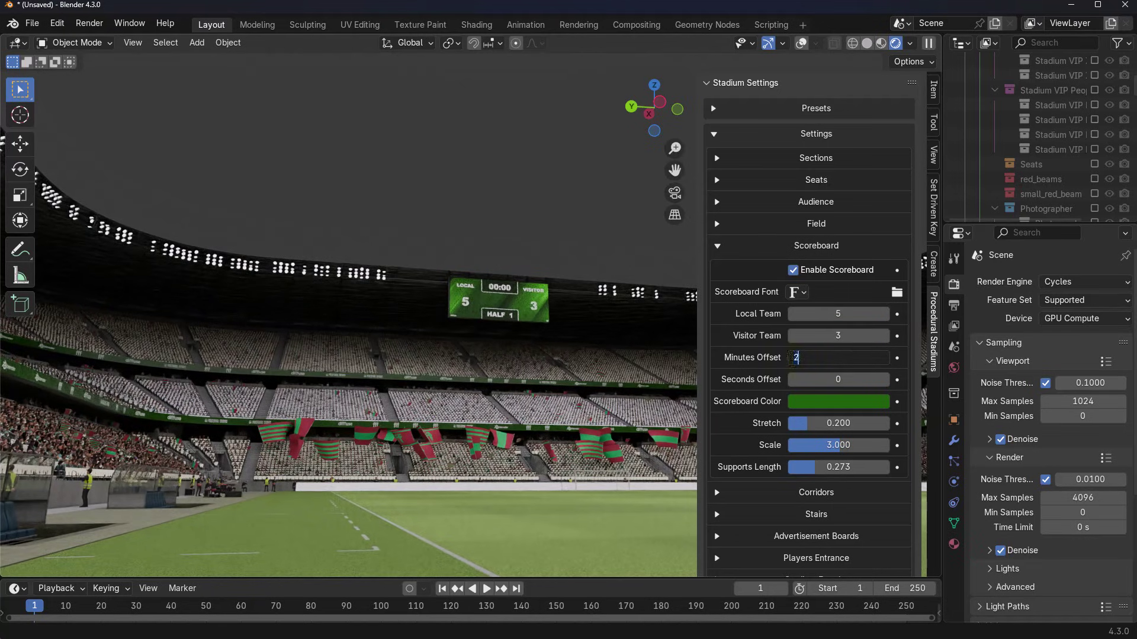
pyautogui.click(865, 382)
pyautogui.write('30')
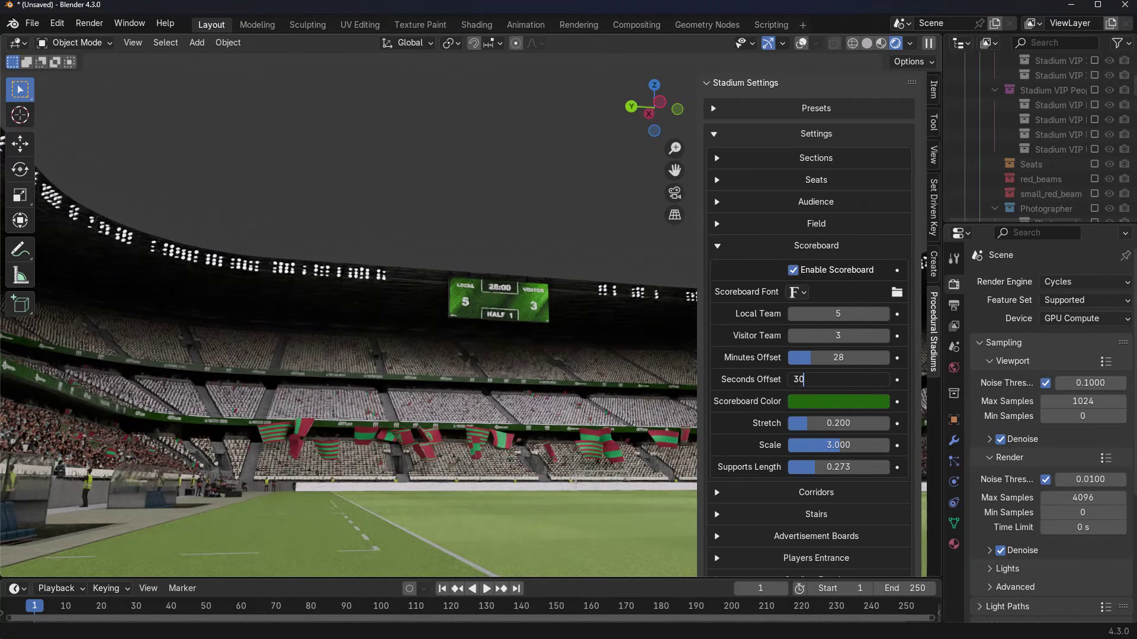
# - Stretch the scoreboard to 0.501, with supports length 0.5 and scale 4
pyautogui.click(821, 401)
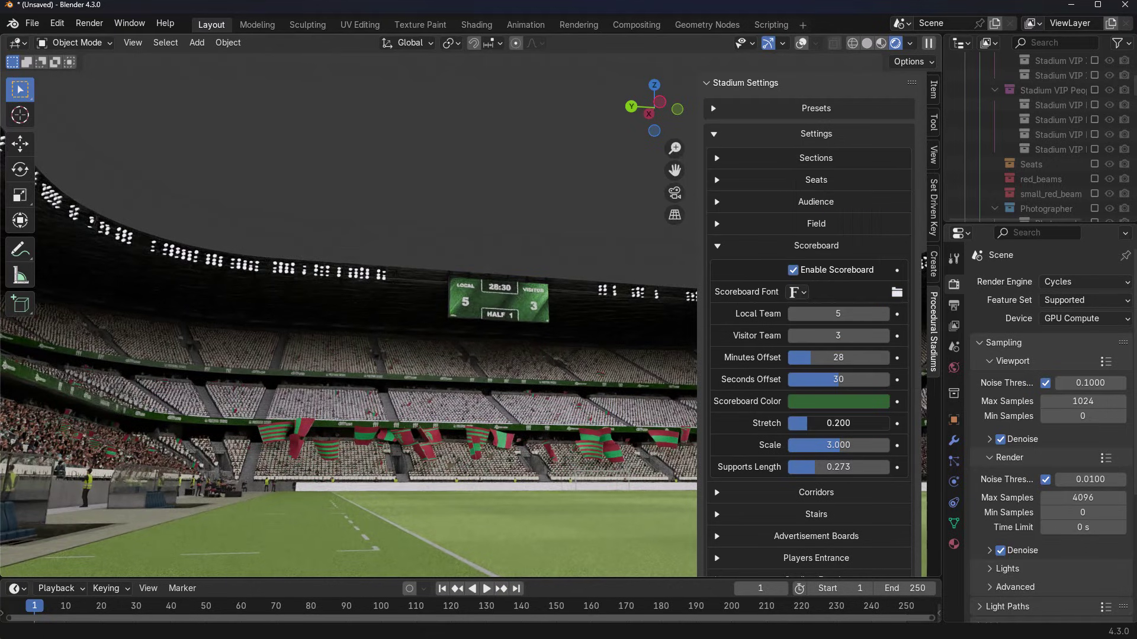
pyautogui.moveTo(817, 422); pyautogui.dragTo(853, 423)
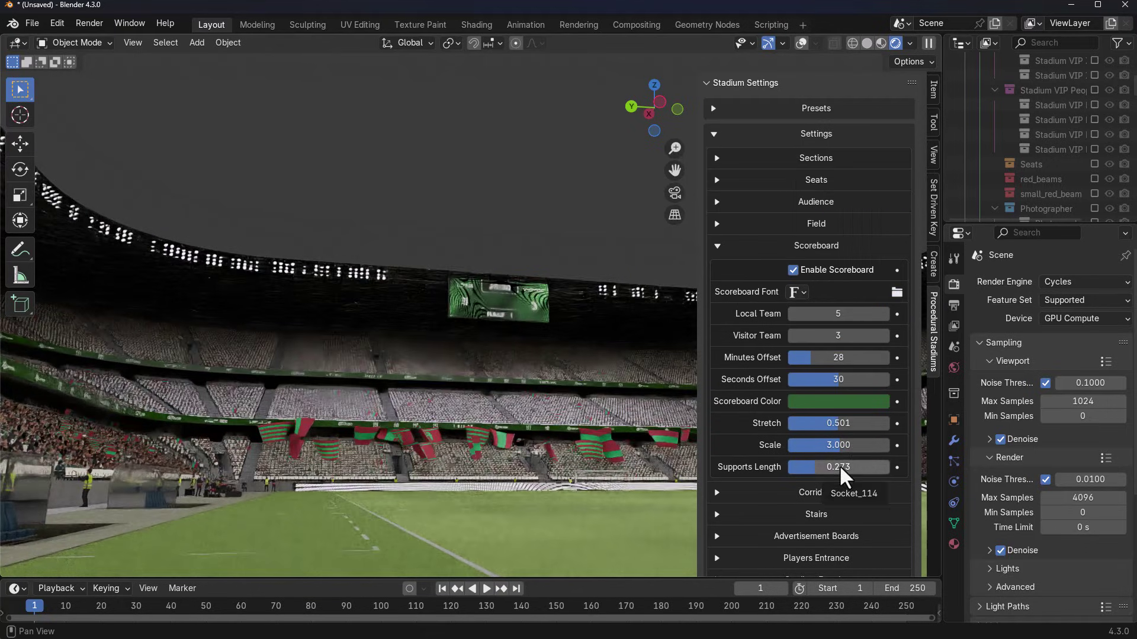
pyautogui.click(840, 464)
pyautogui.write('0.5')
pyautogui.press('Return')
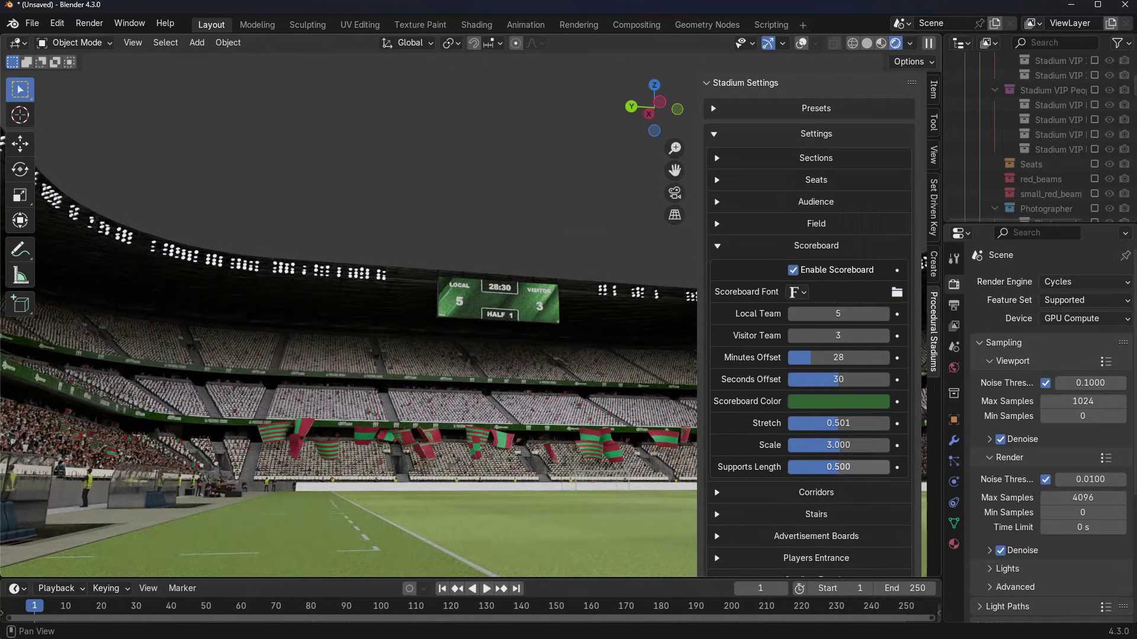
pyautogui.click(839, 445)
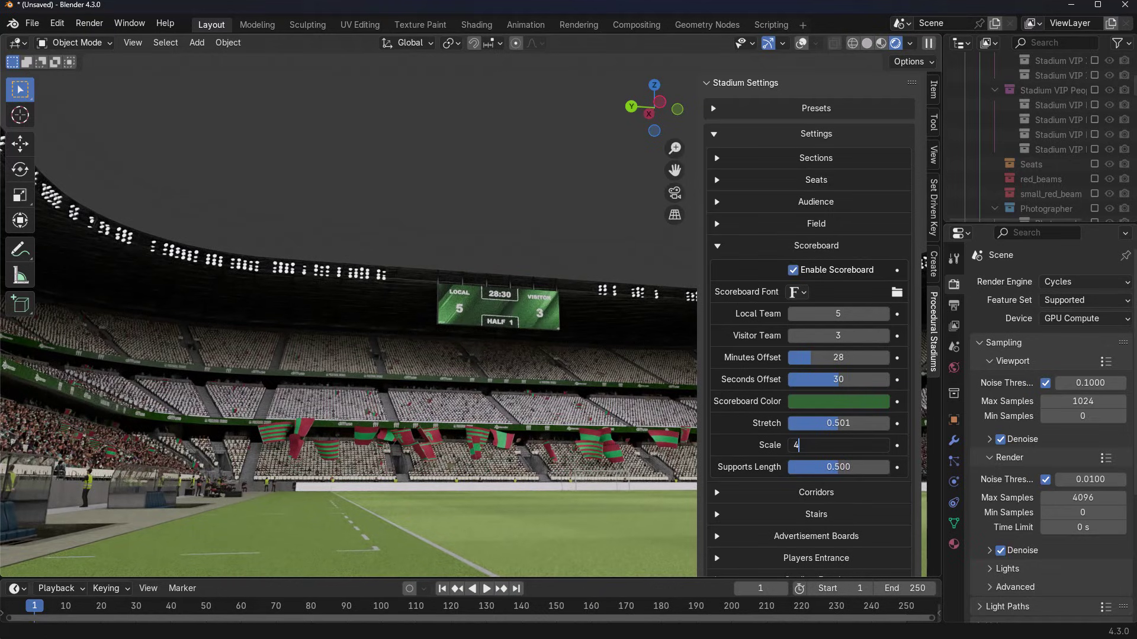
pyautogui.write('4')
pyautogui.press('Return')
# - Change Stairs Width from 1.800 to 2.000
pyautogui.click(769, 245)
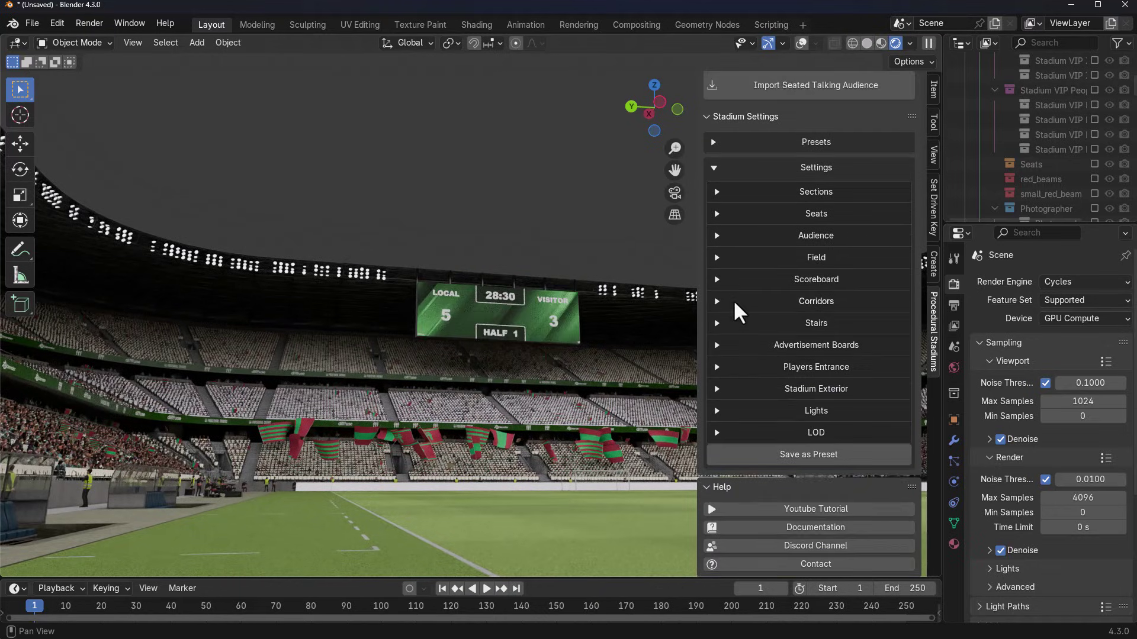
pyautogui.click(776, 301)
pyautogui.click(775, 301)
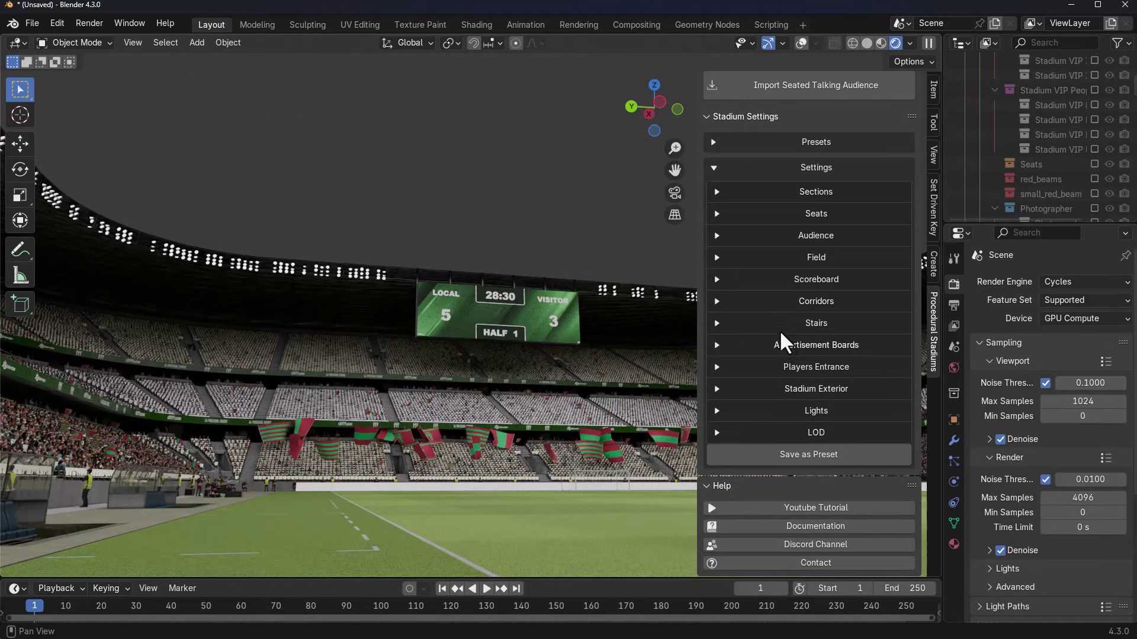
pyautogui.click(777, 323)
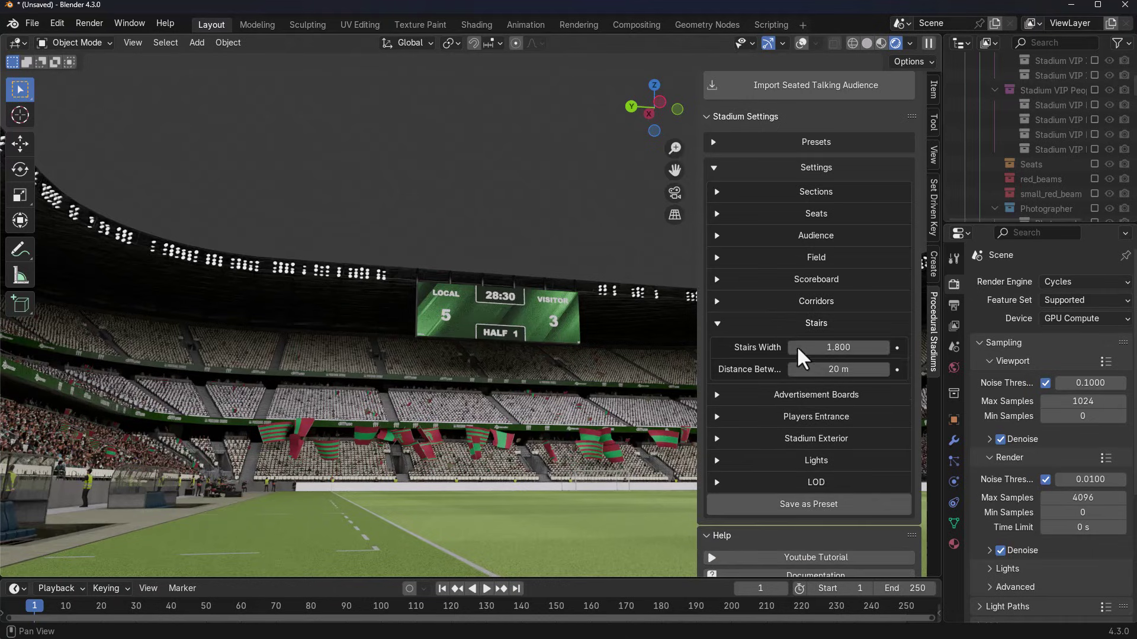
pyautogui.click(797, 347)
pyautogui.write('2.0')
pyautogui.press('Return')
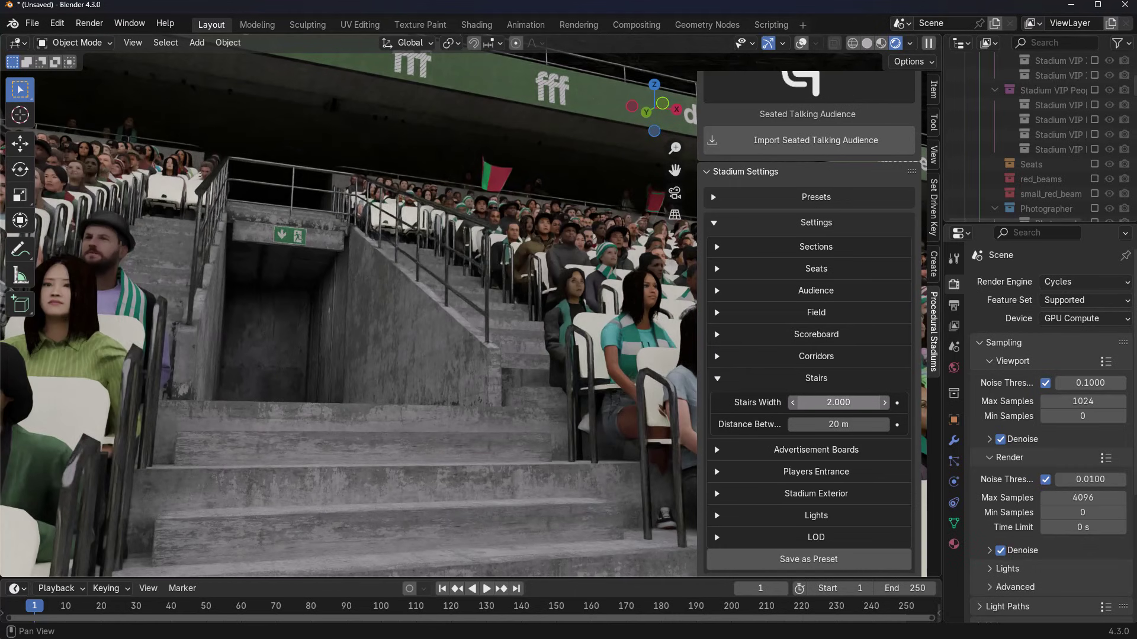
pyautogui.click(779, 379)
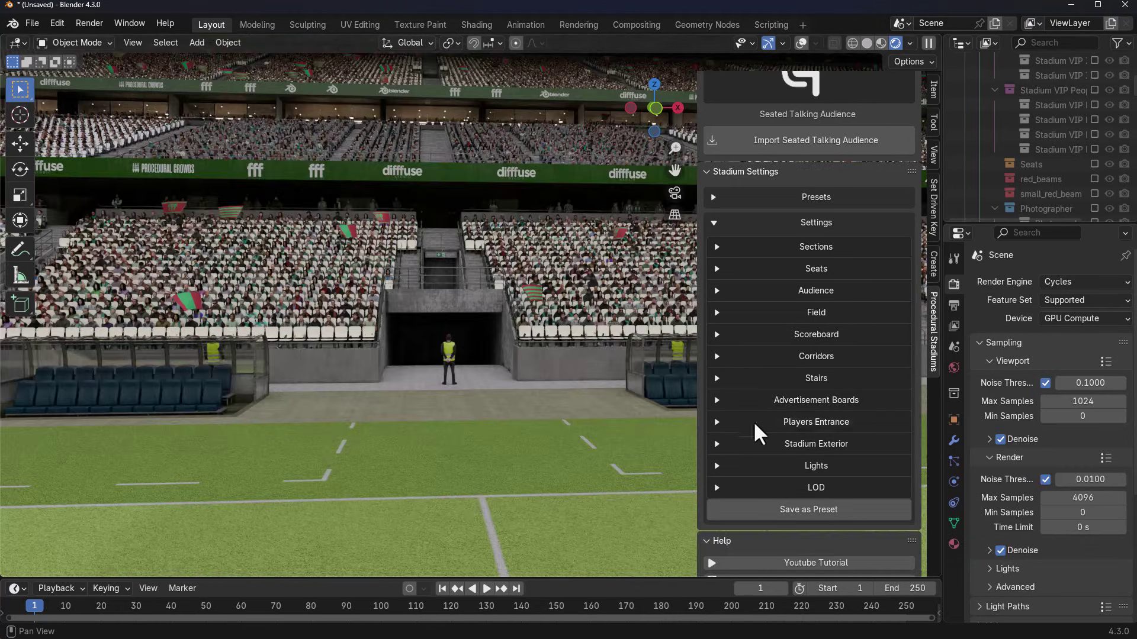
pyautogui.click(717, 422)
pyautogui.click(717, 421)
# - Switch the exterior Structure Type from Structure 03 to No Structure
pyautogui.click(716, 442)
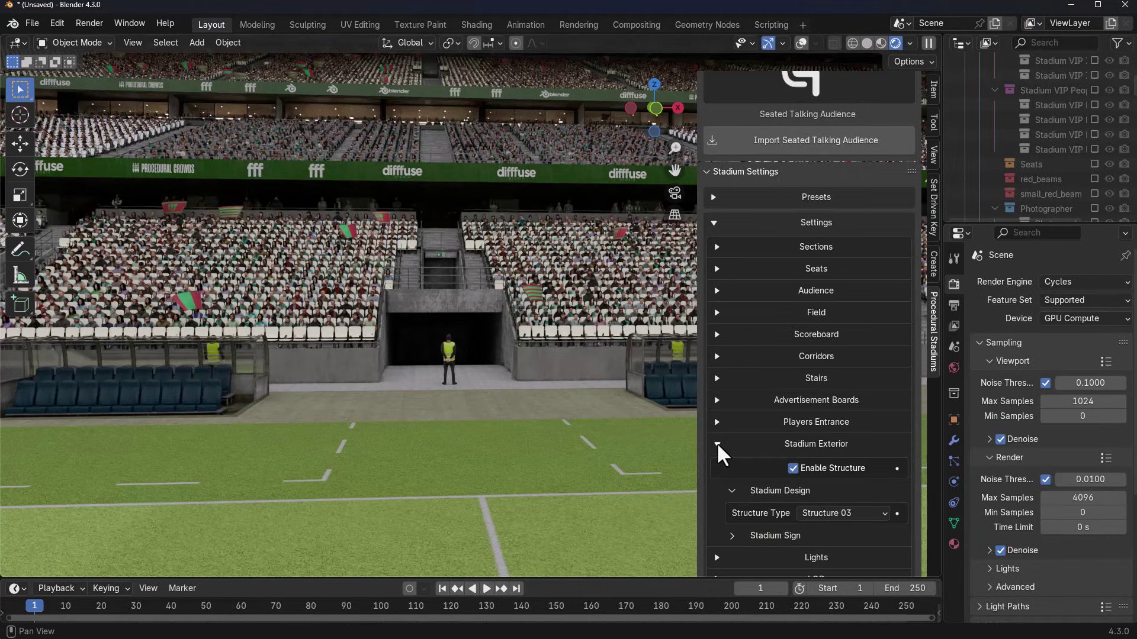
pyautogui.moveTo(434, 314); pyautogui.dragTo(505, 398, button='middle')
pyautogui.scroll(-10, 398, 368)
pyautogui.scroll(5, 399, 382)
pyautogui.scroll(2, 505, 399)
pyautogui.scroll(2, 505, 400)
pyautogui.scroll(4, 508, 394)
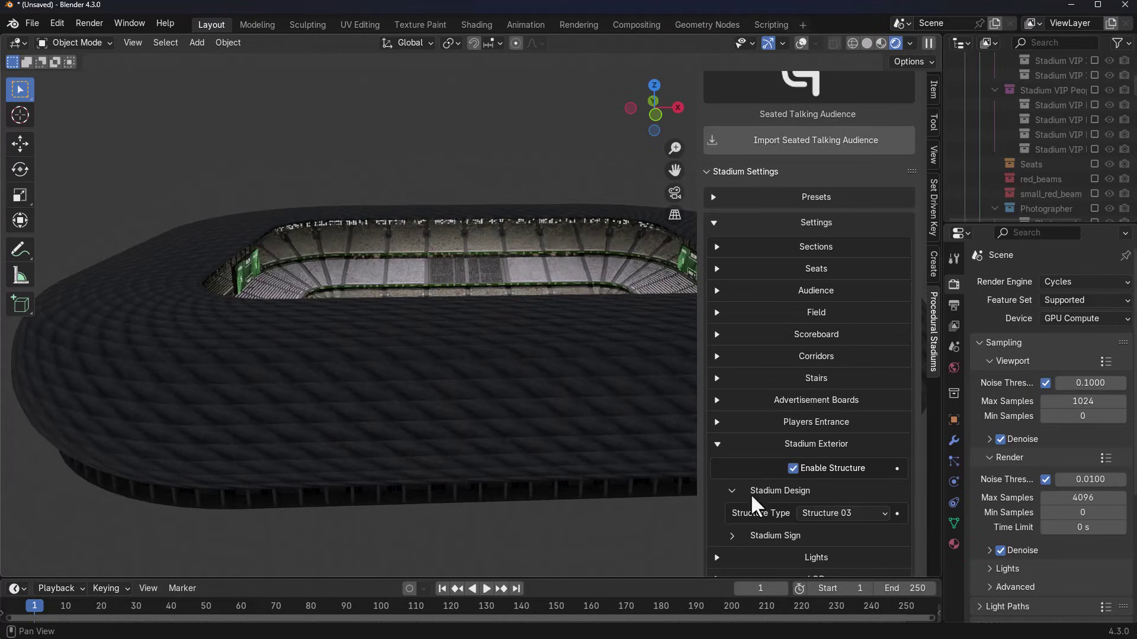
pyautogui.scroll(-5, 828, 485)
pyautogui.click(864, 394)
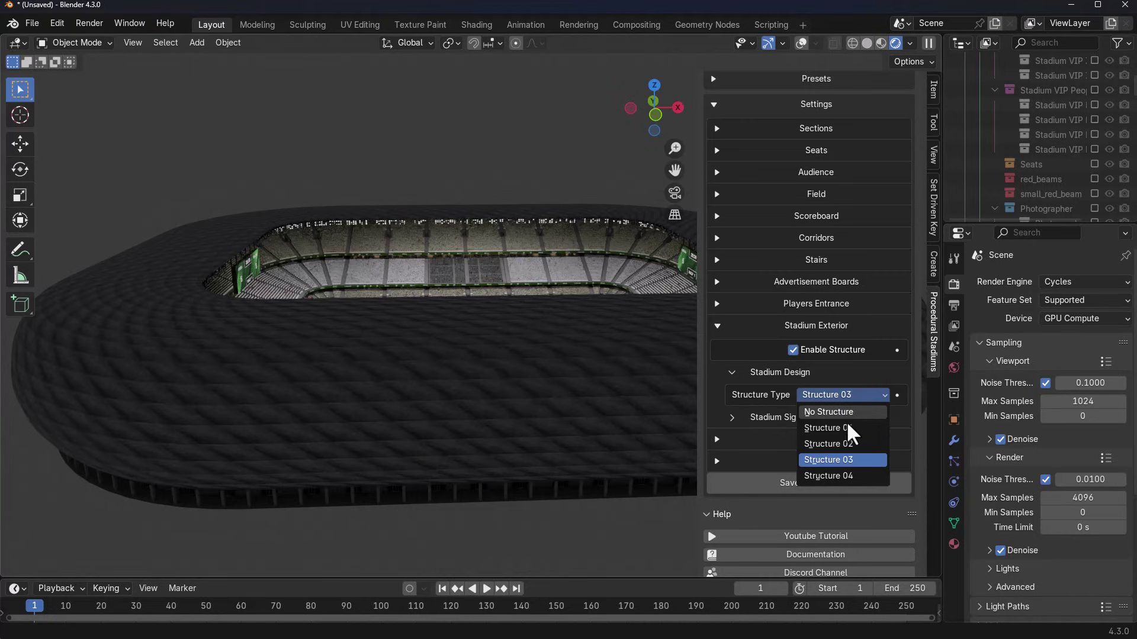
pyautogui.press('Return')
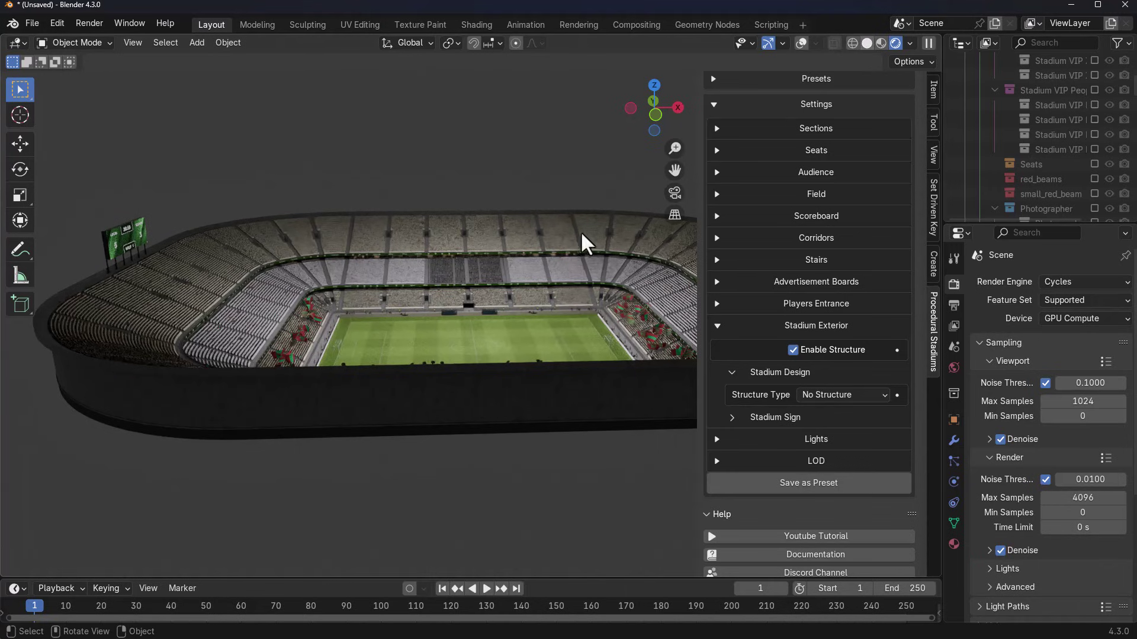
# - Switch to solid shading and set the exterior Structure Type to Structure 01
pyautogui.press('z')
pyautogui.moveTo(474, 350)
pyautogui.mouseDown(button='middle')
pyautogui.moveTo(318, 361)
pyautogui.moveTo(381, 376)
pyautogui.mouseUp(button='middle')
pyautogui.scroll(5, 382, 375)
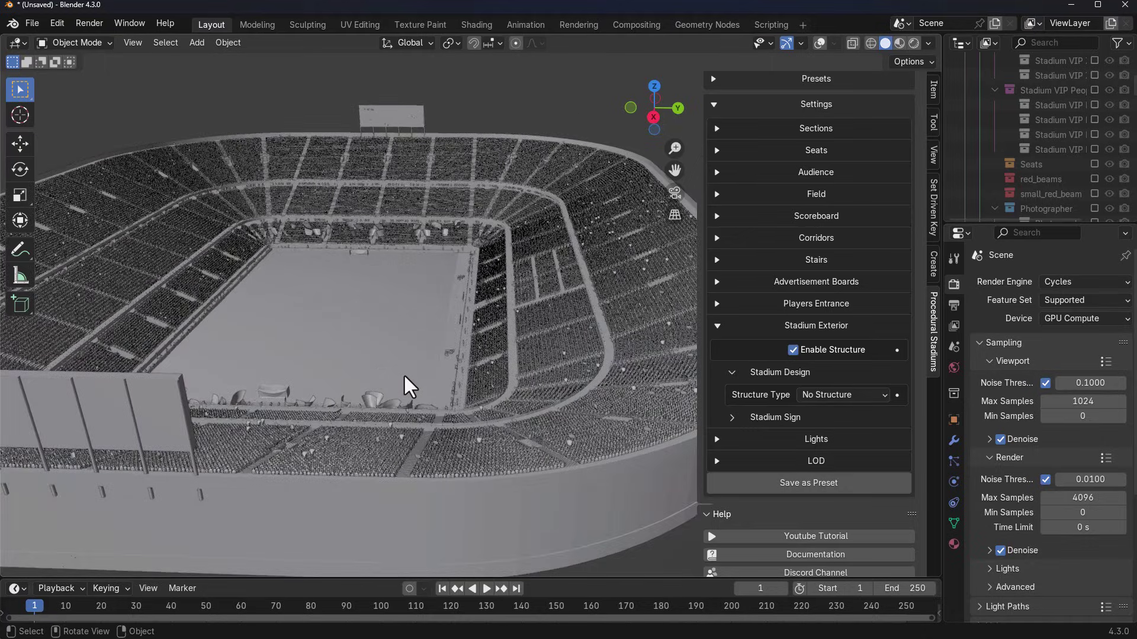
pyautogui.scroll(3, 421, 384)
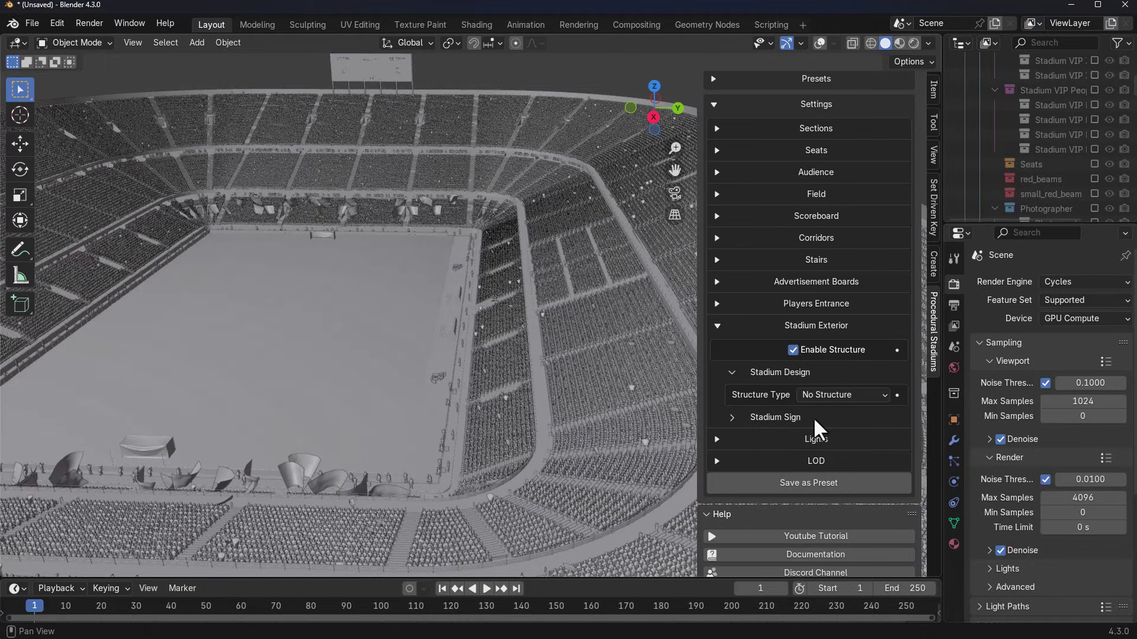
pyautogui.click(841, 396)
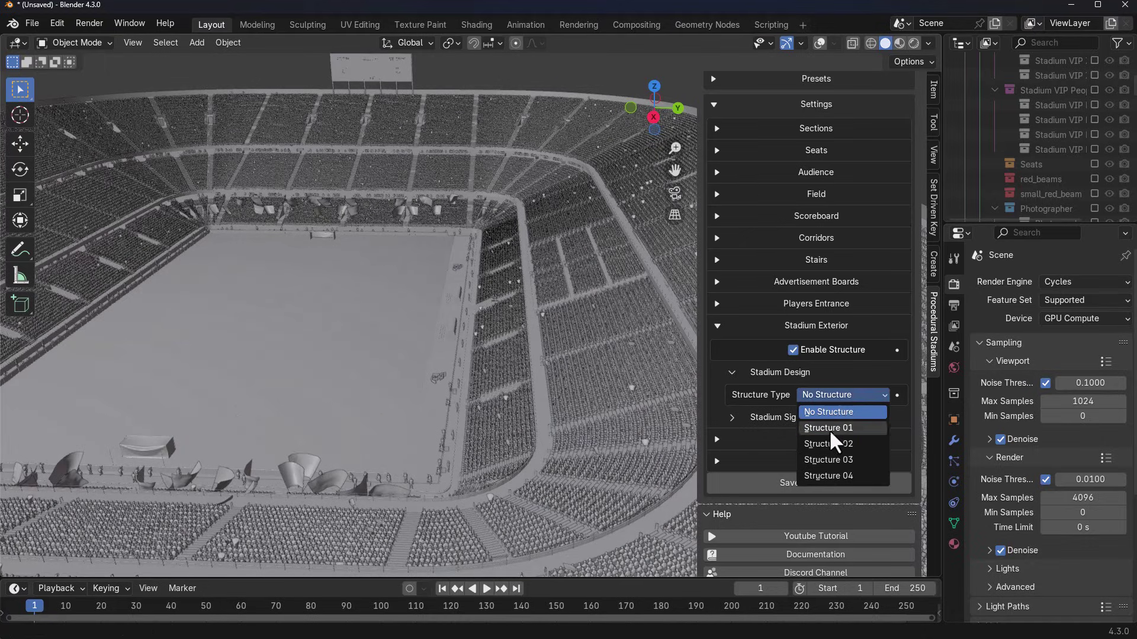
pyautogui.click(828, 428)
# - Change the exterior to Structure 02 and view the BLENDER STADIUM front facade
pyautogui.scroll(-4, 456, 332)
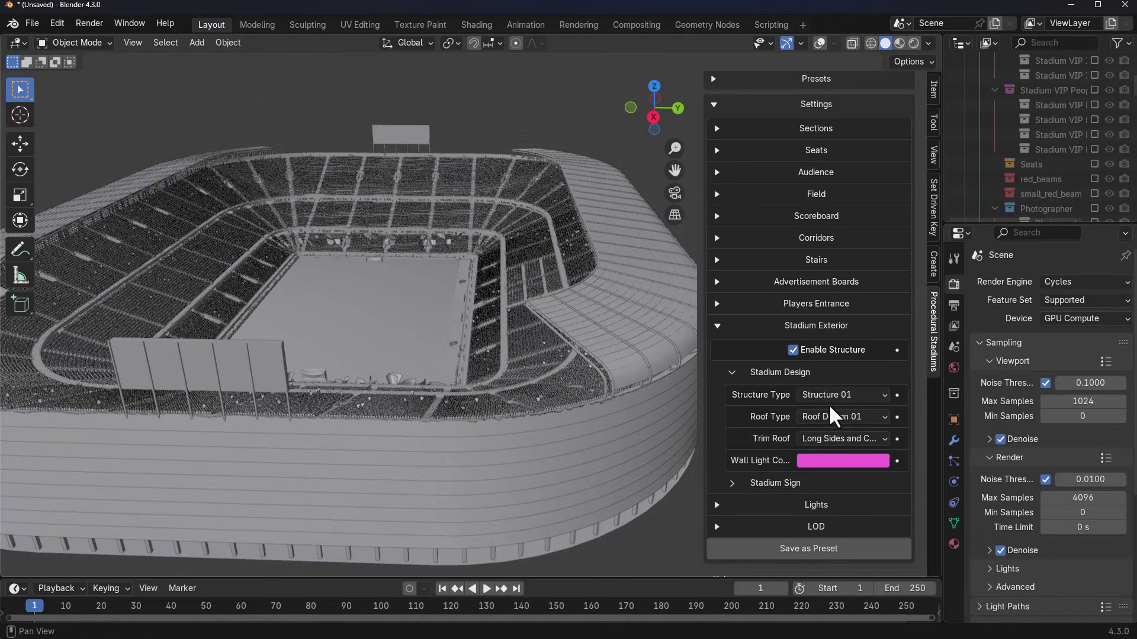
pyautogui.click(836, 396)
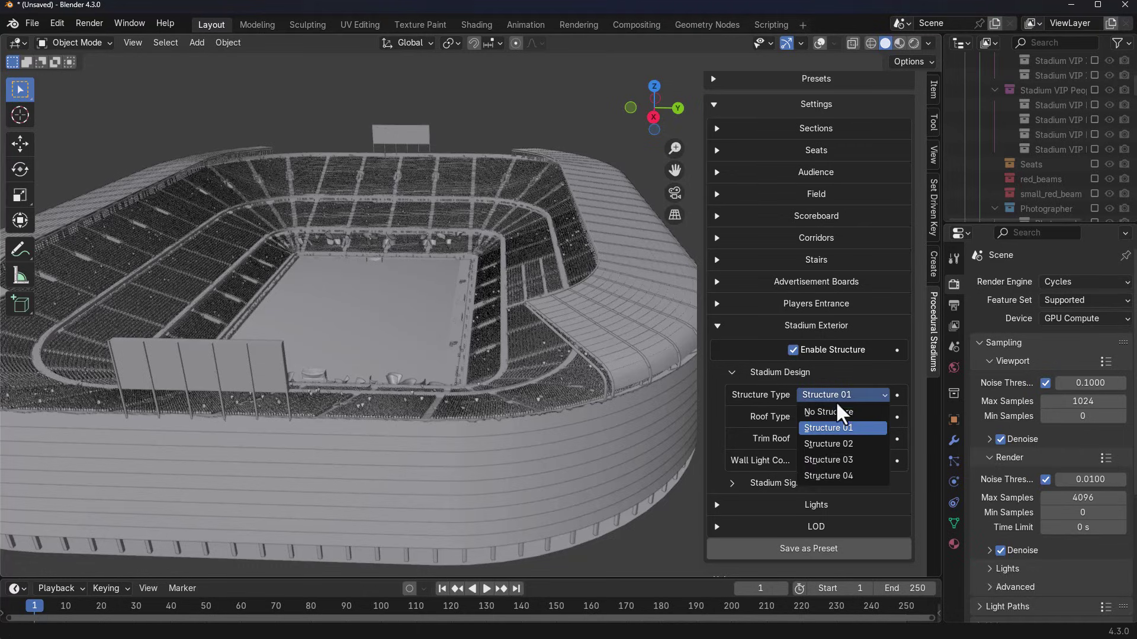
pyautogui.click(832, 443)
pyautogui.moveTo(367, 397); pyautogui.dragTo(510, 393, button='middle')
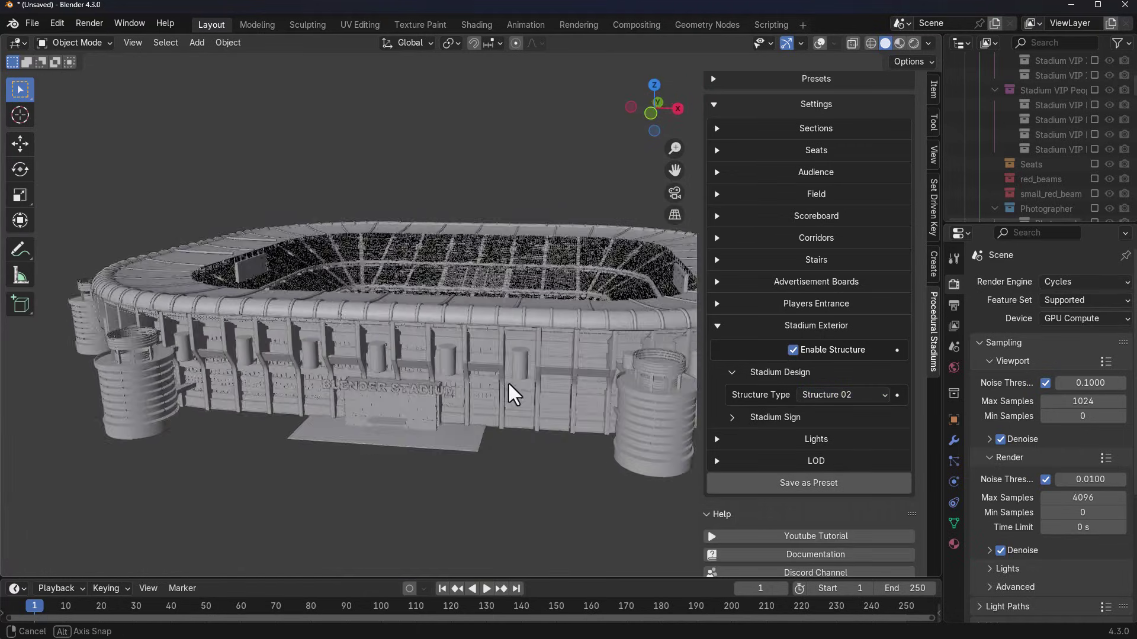
pyautogui.scroll(5, 452, 473)
pyautogui.moveTo(452, 473); pyautogui.dragTo(457, 451, button='middle')
pyautogui.scroll(3, 457, 451)
pyautogui.scroll(-3, 456, 452)
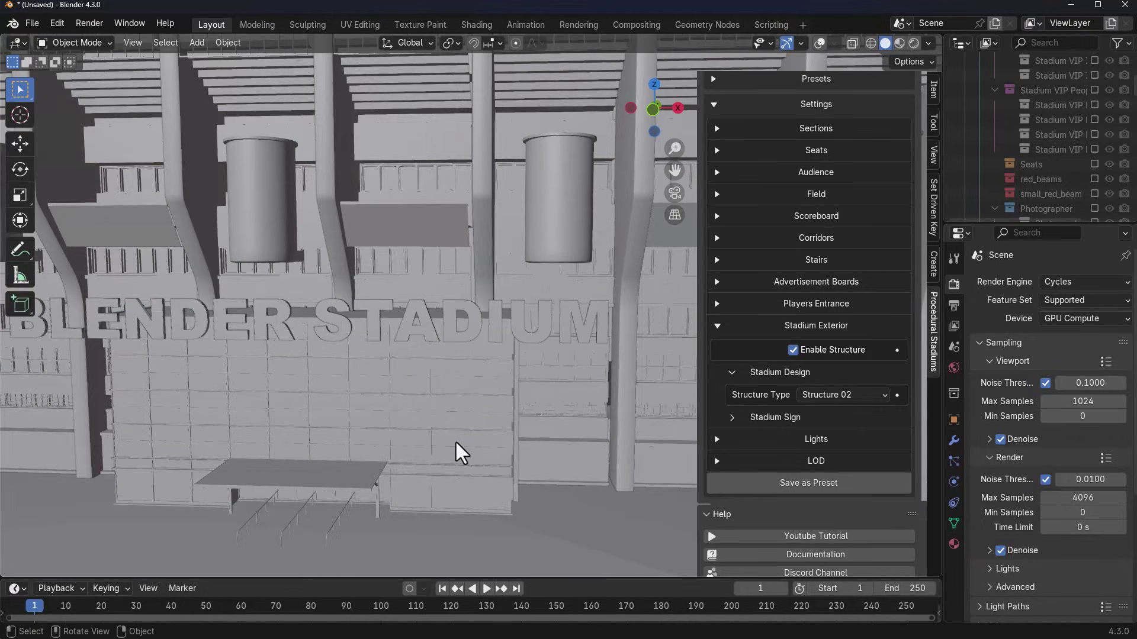
pyautogui.scroll(-3, 457, 451)
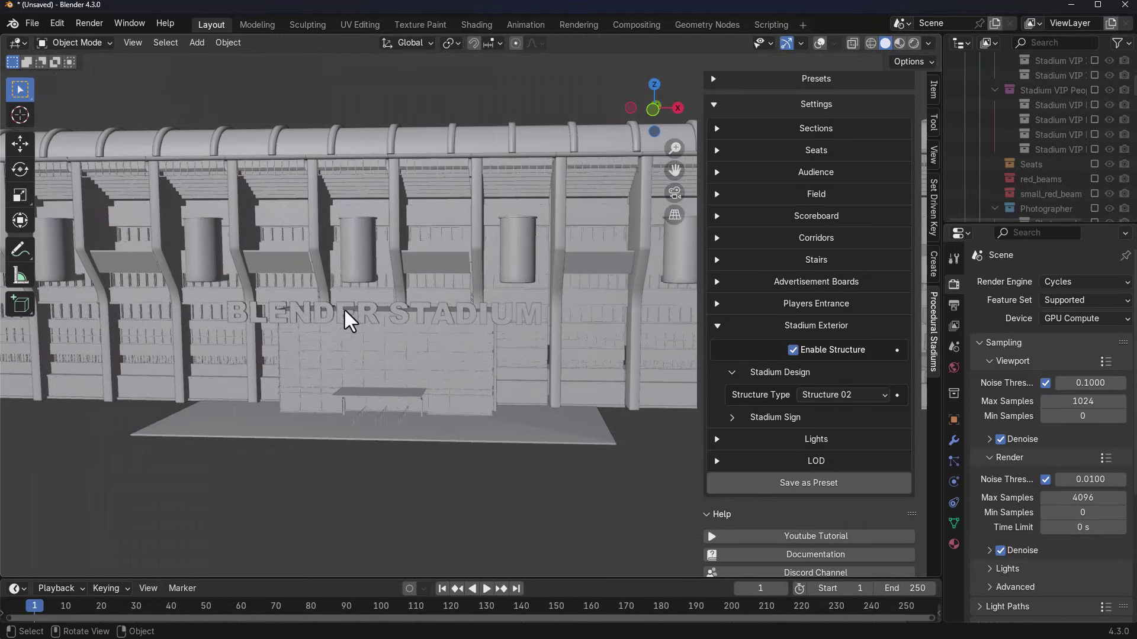
# - Enter 'askNK Stadium' as the Stadium Name in the Stadium Sign settings
pyautogui.click(770, 418)
pyautogui.click(827, 439)
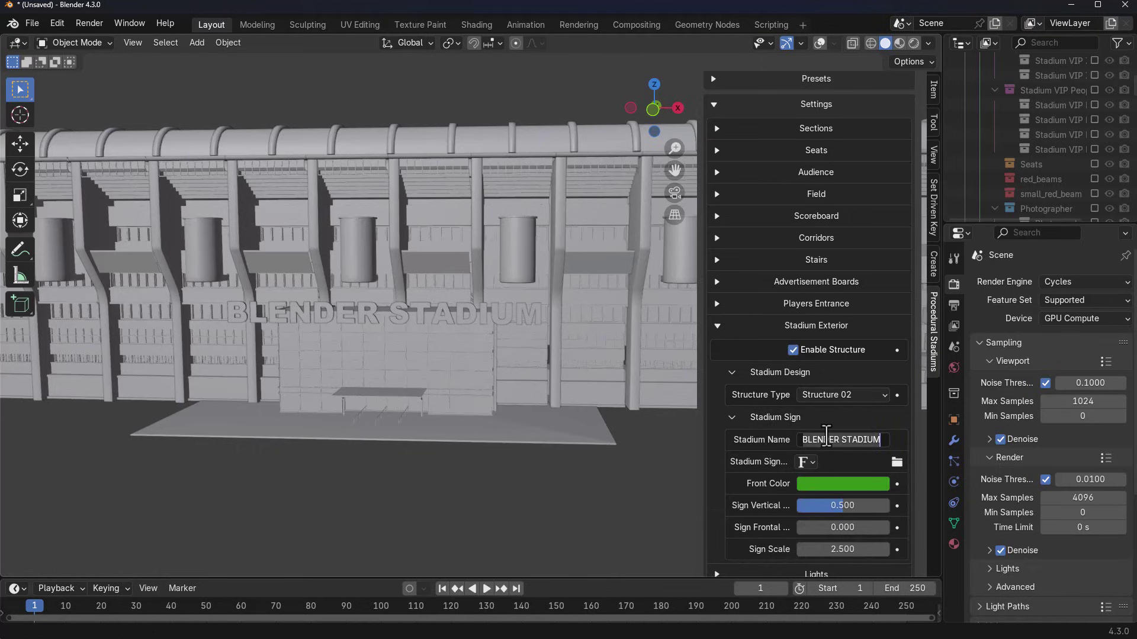
pyautogui.write('askNK St')
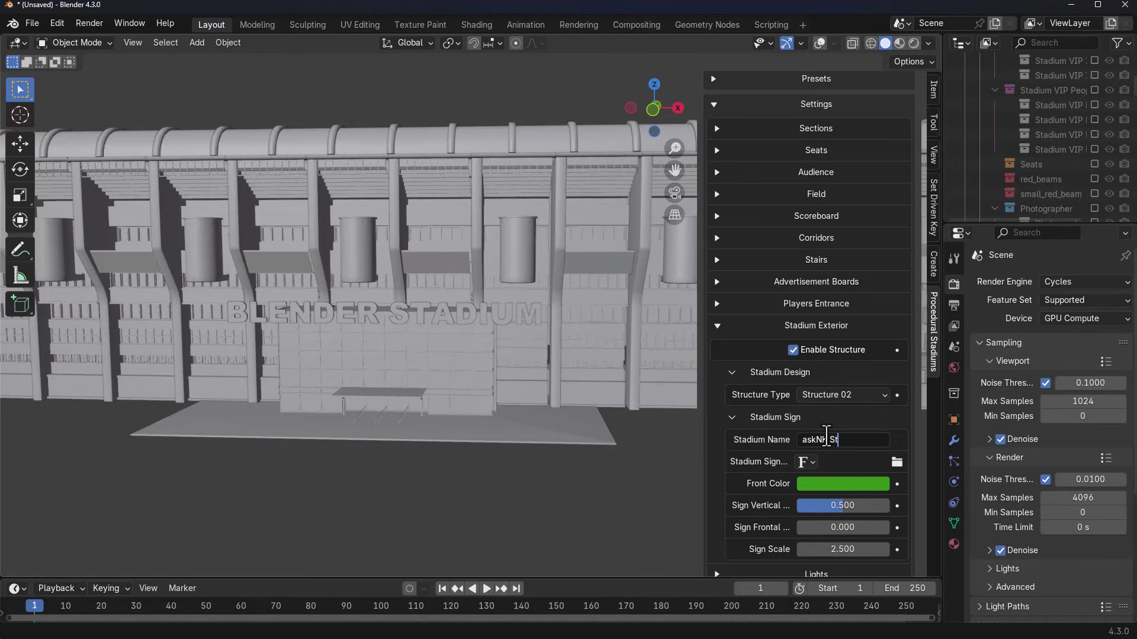
pyautogui.write('adium')
pyautogui.press('Return')
pyautogui.scroll(-3, 837, 489)
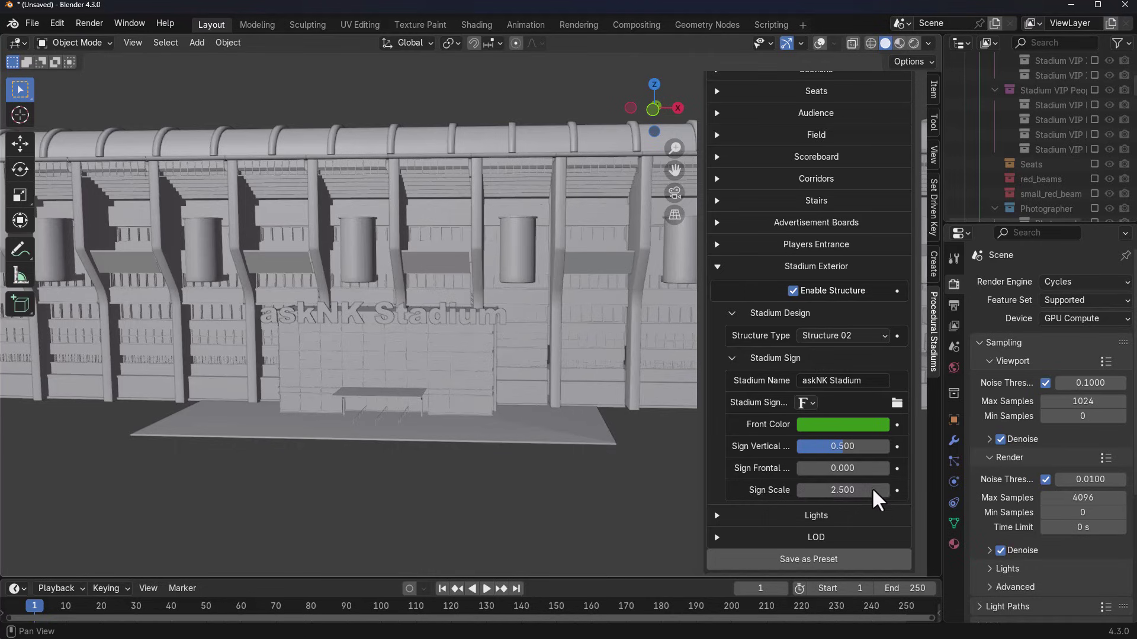
pyautogui.scroll(4, 808, 471)
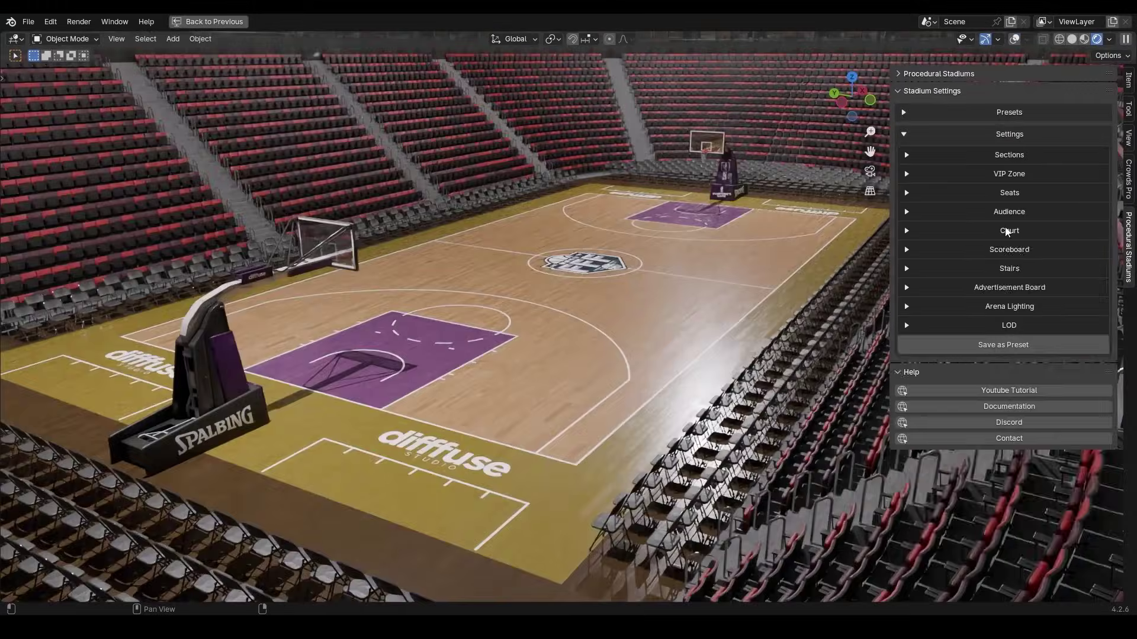
# - Make the court key colour red, darken the exterior, and set the hoop base dark red
pyautogui.click(1006, 230)
pyautogui.click(1036, 307)
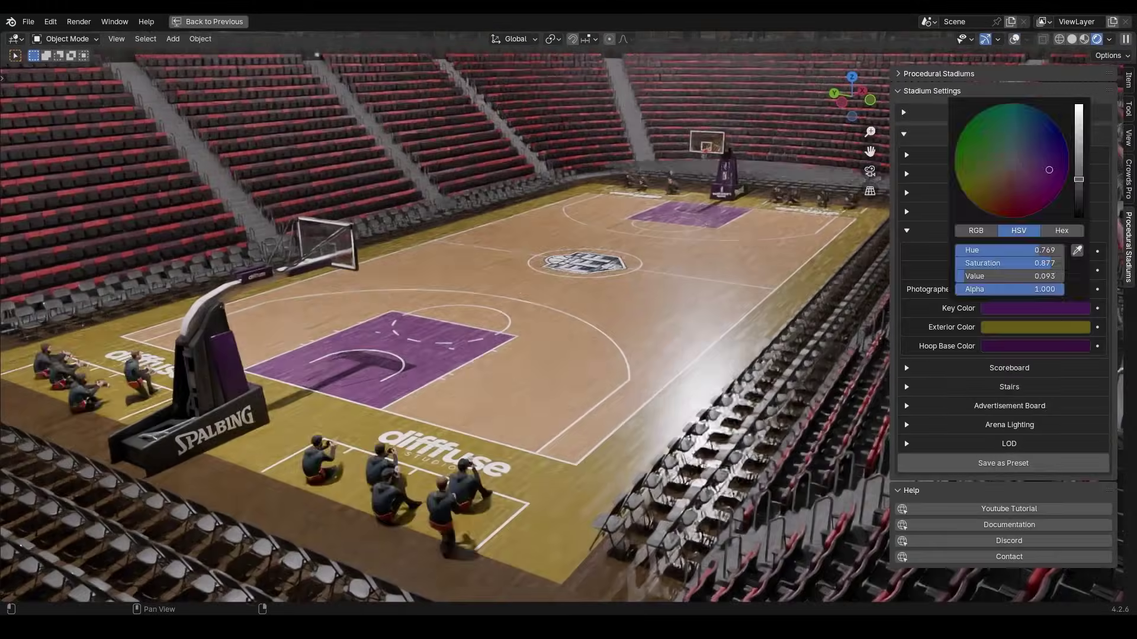
pyautogui.moveTo(1042, 213); pyautogui.dragTo(1079, 171)
pyautogui.click(1055, 329)
pyautogui.moveTo(1004, 279); pyautogui.dragTo(1019, 296)
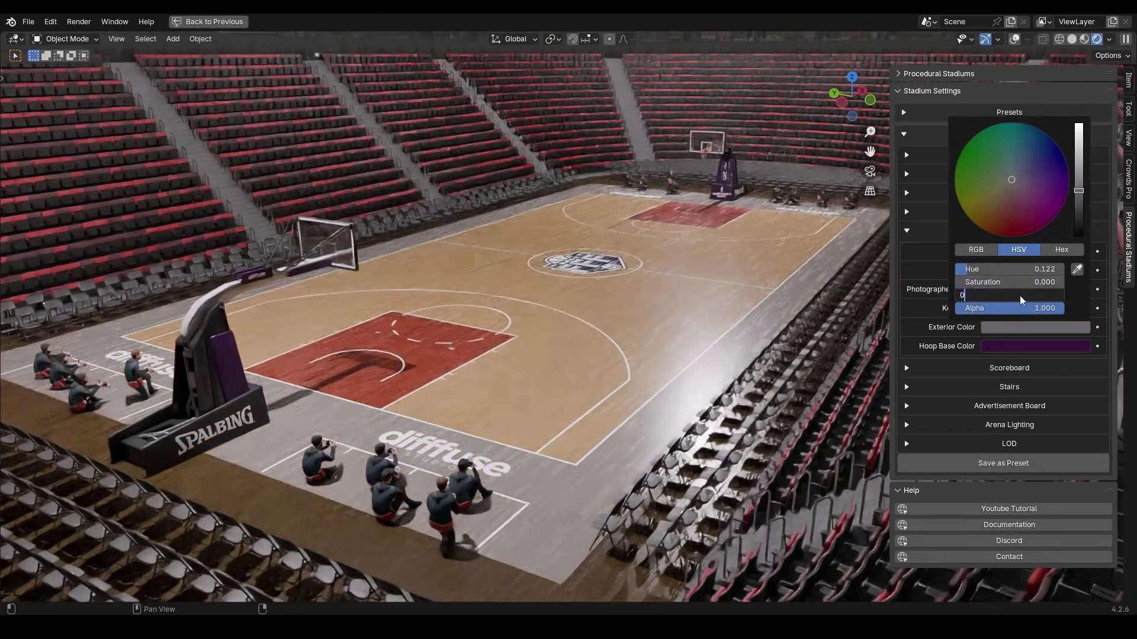
pyautogui.click(1042, 346)
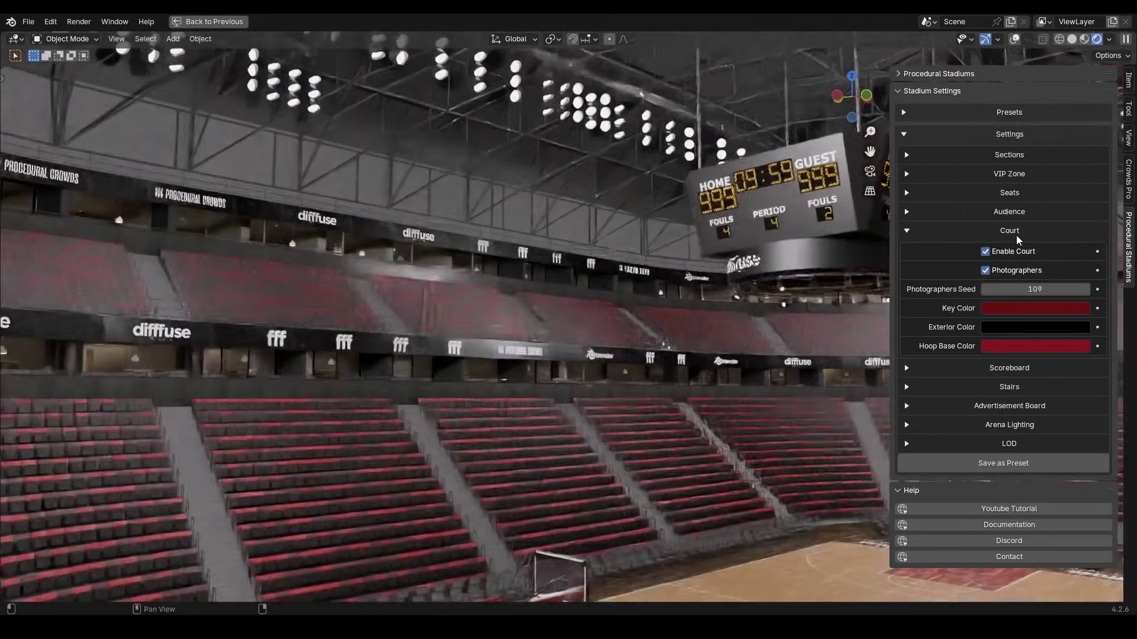
# - Raise Sections Count to 4 and add a standing Court Audience around the ring
pyautogui.click(1018, 155)
pyautogui.click(1085, 176)
pyautogui.click(1085, 175)
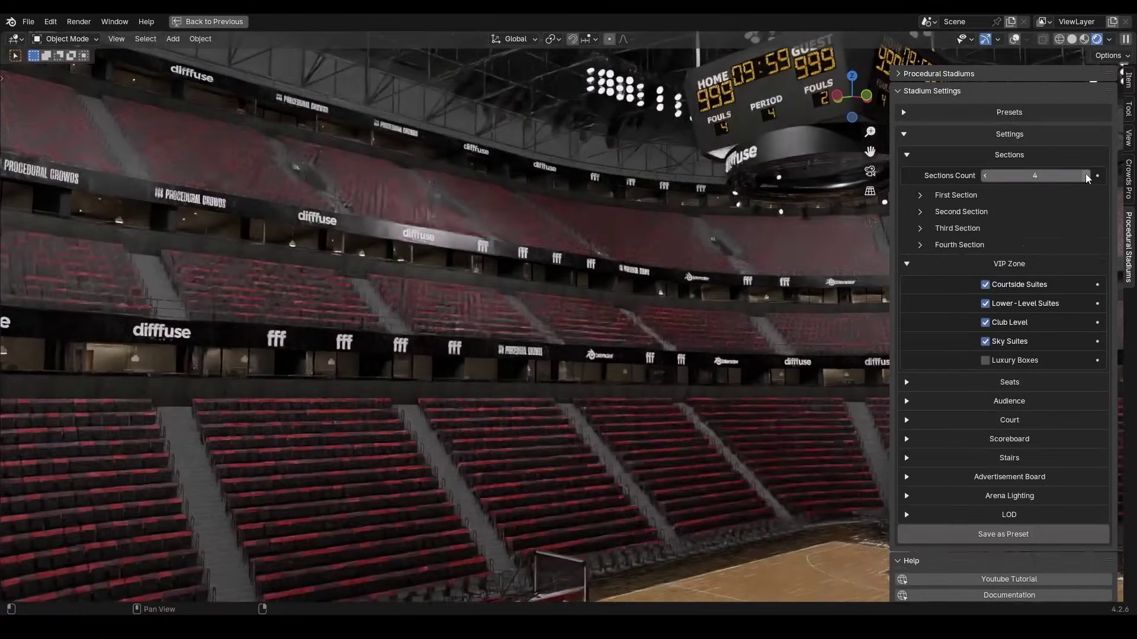
pyautogui.click(1019, 495)
pyautogui.click(1020, 497)
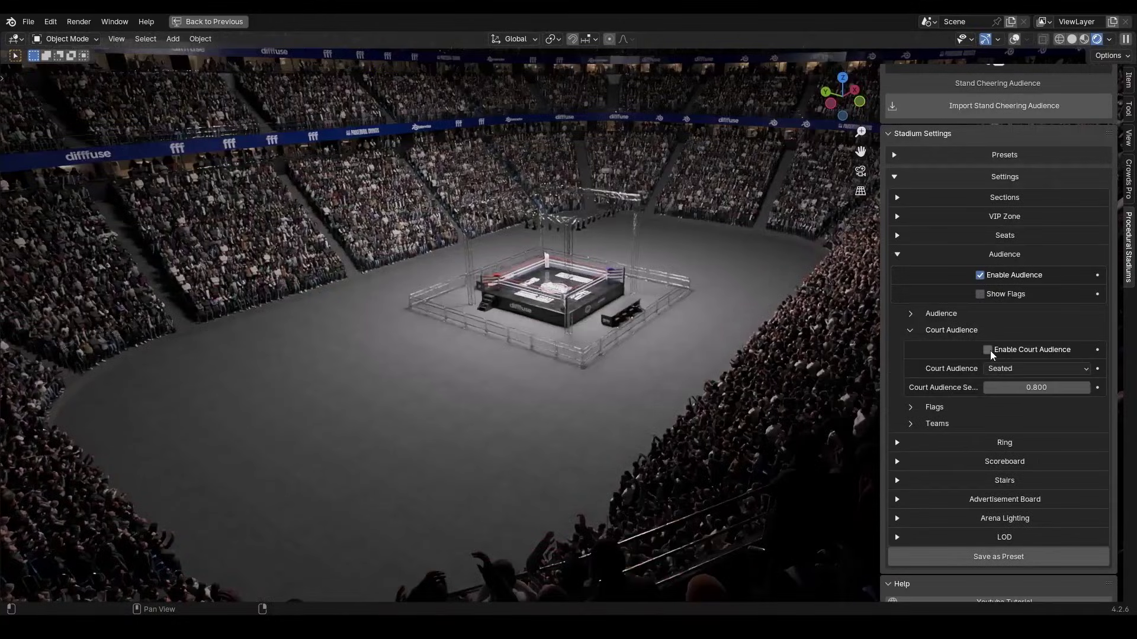
pyautogui.click(988, 350)
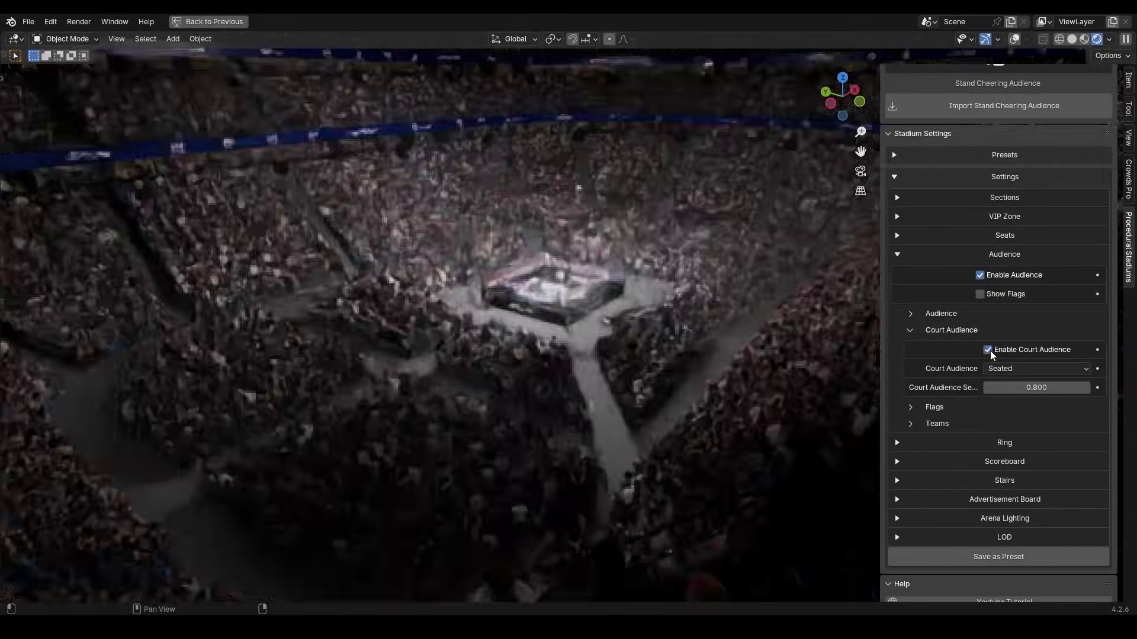
pyautogui.click(1030, 368)
pyautogui.click(1041, 397)
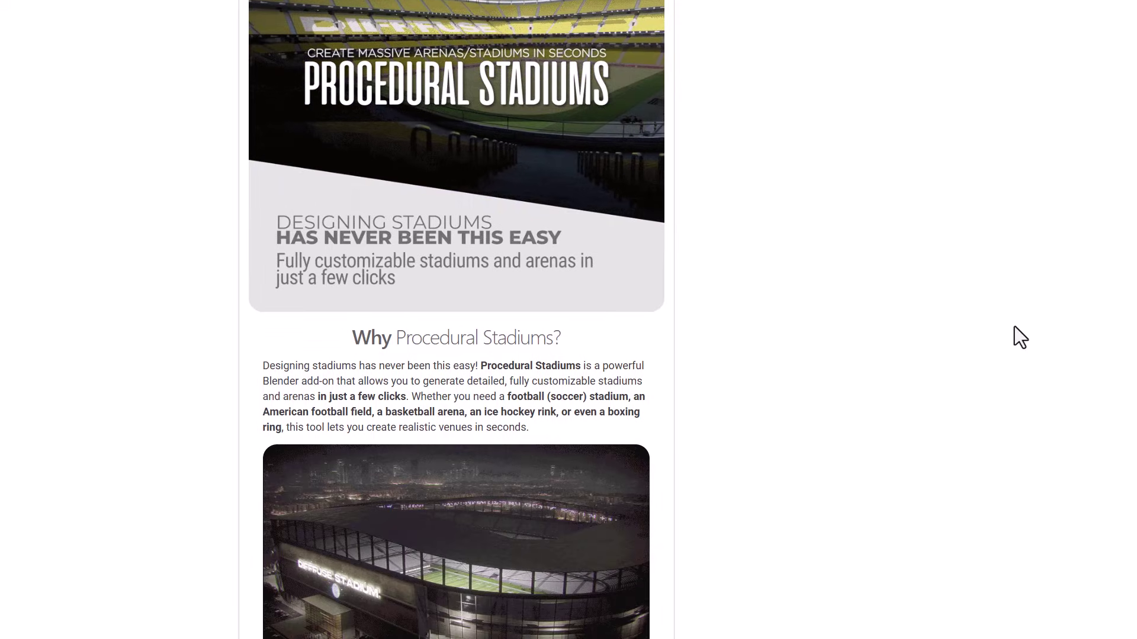
# - Scroll through Difffuse Studio's products, then go back to the Blender Market home page
pyautogui.scroll(5, 914, 485)
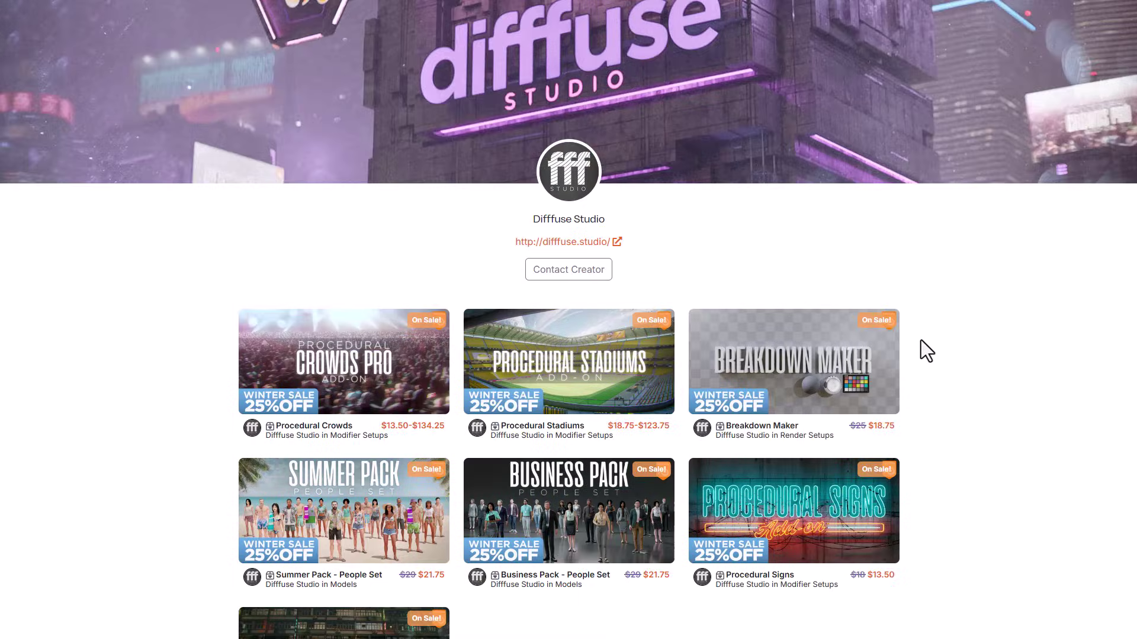
pyautogui.scroll(-2, 952, 364)
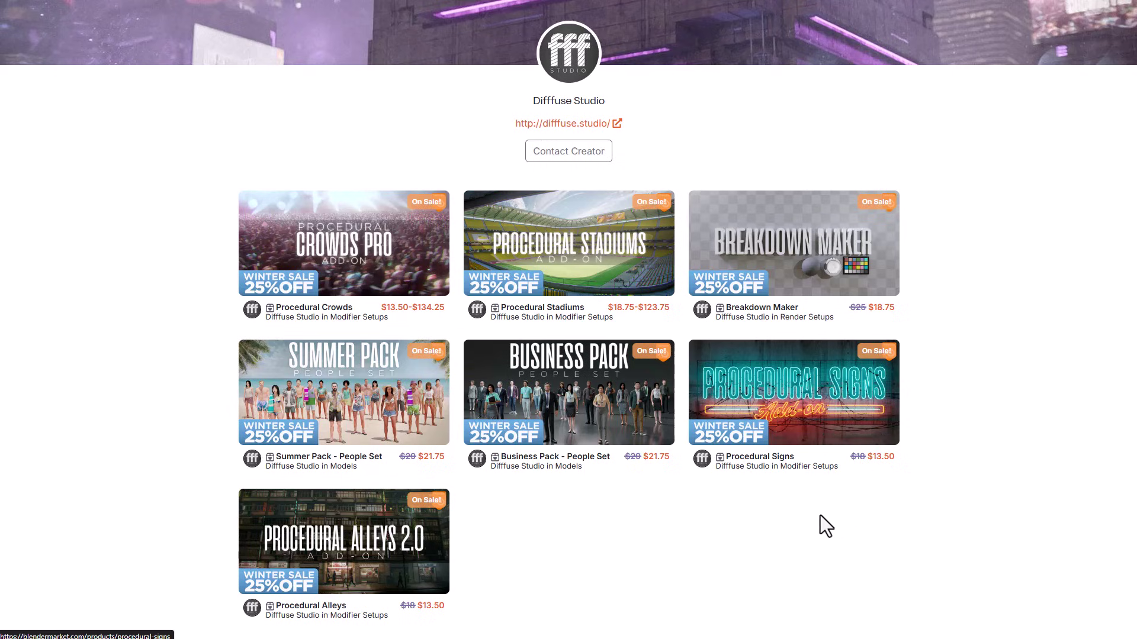
pyautogui.scroll(4, 606, 530)
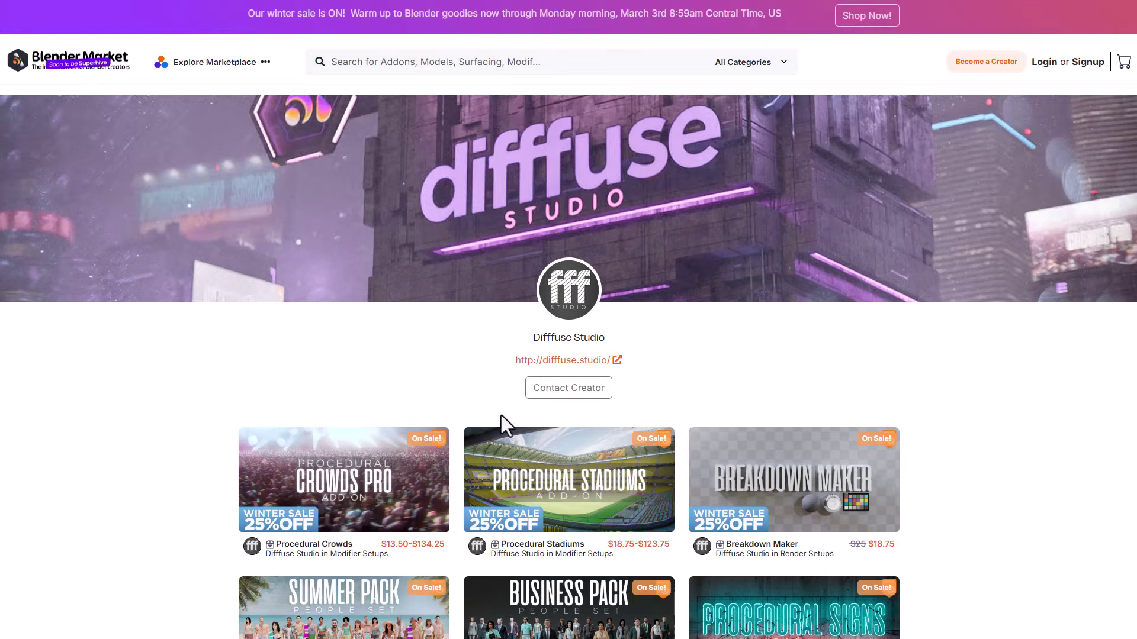
pyautogui.scroll(-4, 517, 418)
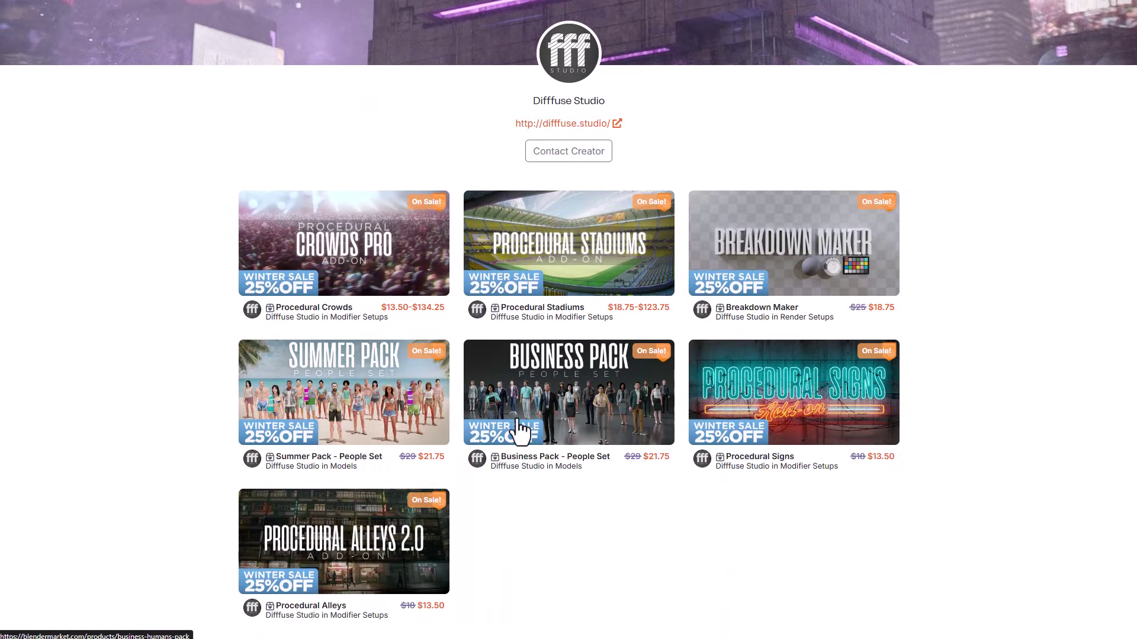
pyautogui.hotkey('alt', 'Left')
pyautogui.scroll(-9, 517, 418)
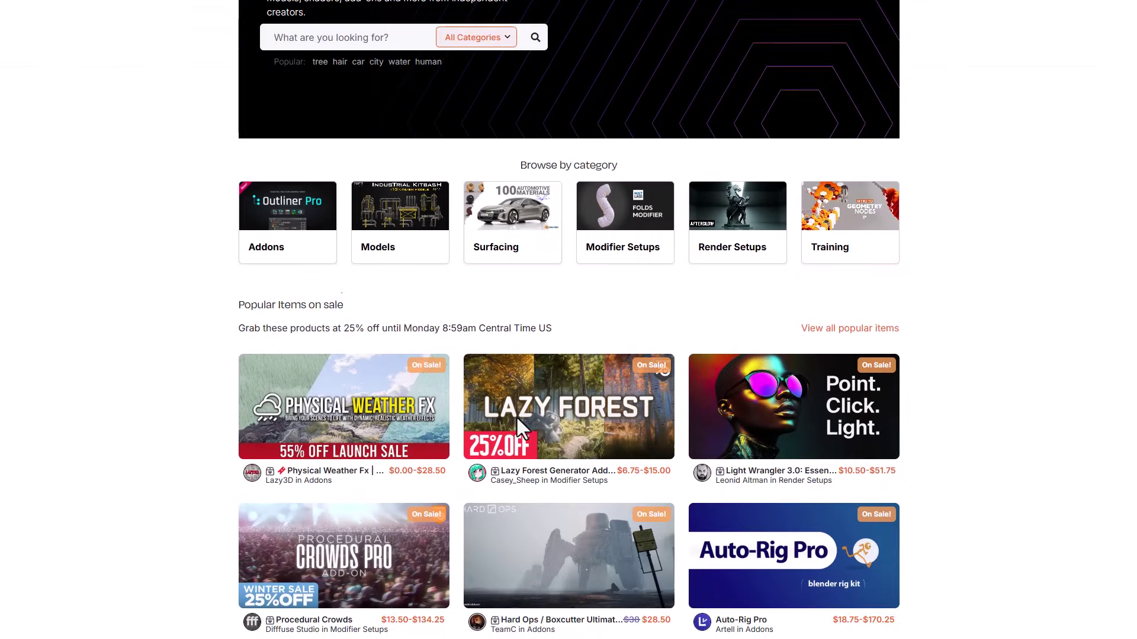
pyautogui.scroll(-10, 516, 421)
pyautogui.scroll(3, 516, 422)
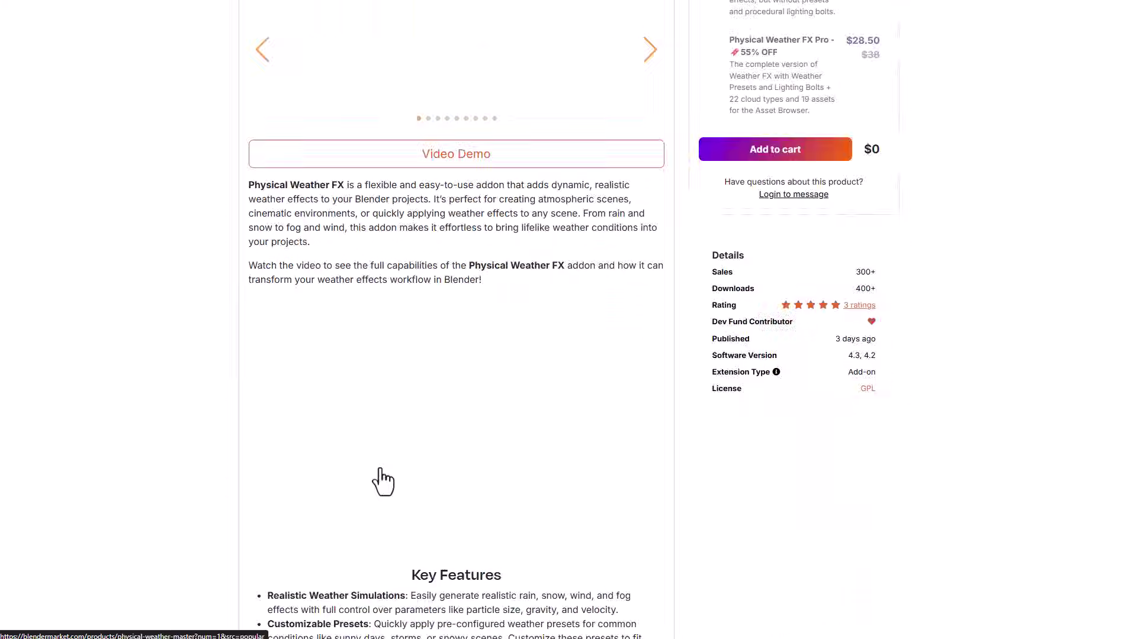
pyautogui.scroll(4, 378, 479)
pyautogui.scroll(-3, 726, 414)
pyautogui.scroll(-20, 726, 413)
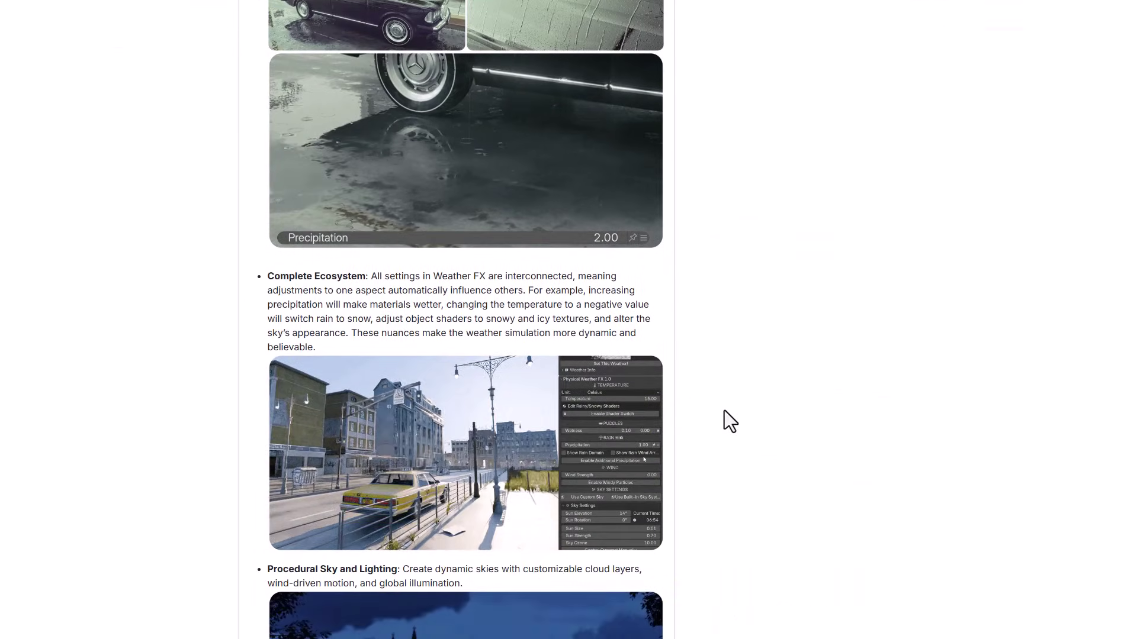
pyautogui.hotkey('alt', 'Left')
pyautogui.scroll(10, 724, 410)
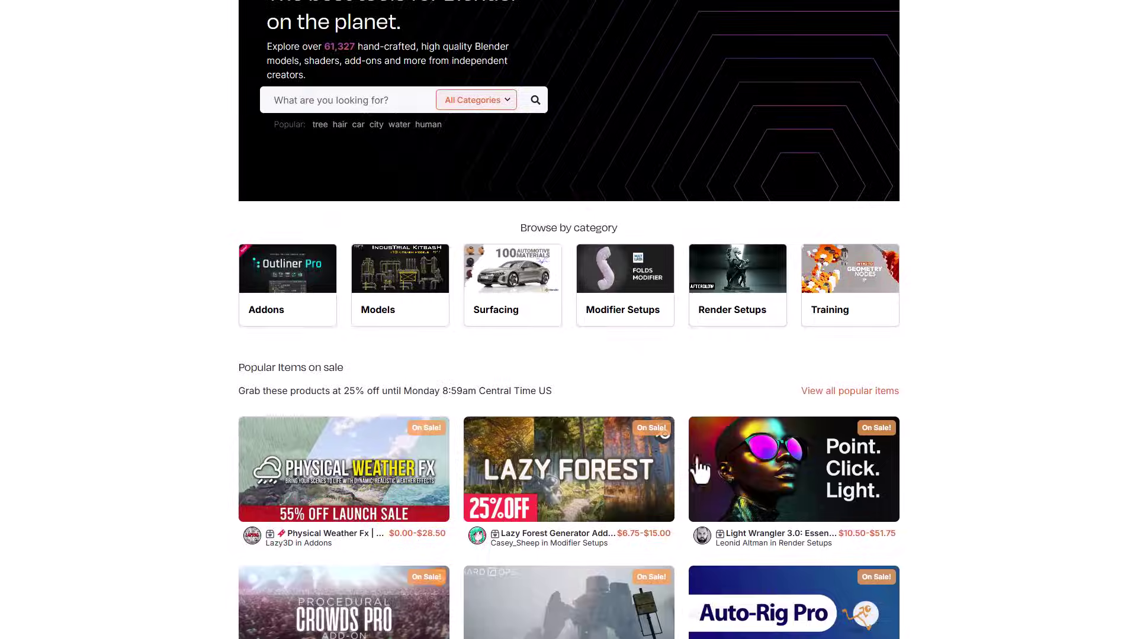